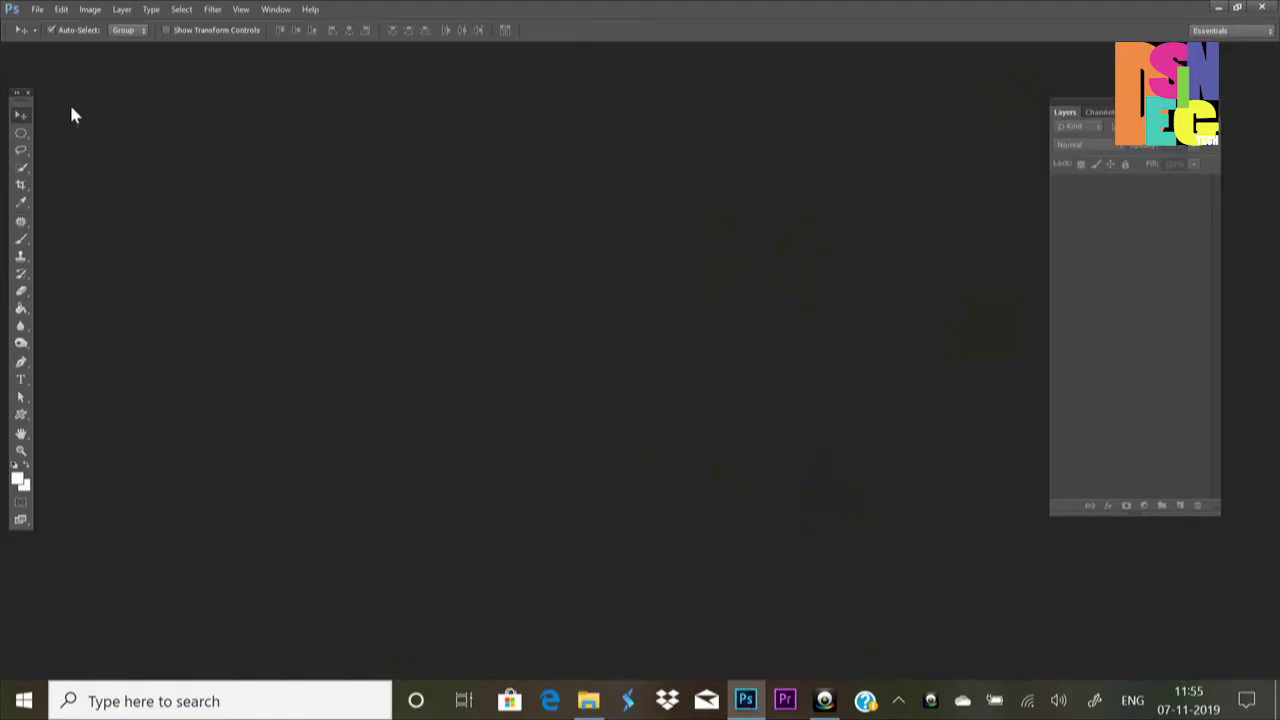
# Open the finished OUT.jpg example, zoom in and out to inspect it, then close it.
pyautogui.click(37, 9)
pyautogui.click(52, 46)
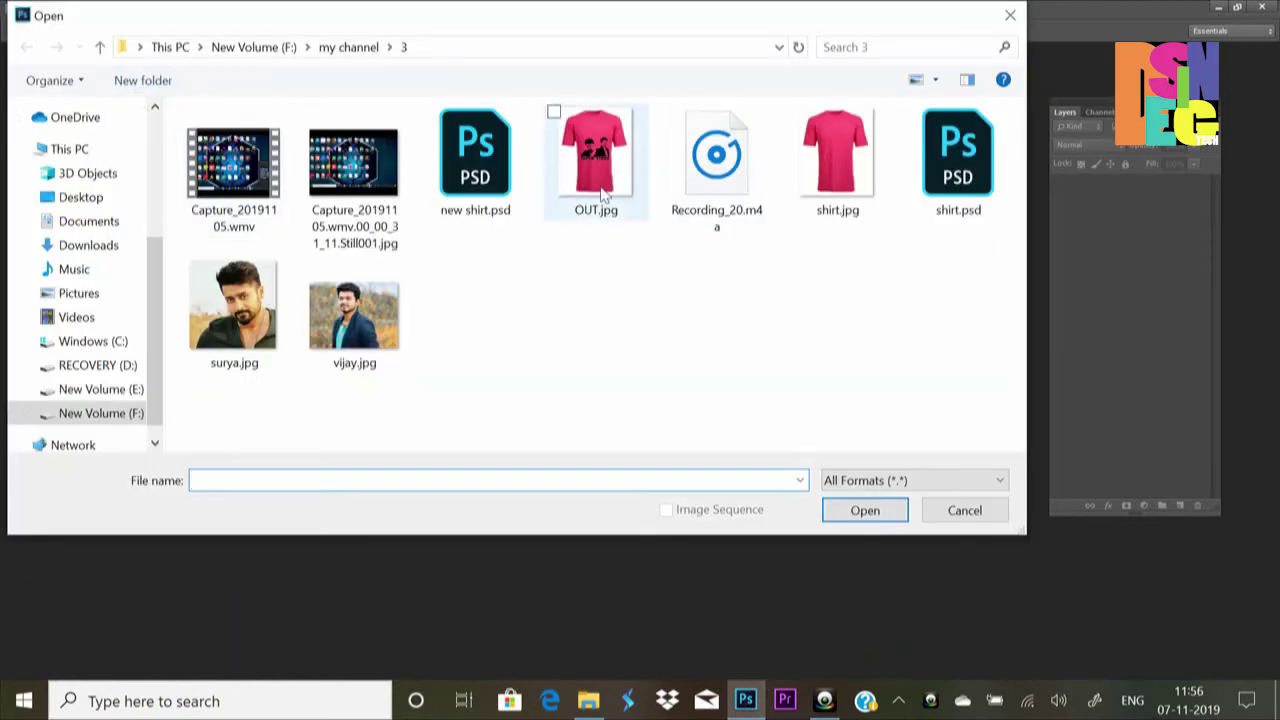
pyautogui.doubleClick(603, 193)
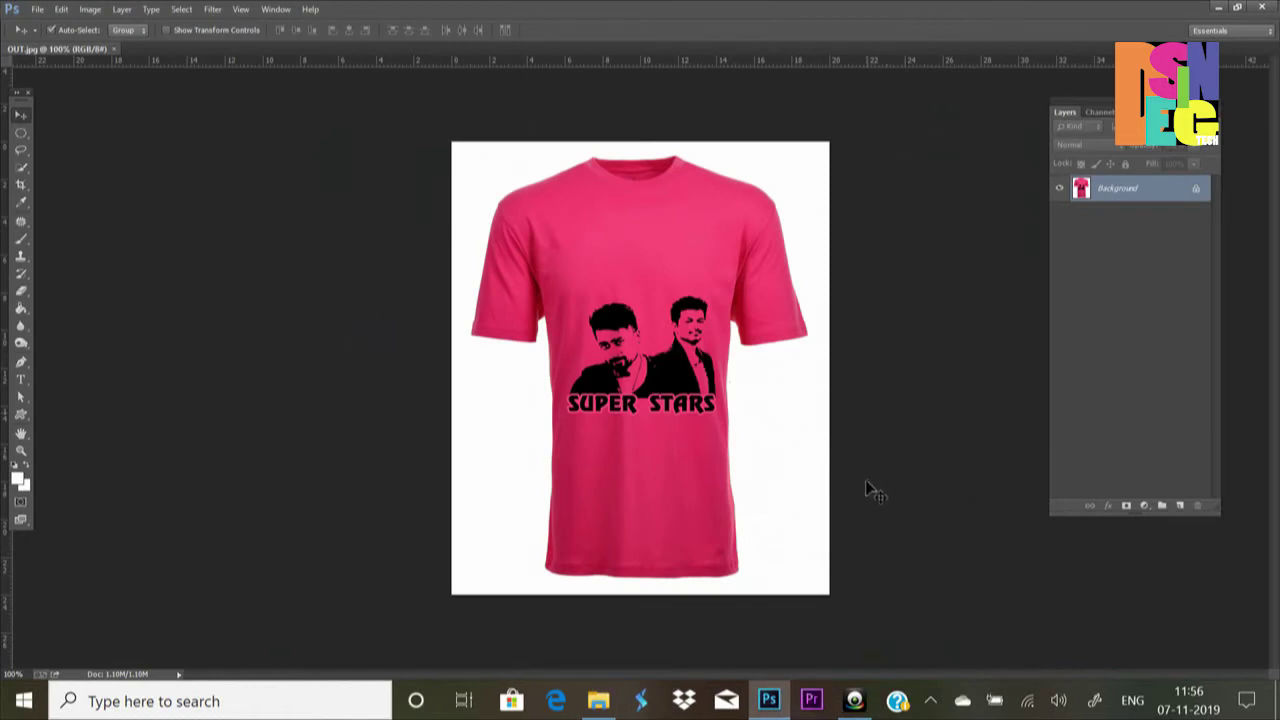
pyautogui.hotkey('ctrl', '+')
pyautogui.hotkey('ctrl', '+')
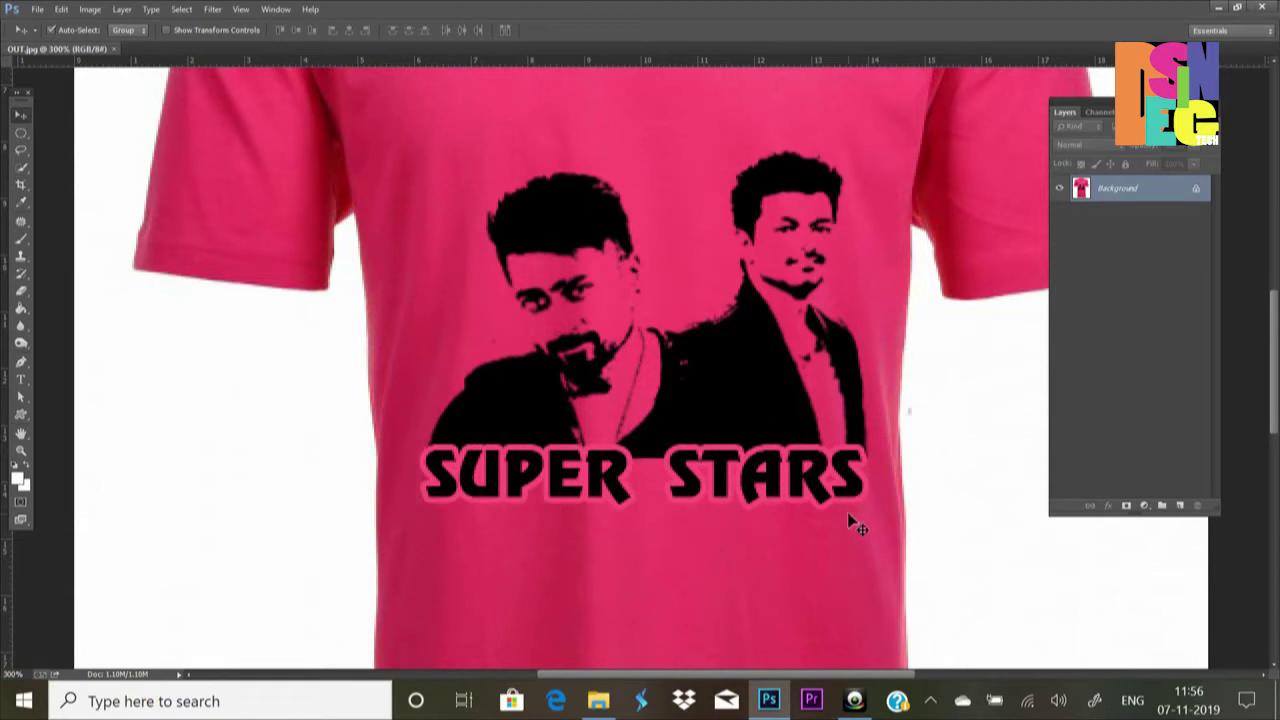
pyautogui.hotkey('ctrl', '-')
pyautogui.hotkey('ctrl', '-')
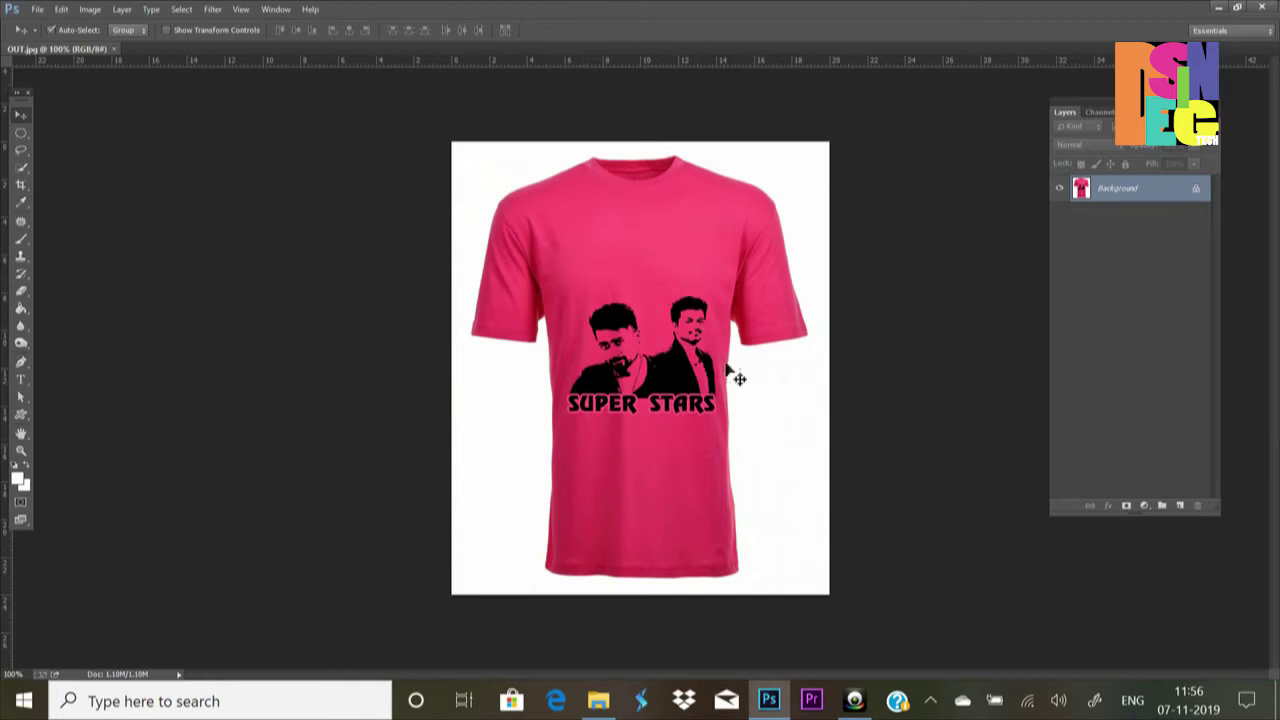
pyautogui.hotkey('ctrl', 'w')
# Open shirt.jpg, surya.jpg and vijay.jpg together as three documents.
pyautogui.doubleClick(54, 46)
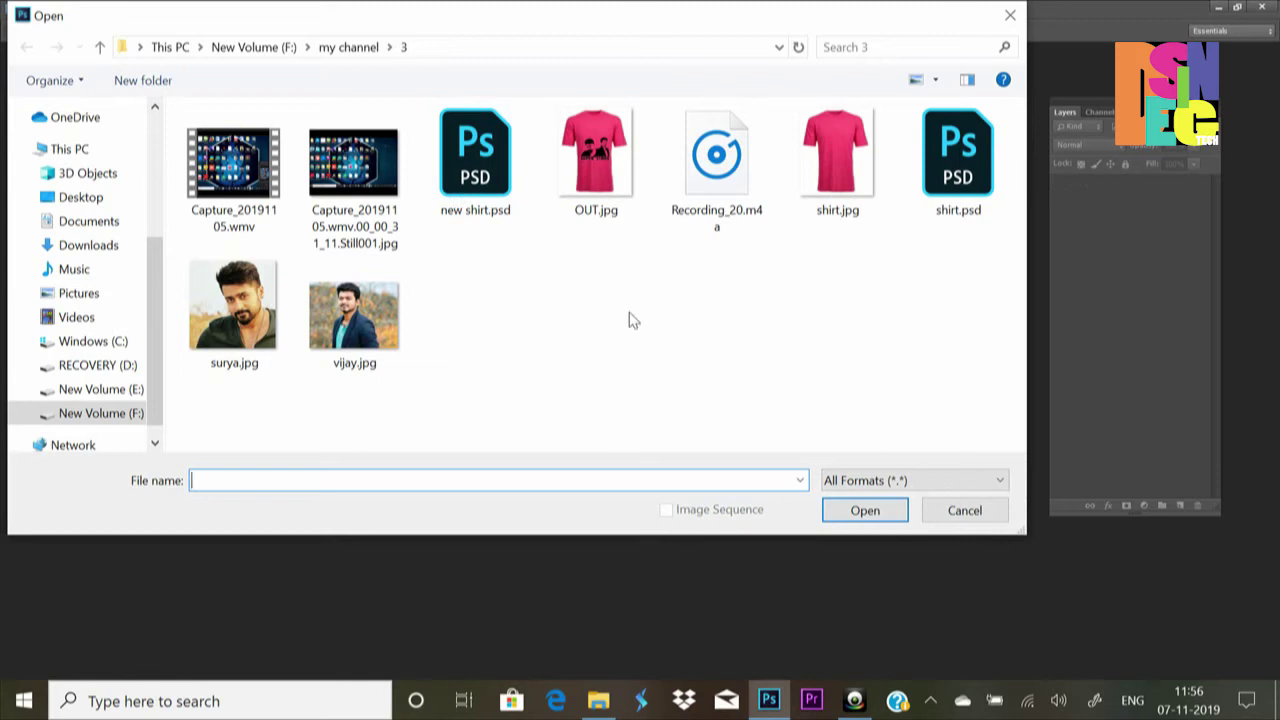
pyautogui.click(830, 168)
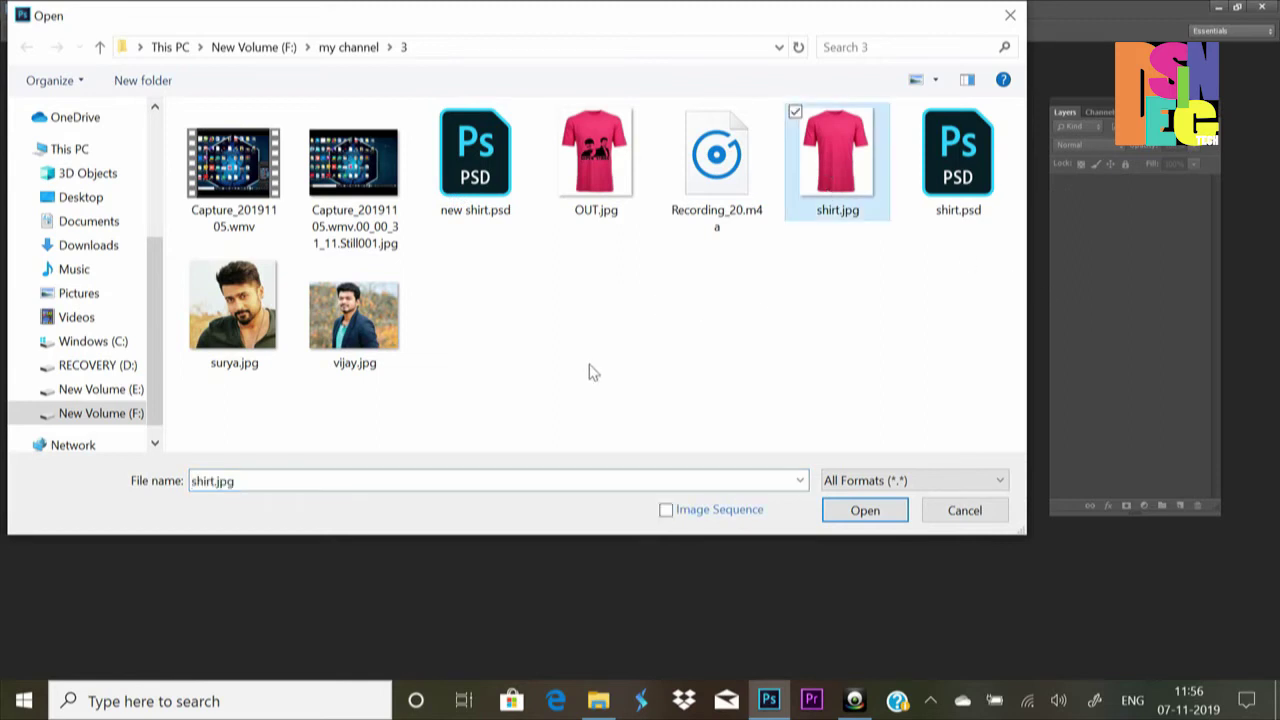
pyautogui.keyDown('ctrl'); pyautogui.click(255, 355); pyautogui.keyUp('ctrl')
pyautogui.keyDown('ctrl'); pyautogui.click(402, 346); pyautogui.keyUp('ctrl')
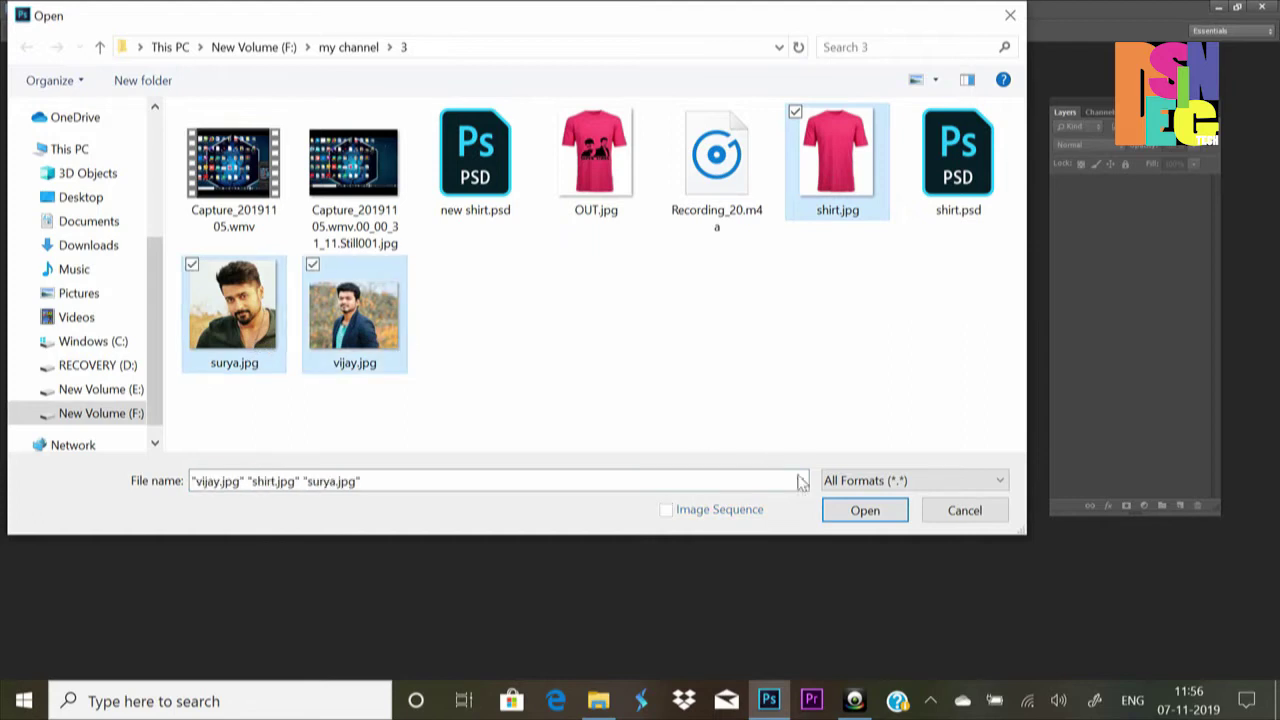
pyautogui.click(855, 512)
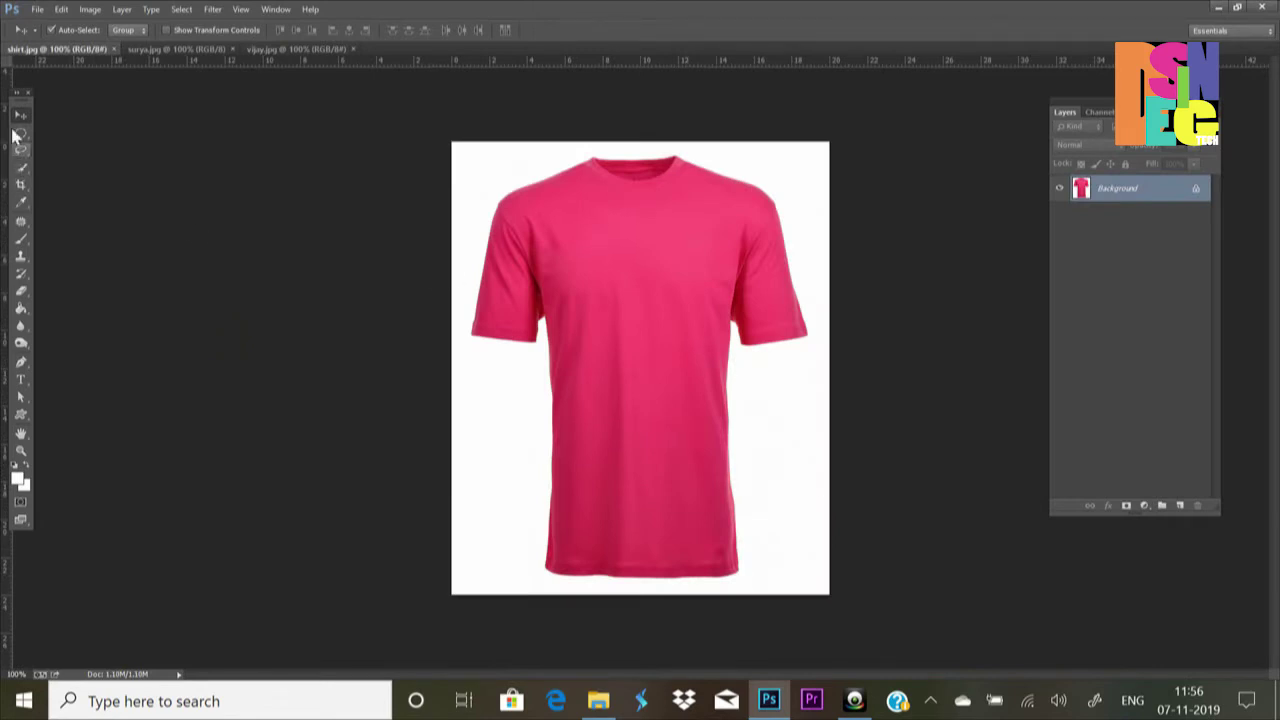
# Use the Magic Wand to select the white background around the shirt in shirt.jpg.
pyautogui.click(16, 92)
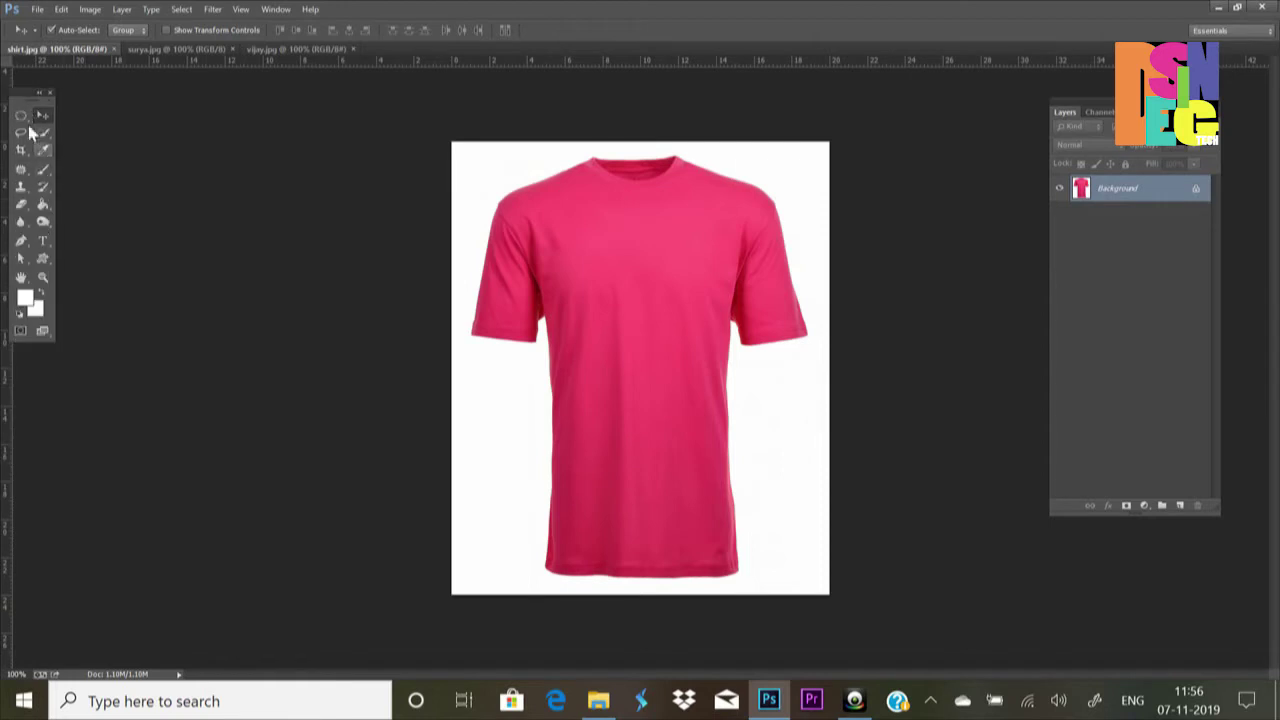
pyautogui.click(43, 140)
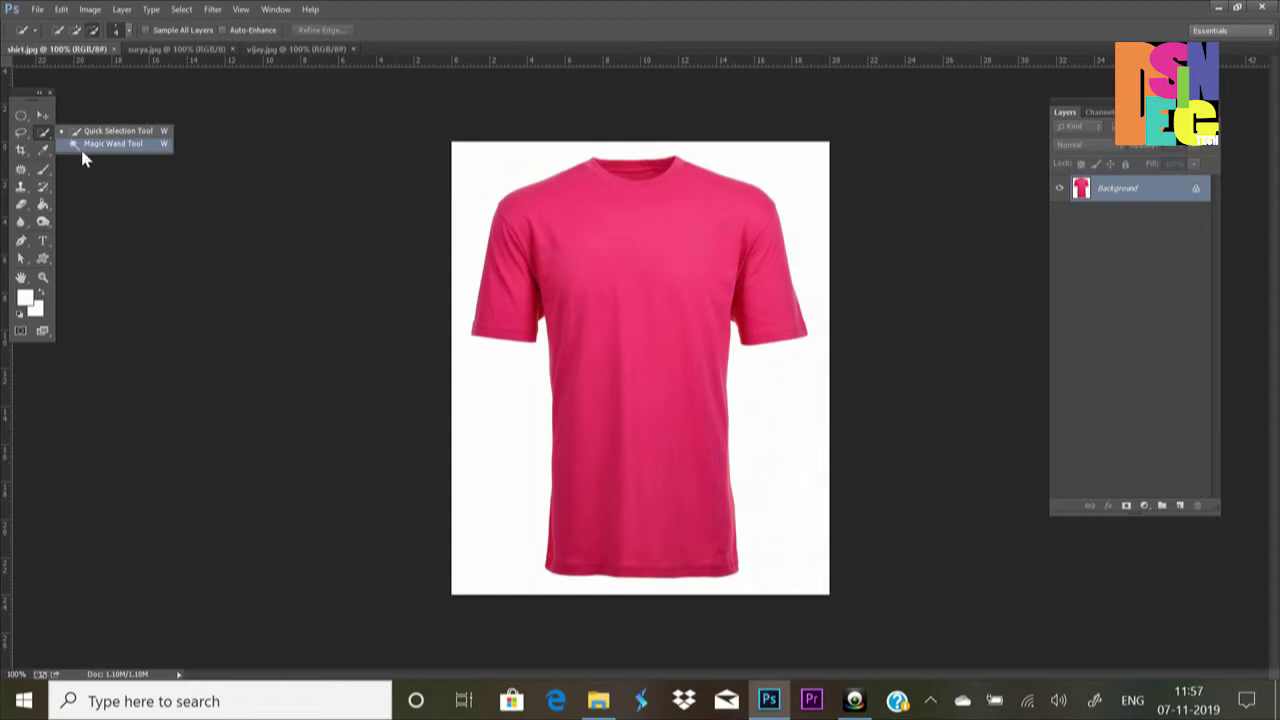
pyautogui.click(84, 148)
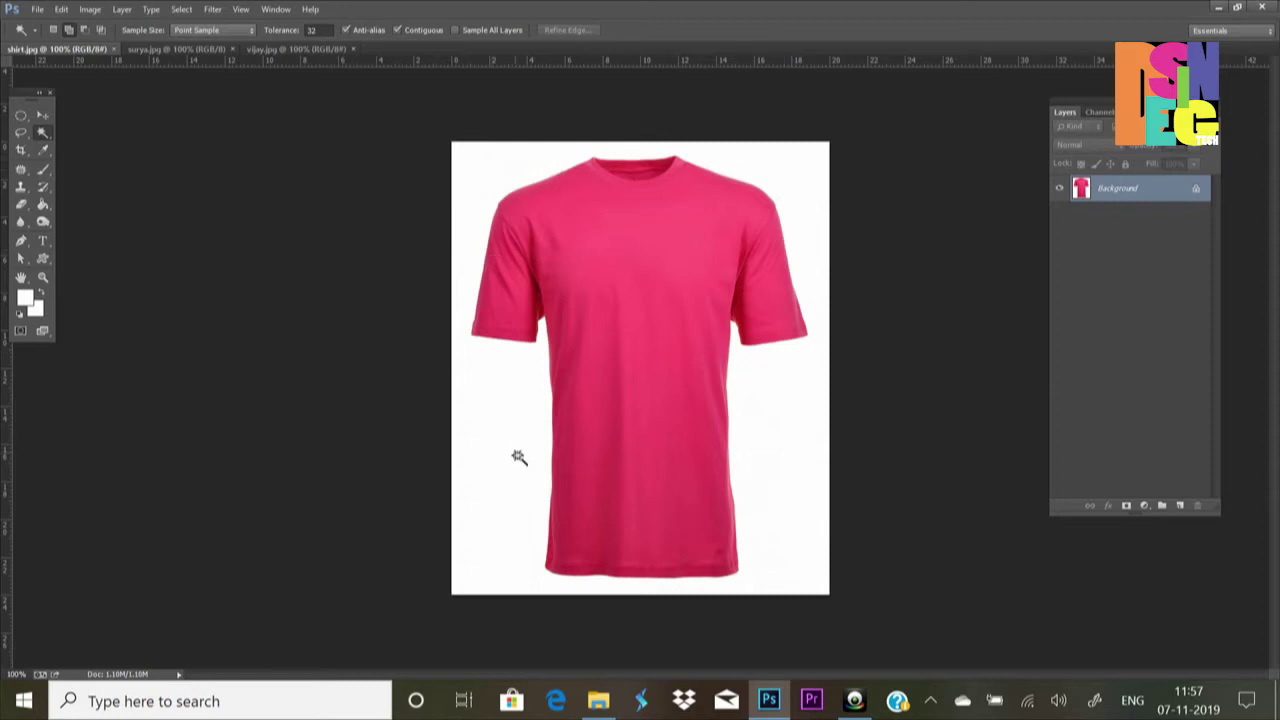
pyautogui.click(489, 213)
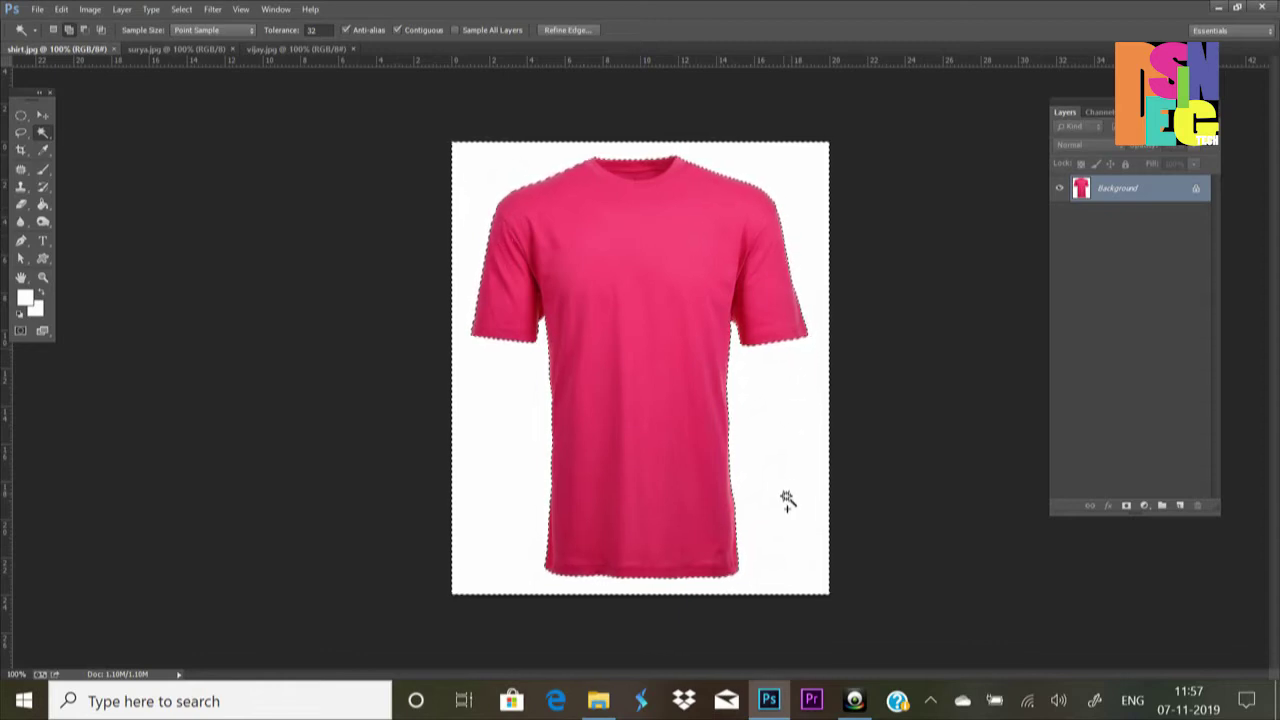
pyautogui.hotkey('ctrl', '+')
pyautogui.hotkey('ctrl', '+')
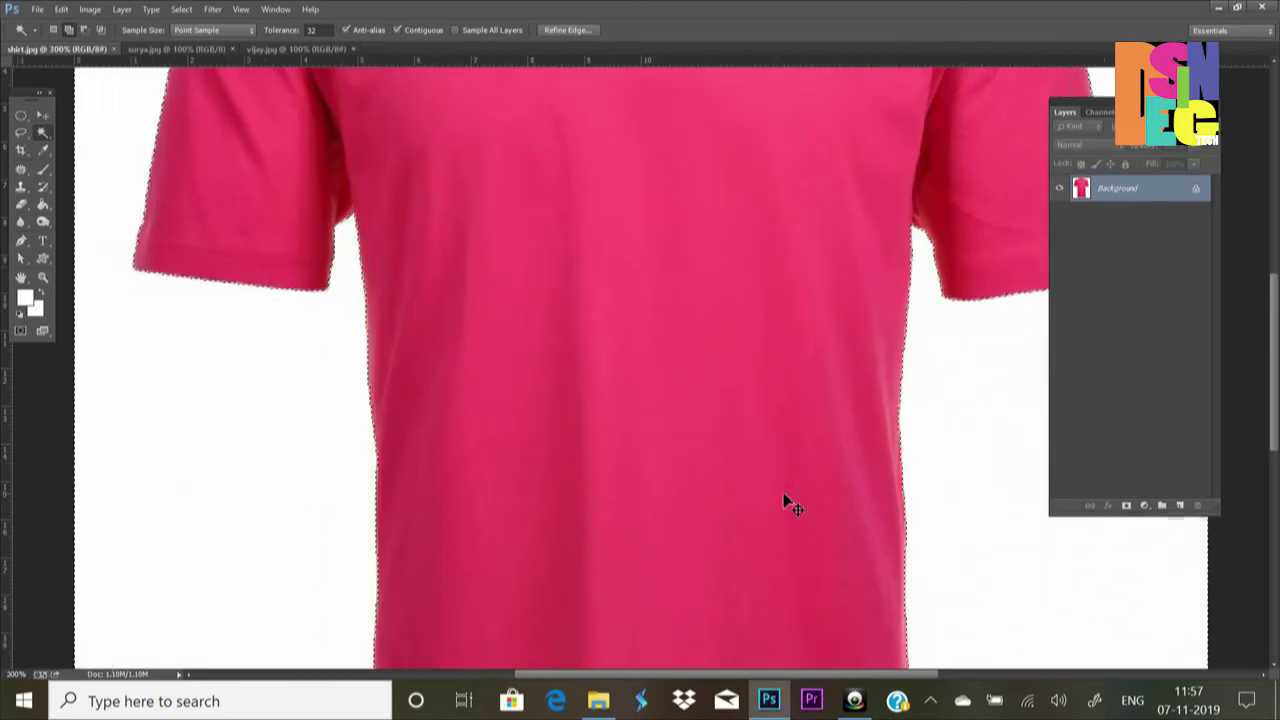
pyautogui.hotkey('ctrl', '-')
pyautogui.hotkey('ctrl', '-')
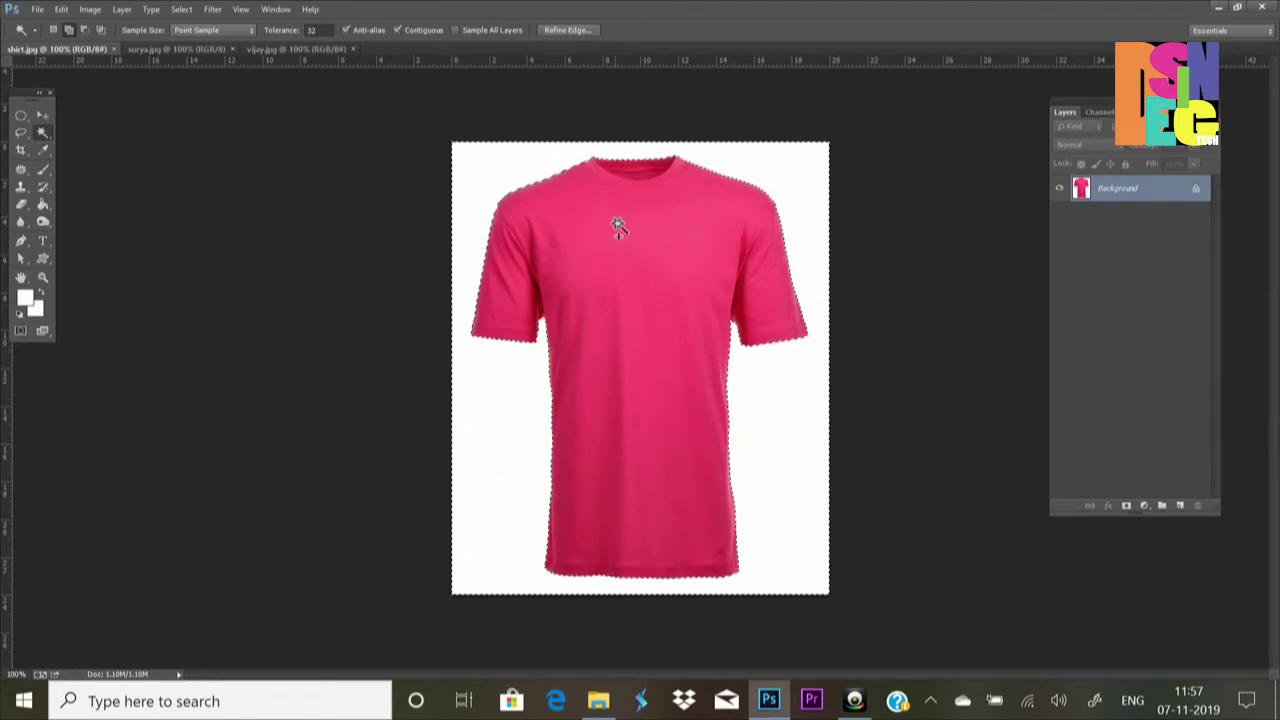
# Invert the selection to the shirt and copy it onto a new Layer 1.
pyautogui.click(178, 10)
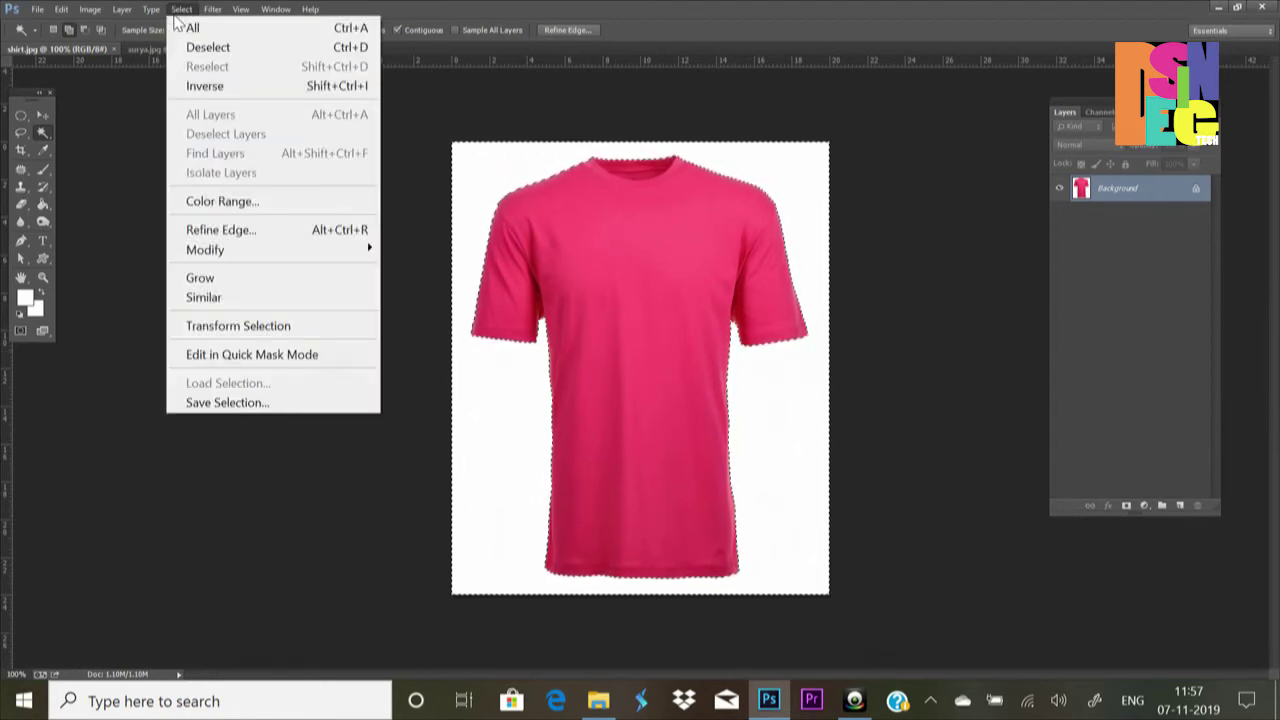
pyautogui.click(222, 88)
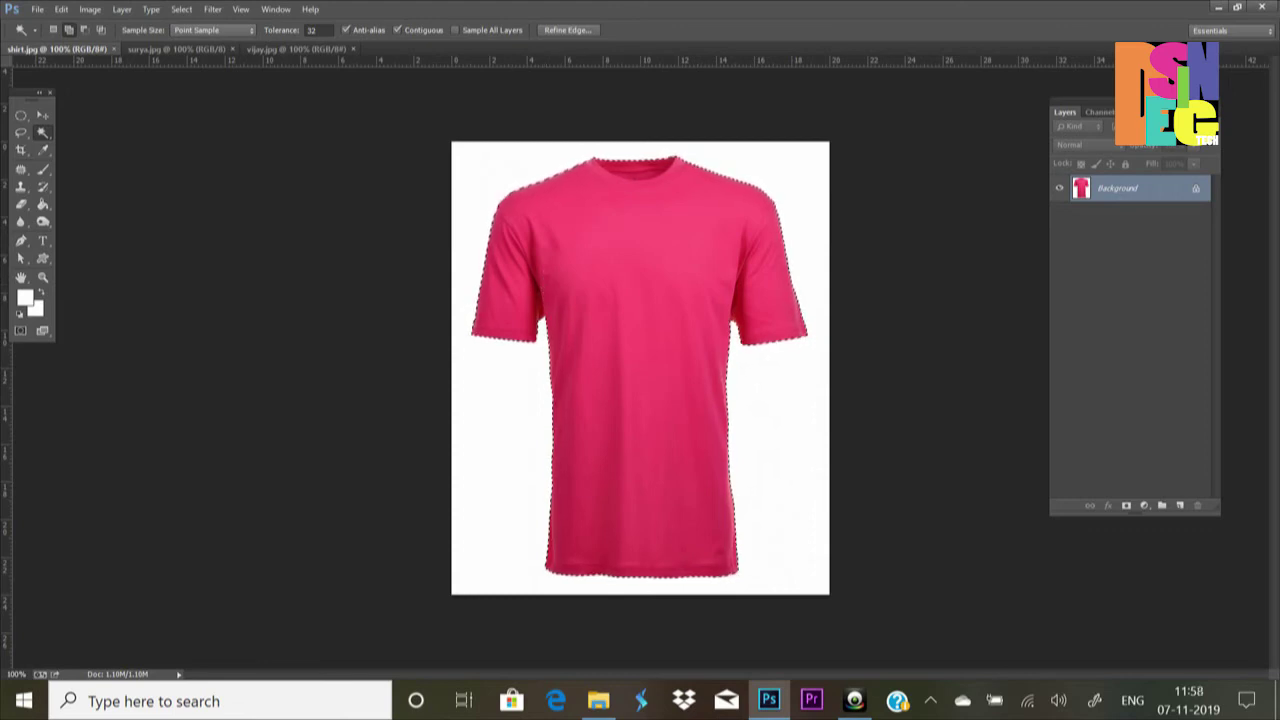
pyautogui.moveTo(1166, 105); pyautogui.dragTo(914, 136)
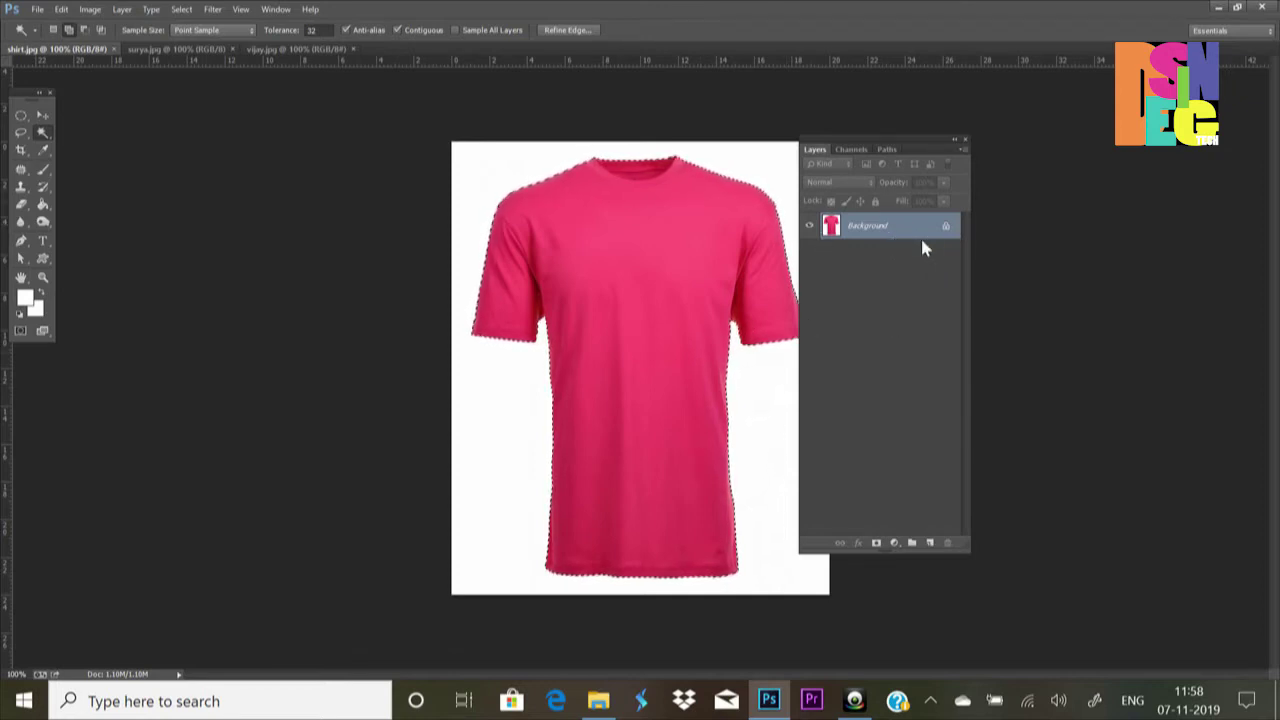
pyautogui.hotkey('ctrl', 'j')
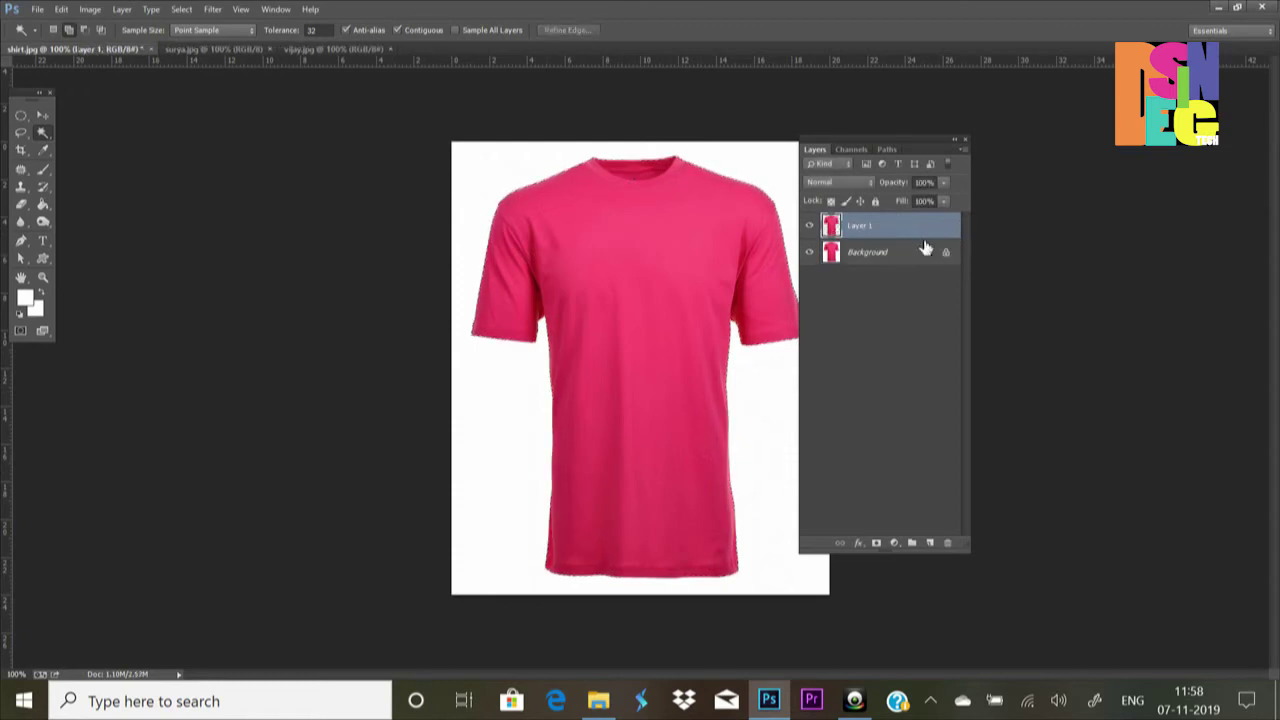
# Save the layered shirt document as 1.psd in Photoshop format.
pyautogui.click(37, 10)
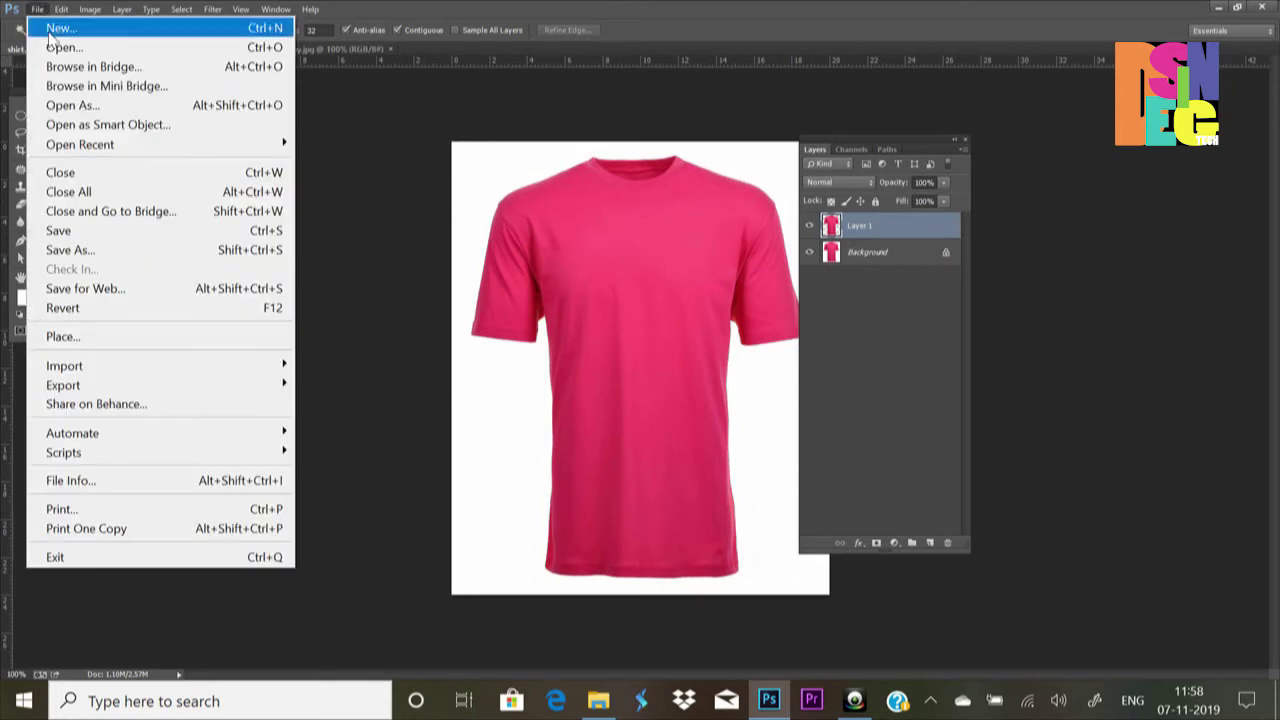
pyautogui.click(125, 255)
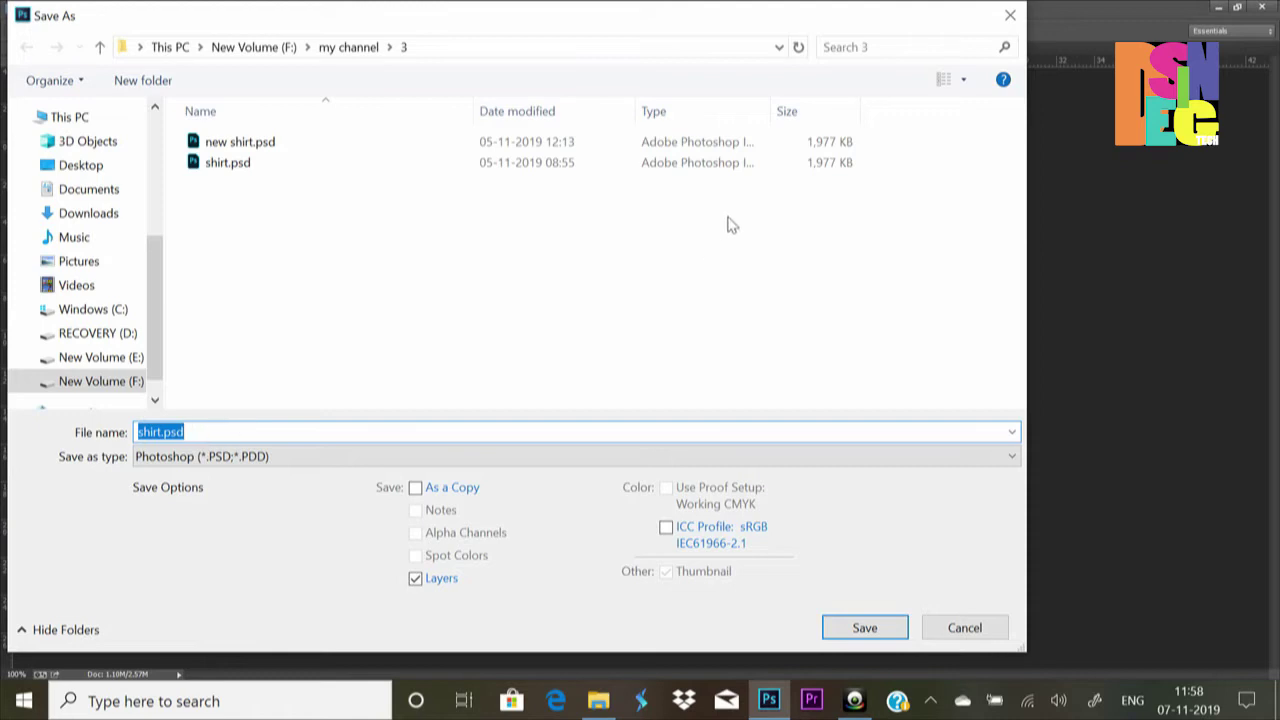
pyautogui.click(240, 432)
pyautogui.doubleClick(248, 432)
pyautogui.press('BackSpace')
pyautogui.write('1')
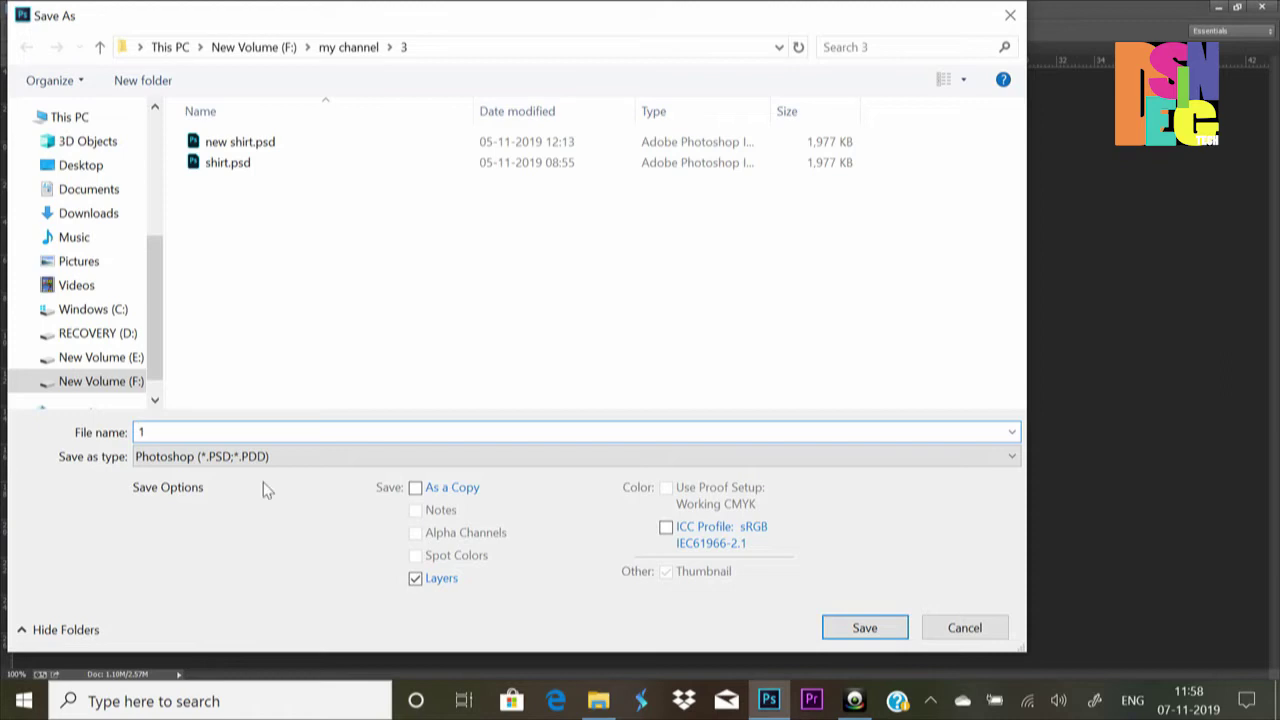
pyautogui.click(863, 627)
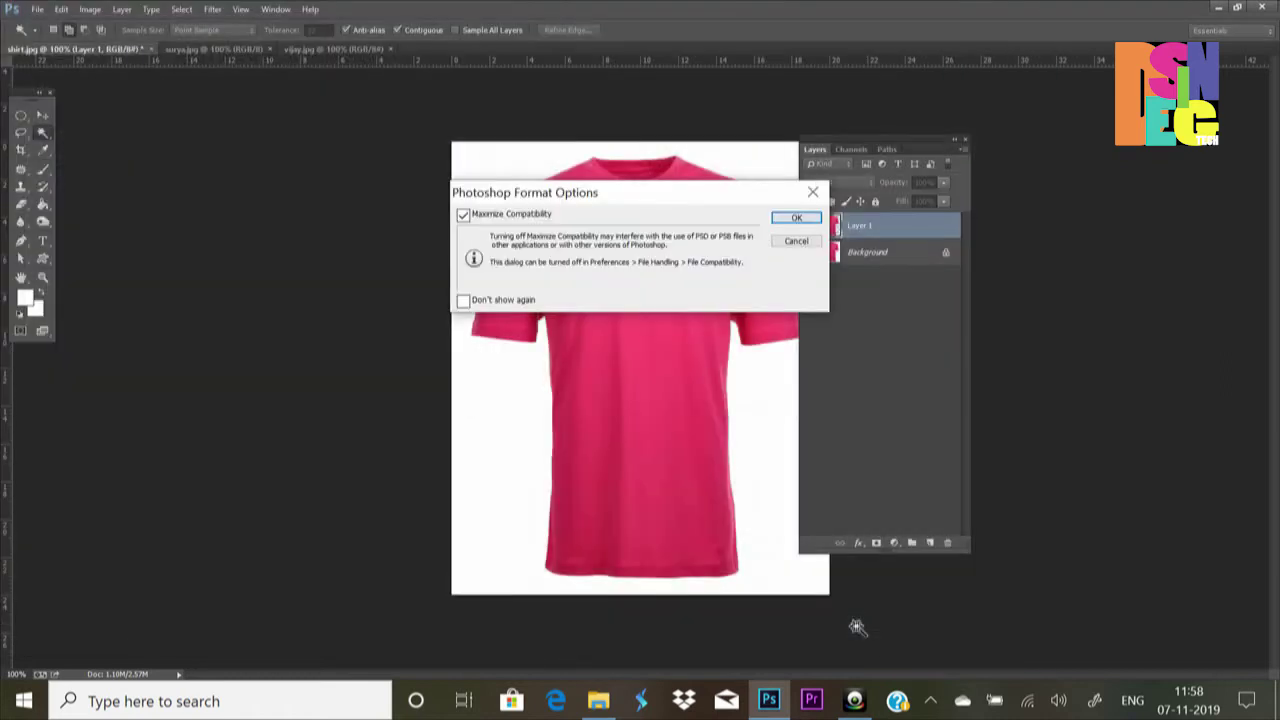
pyautogui.click(795, 218)
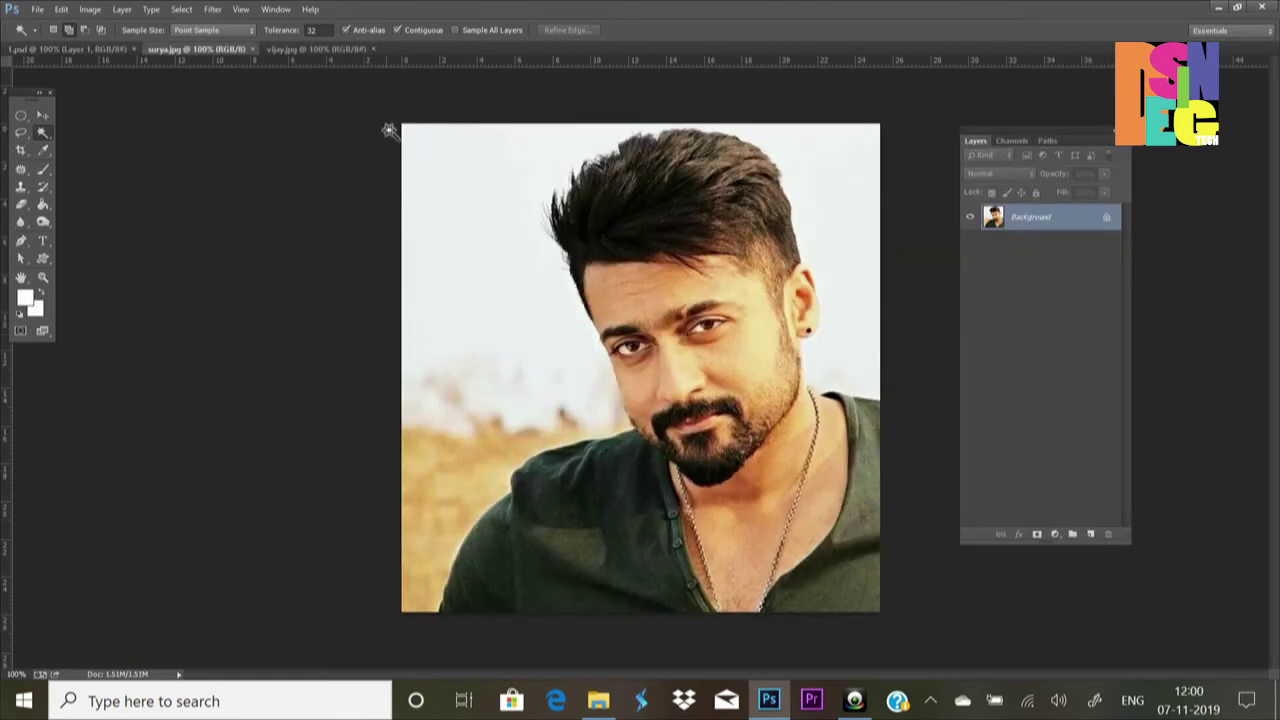
# Convert surya.jpg's background to Layer 0 and apply a raised Threshold adjustment.
pyautogui.doubleClick(1107, 222)
pyautogui.click(757, 224)
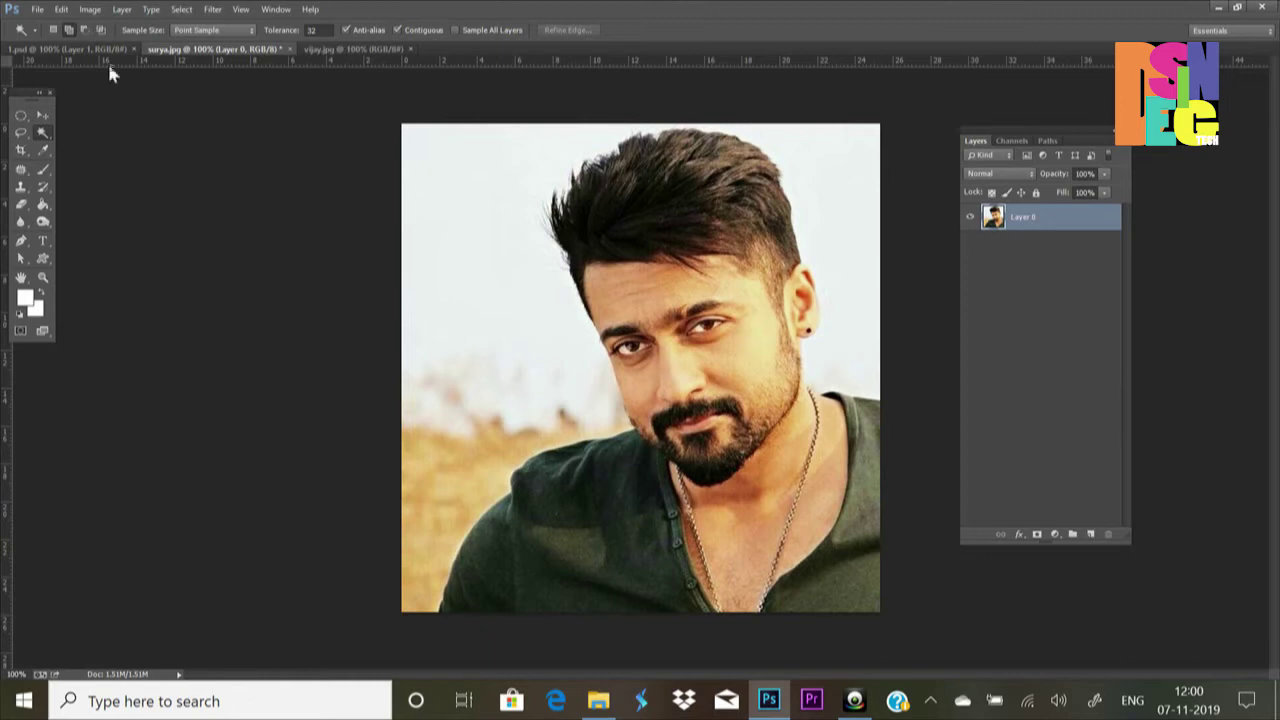
pyautogui.click(92, 9)
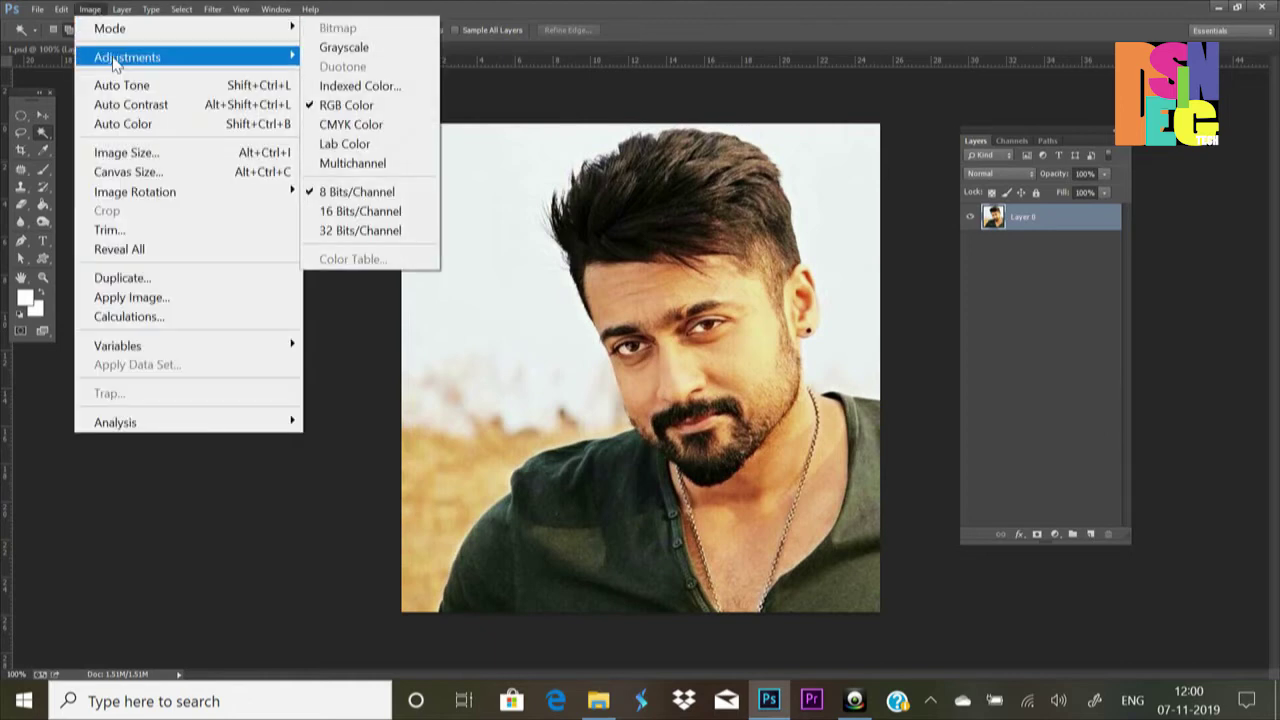
pyautogui.moveTo(127, 57)
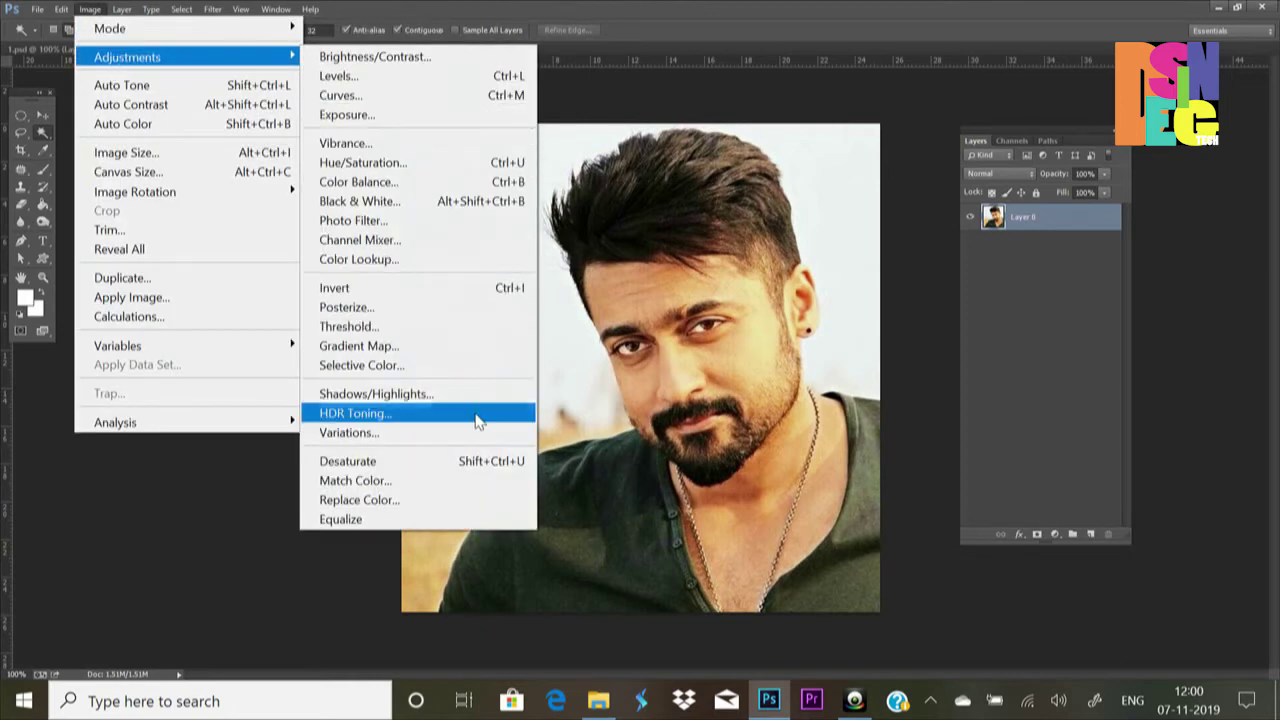
pyautogui.click(441, 333)
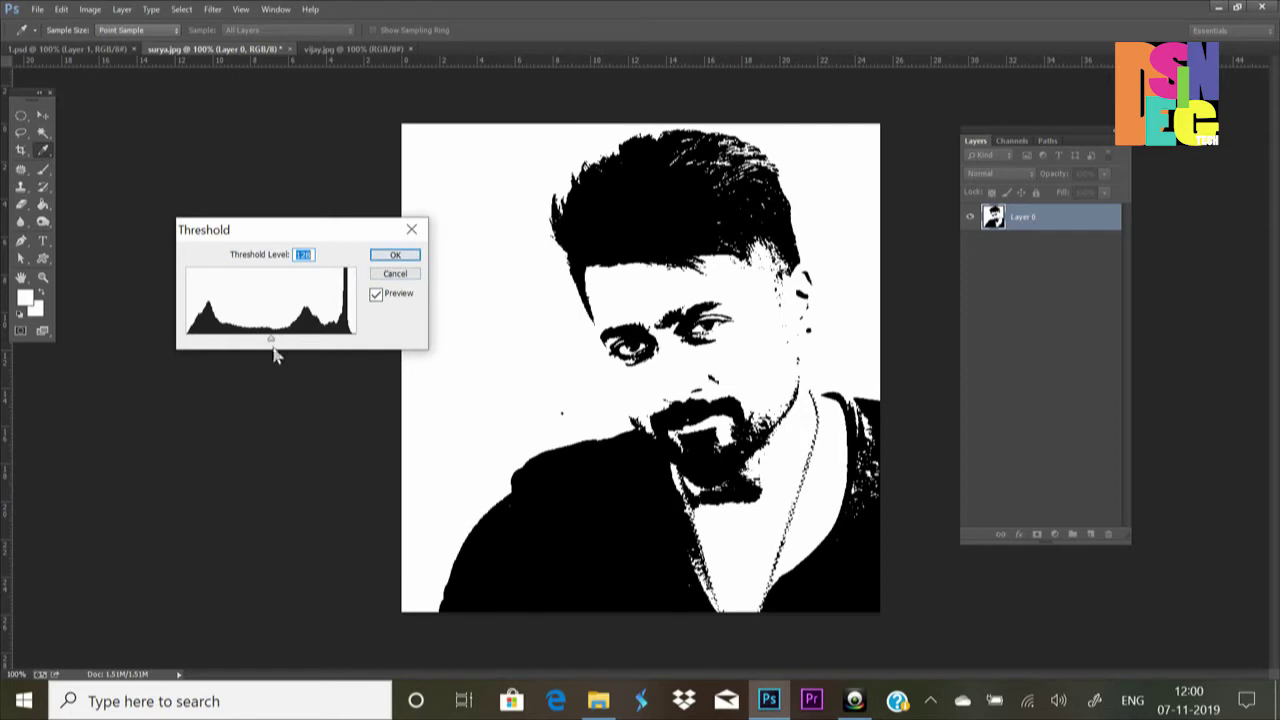
pyautogui.moveTo(277, 340)
pyautogui.mouseDown()
pyautogui.moveTo(295, 343)
pyautogui.moveTo(279, 345)
pyautogui.mouseUp()
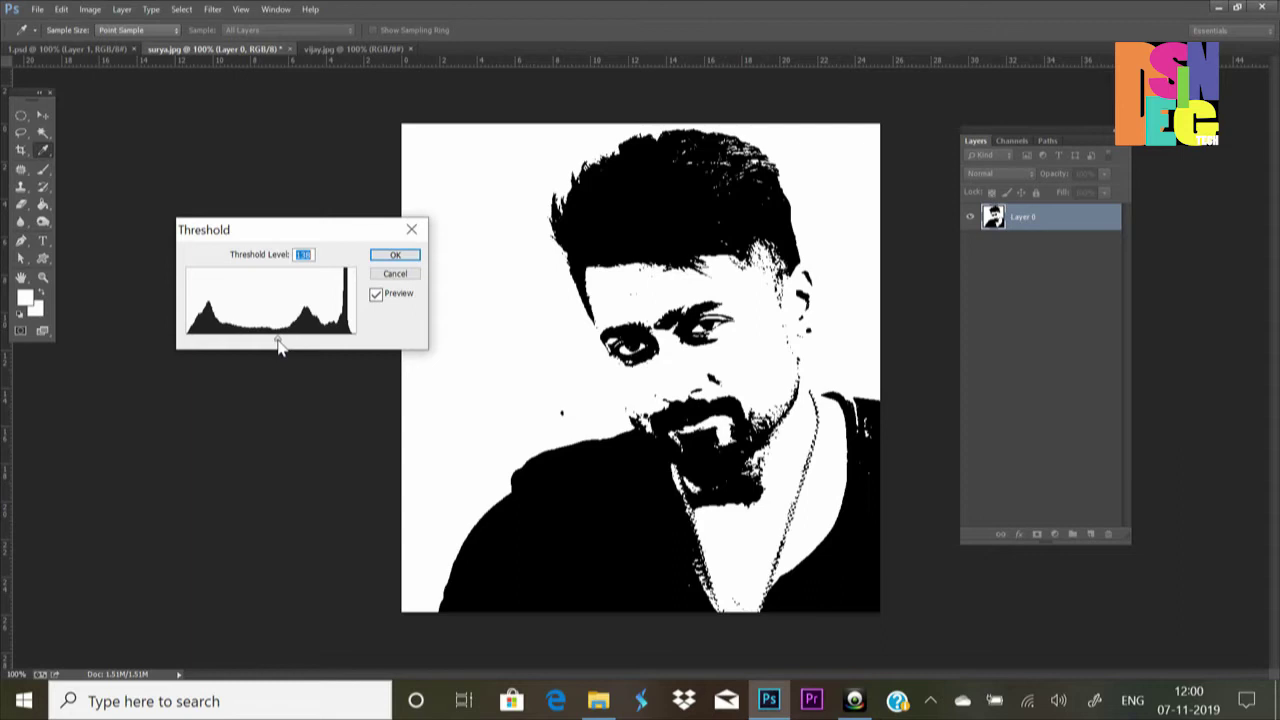
pyautogui.click(395, 255)
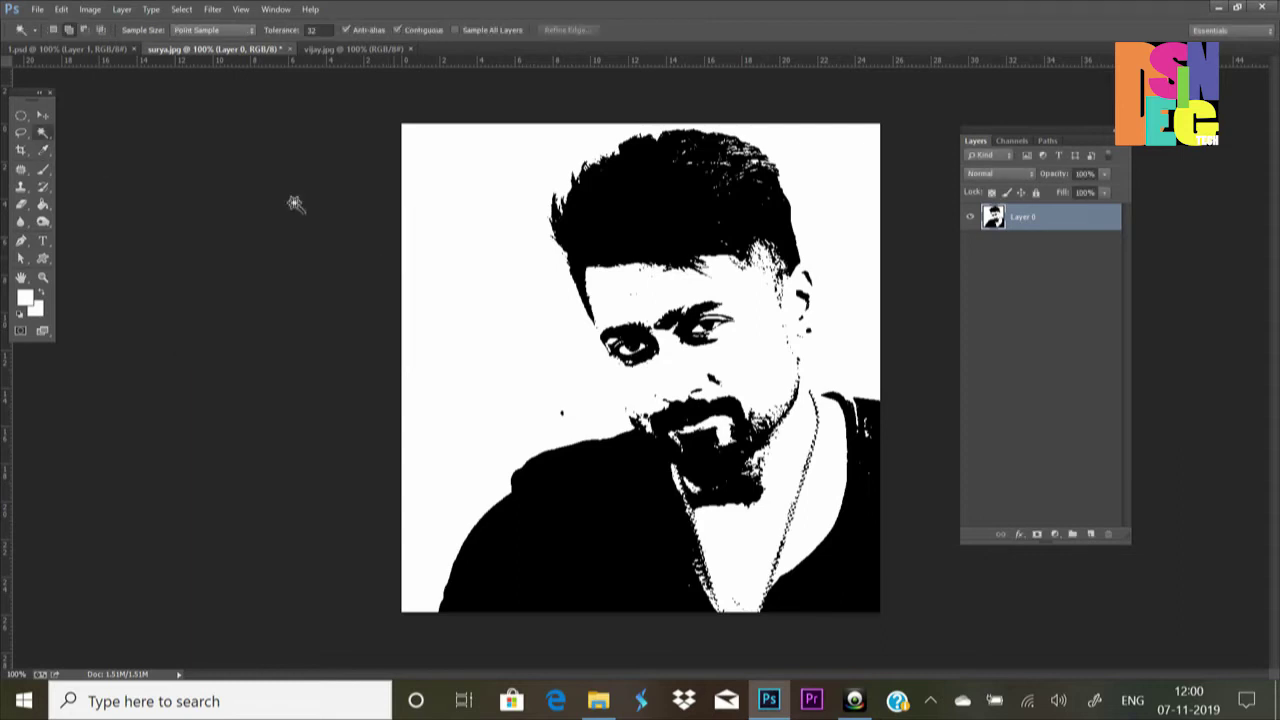
# Delete the portrait's white background, then test-select the teeth and eye whites.
pyautogui.click(497, 224)
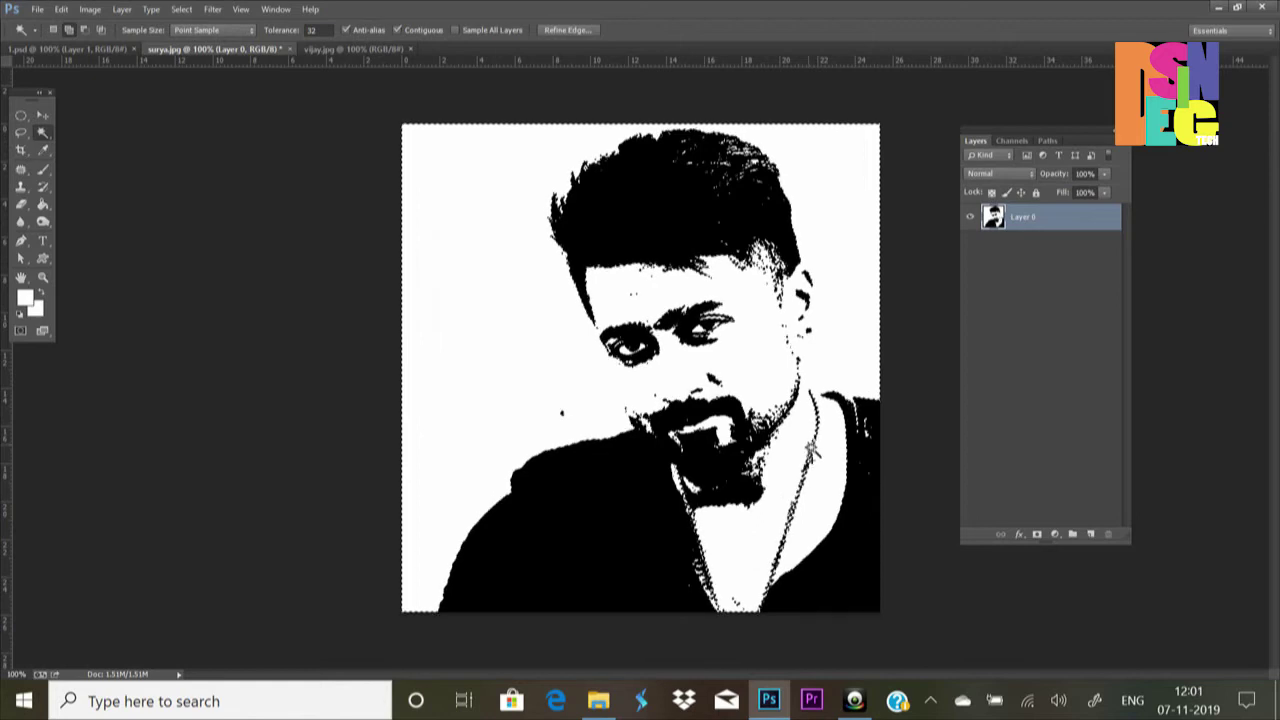
pyautogui.press('Delete')
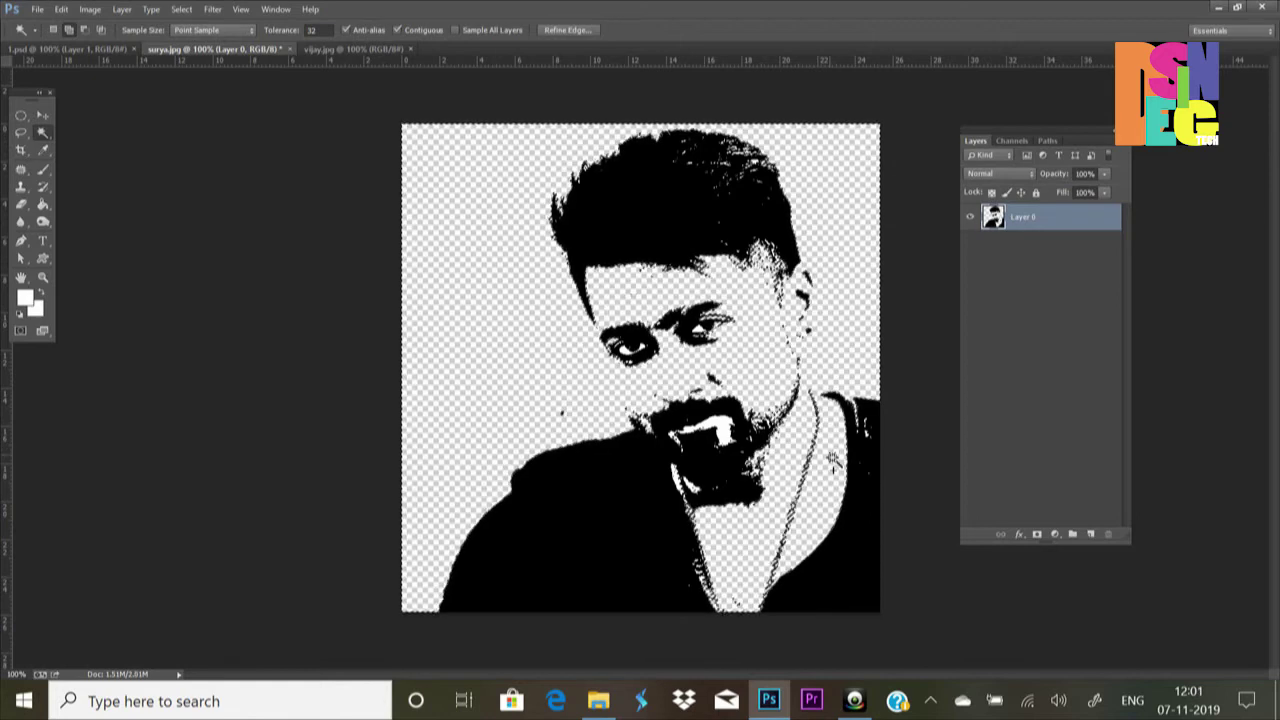
pyautogui.hotkey('ctrl', 'd')
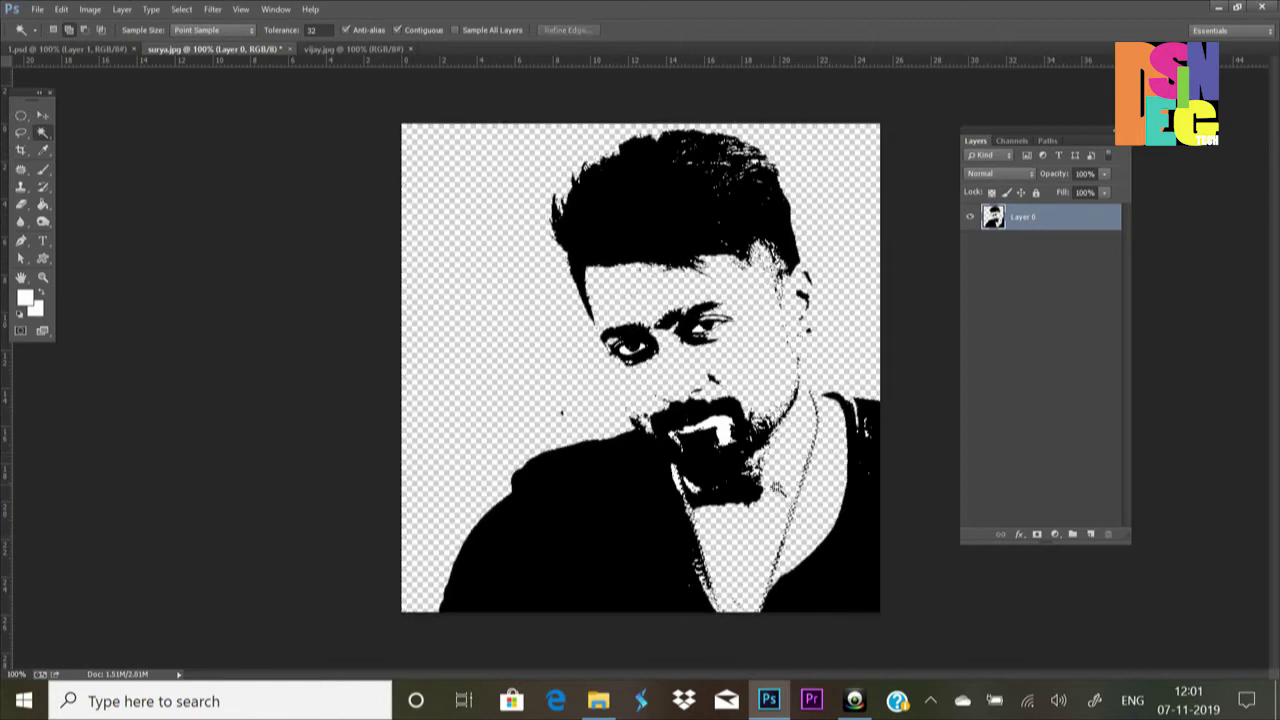
pyautogui.click(728, 440)
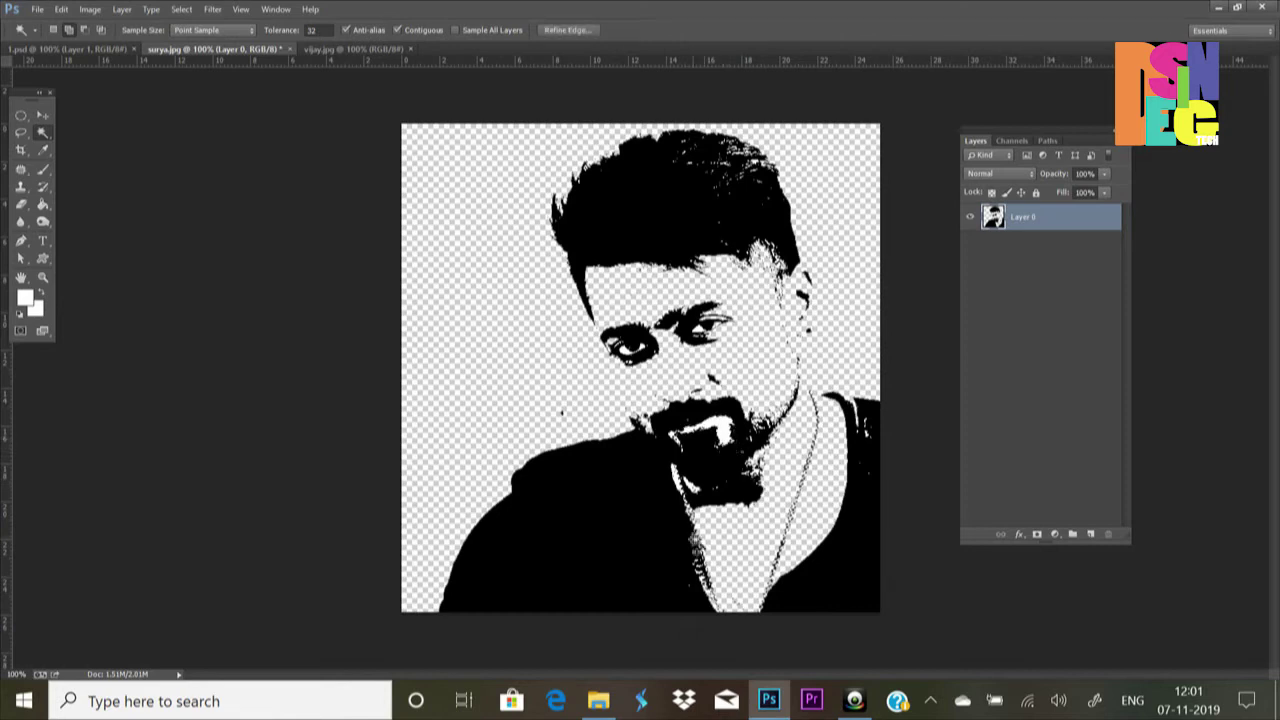
pyautogui.keyDown('shift'); pyautogui.click(632, 350); pyautogui.keyUp('shift')
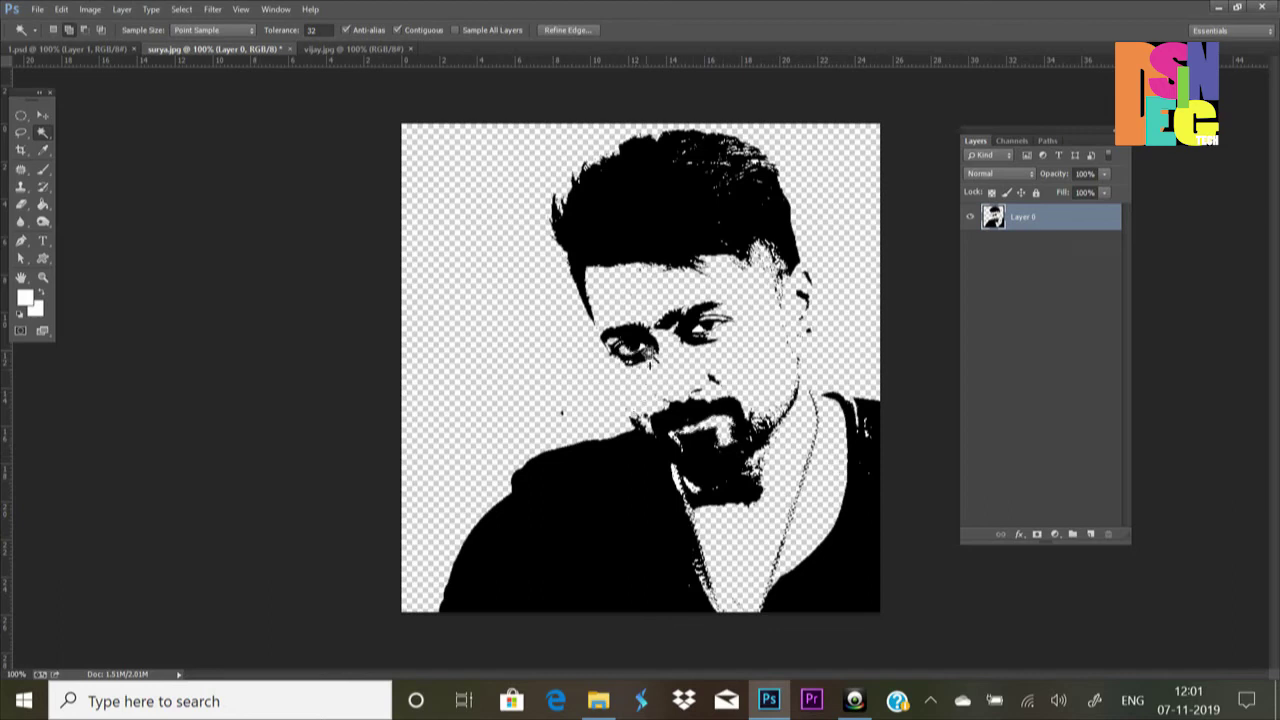
# Select the whole threshold portrait, switch to 1.psd and paste it as Layer 2.
pyautogui.hotkey('ctrl', 'd')
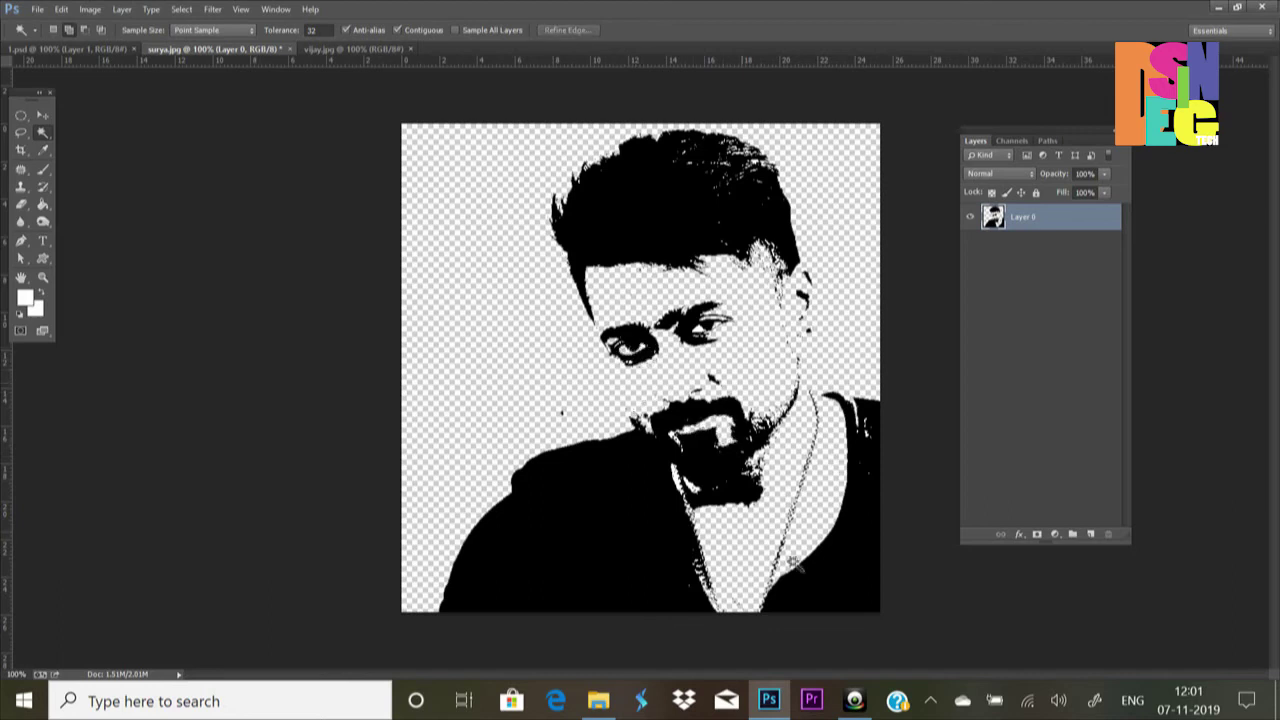
pyautogui.hotkey('ctrl', 'a')
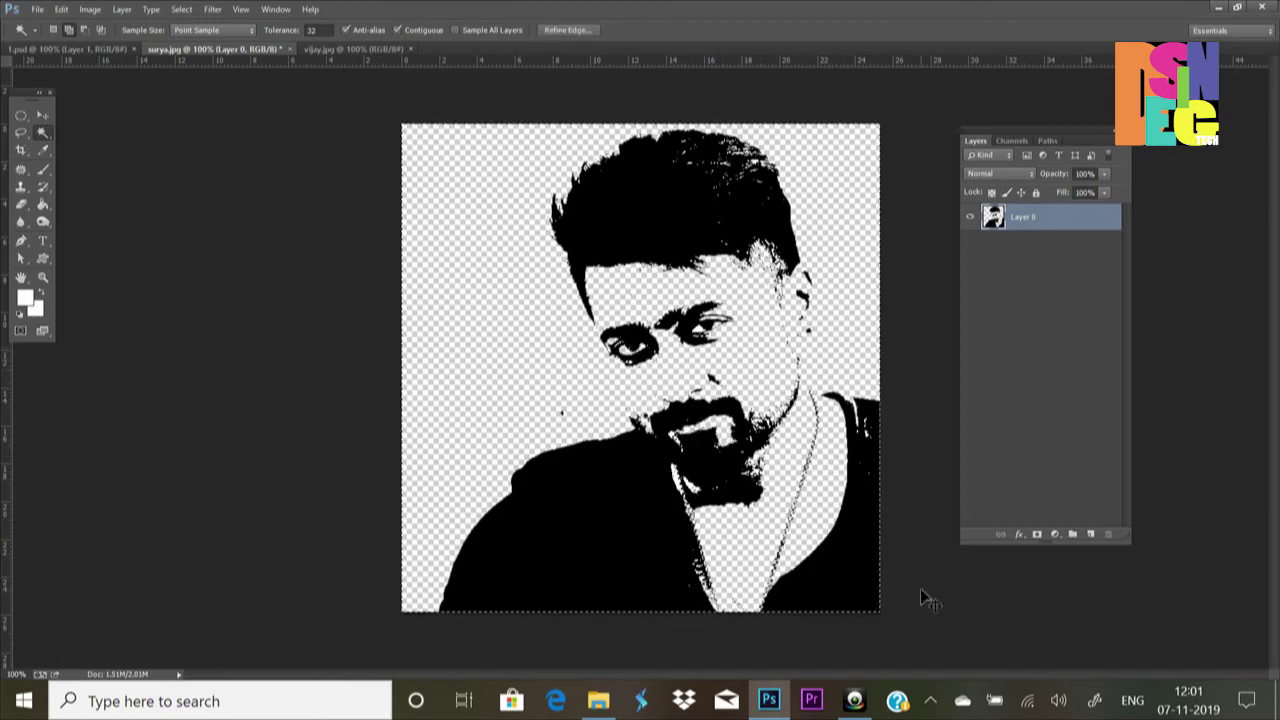
pyautogui.hotkey('ctrl', 'Tab')
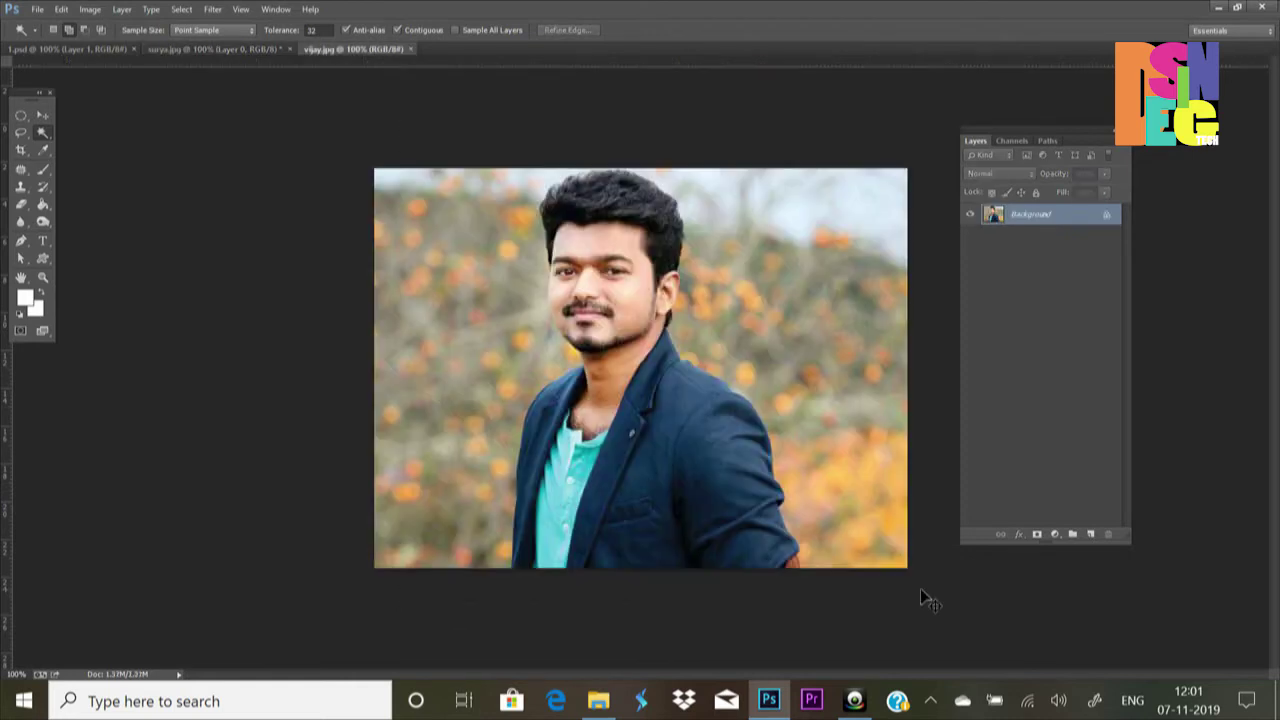
pyautogui.hotkey('ctrl', 'Tab')
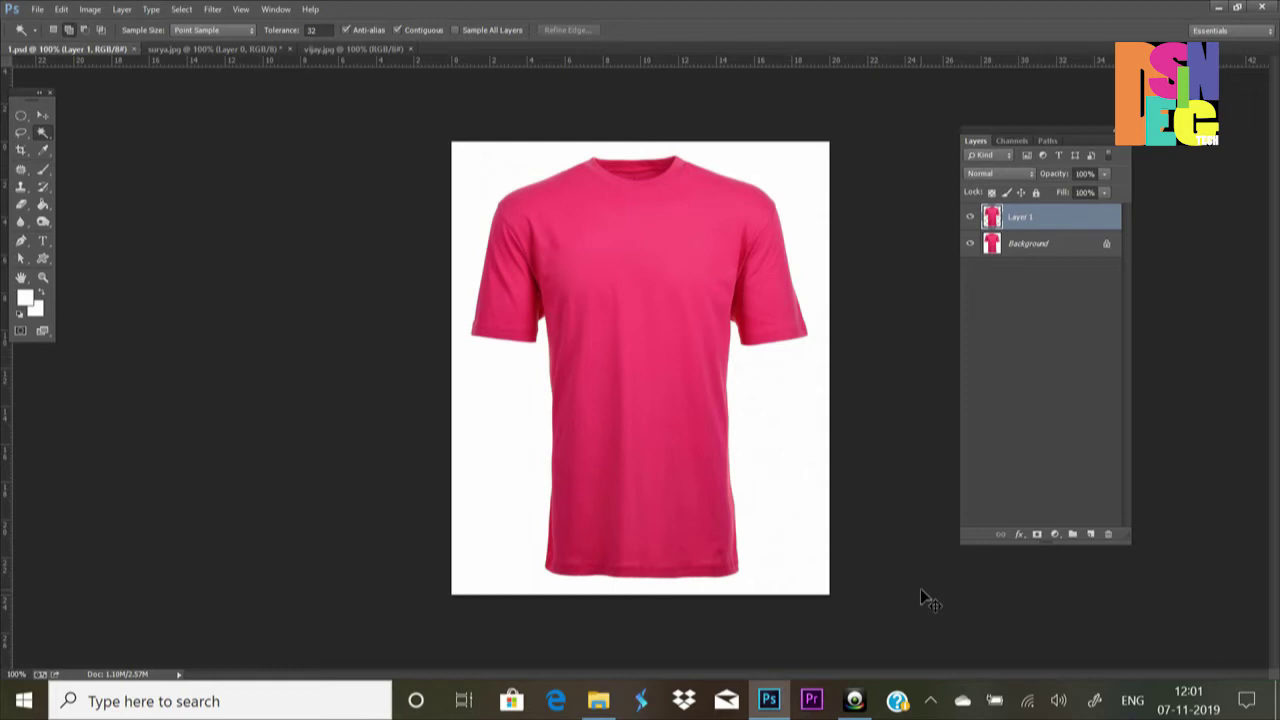
pyautogui.hotkey('ctrl', 'v')
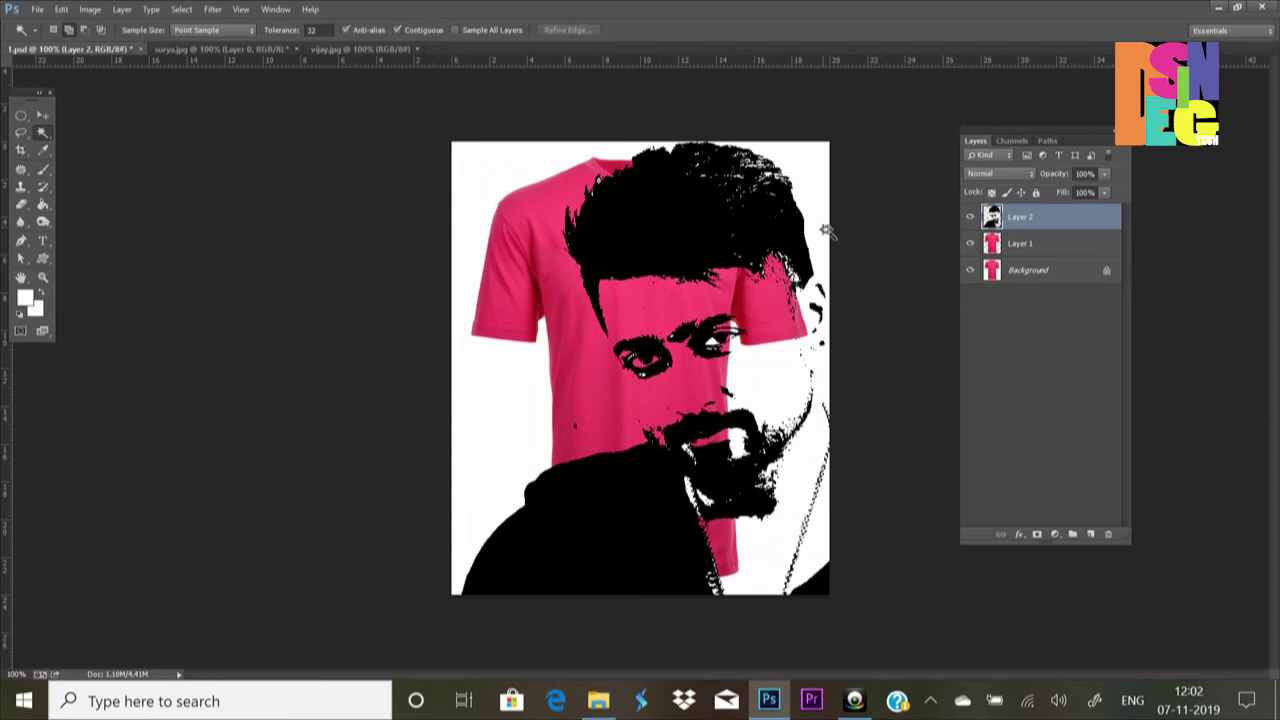
# Scale the Layer 2 portrait down to about 16% on the shirt's upper chest.
pyautogui.hotkey('ctrl', 't')
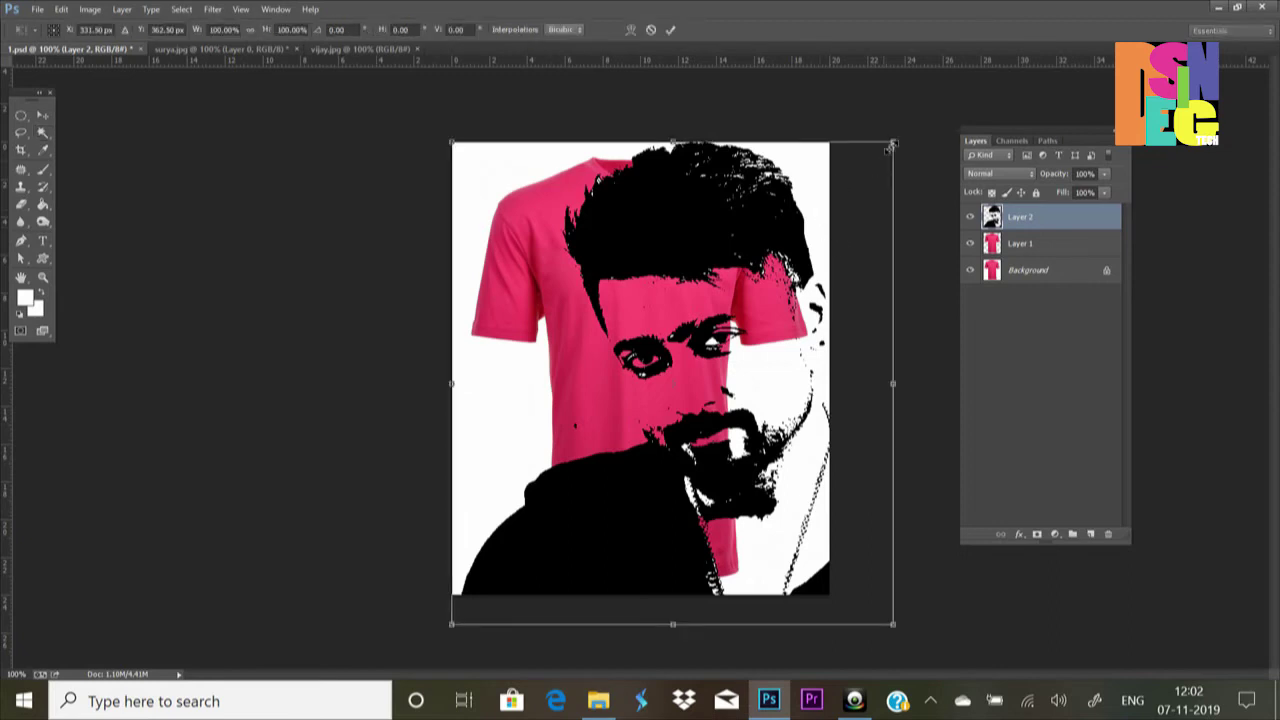
pyautogui.moveTo(898, 141)
pyautogui.mouseDown()
pyautogui.moveTo(727, 259)
pyautogui.moveTo(715, 331)
pyautogui.moveTo(610, 316)
pyautogui.moveTo(650, 300)
pyautogui.mouseUp()
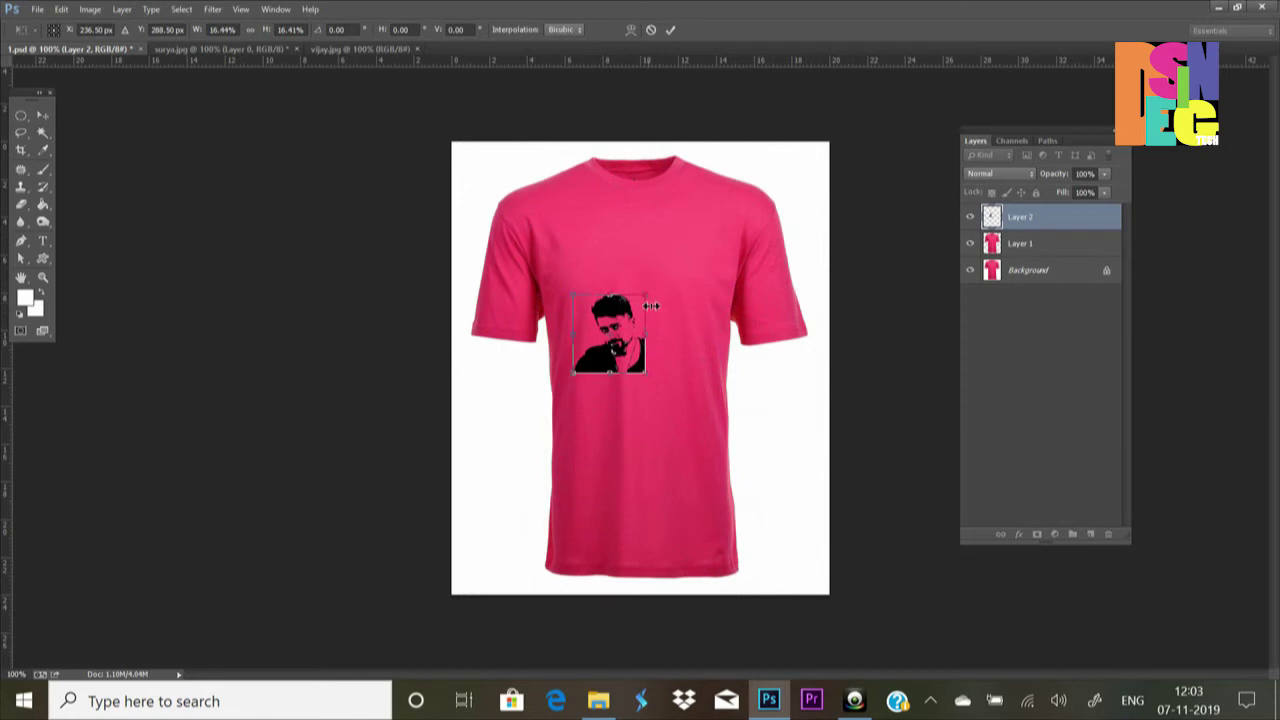
pyautogui.press('Return')
pyautogui.press('w')
pyautogui.hotkey('ctrl', '+')
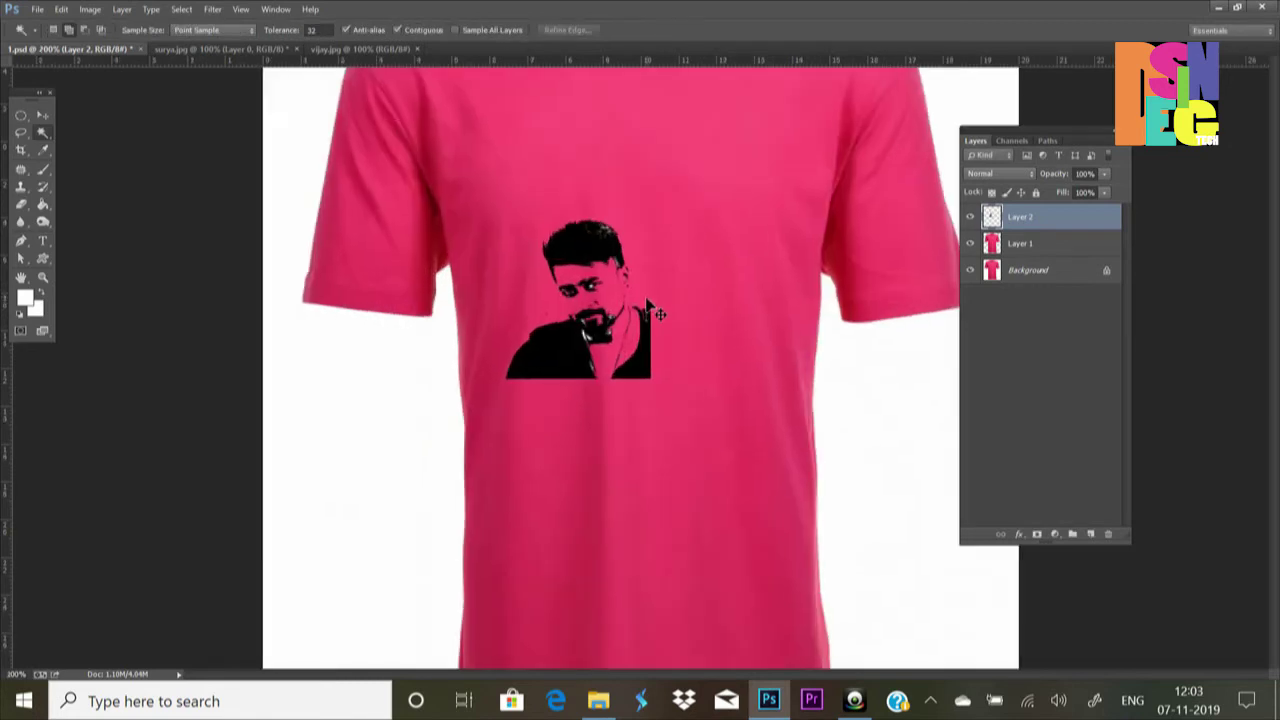
pyautogui.hotkey('ctrl', '+')
pyautogui.hotkey('ctrl', '+')
pyautogui.hotkey('ctrl', '+')
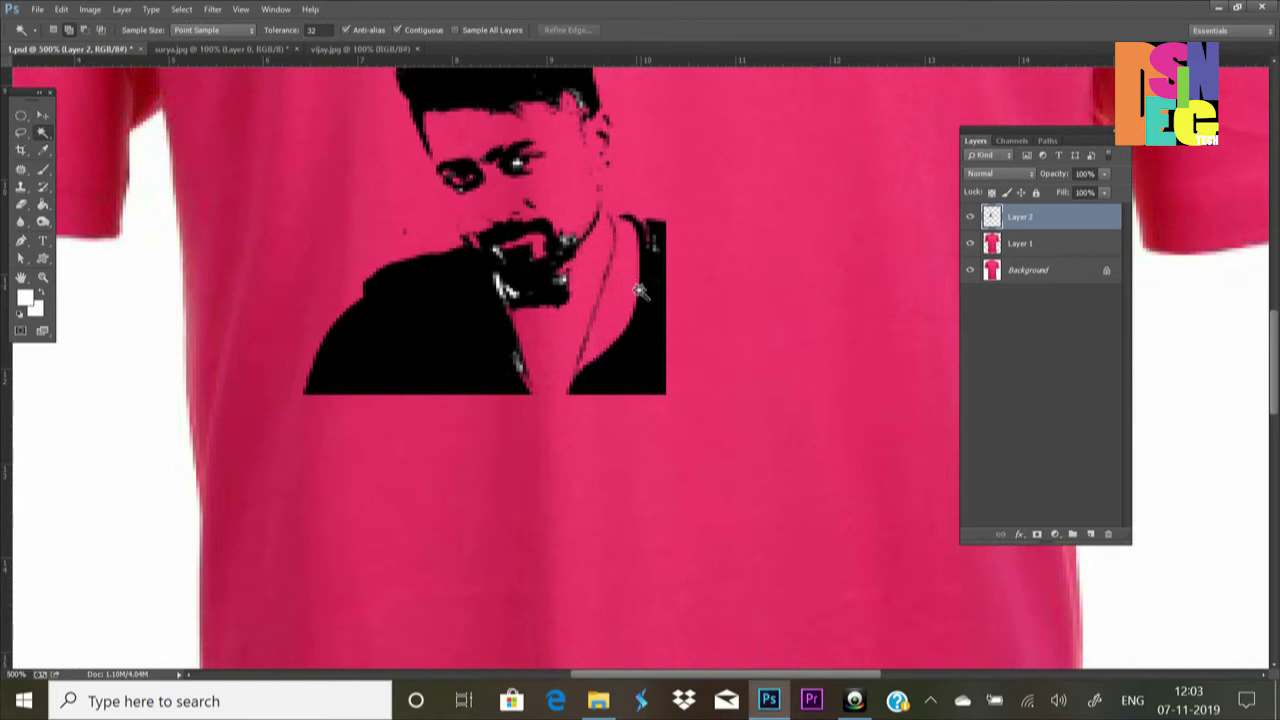
# Test-select the eye highlight, deselect, then load Layer 2's pixels as a selection.
pyautogui.click(518, 163)
pyautogui.hotkey('ctrl', 'd')
pyautogui.keyDown('ctrl'); pyautogui.click(993, 218); pyautogui.keyUp('ctrl')
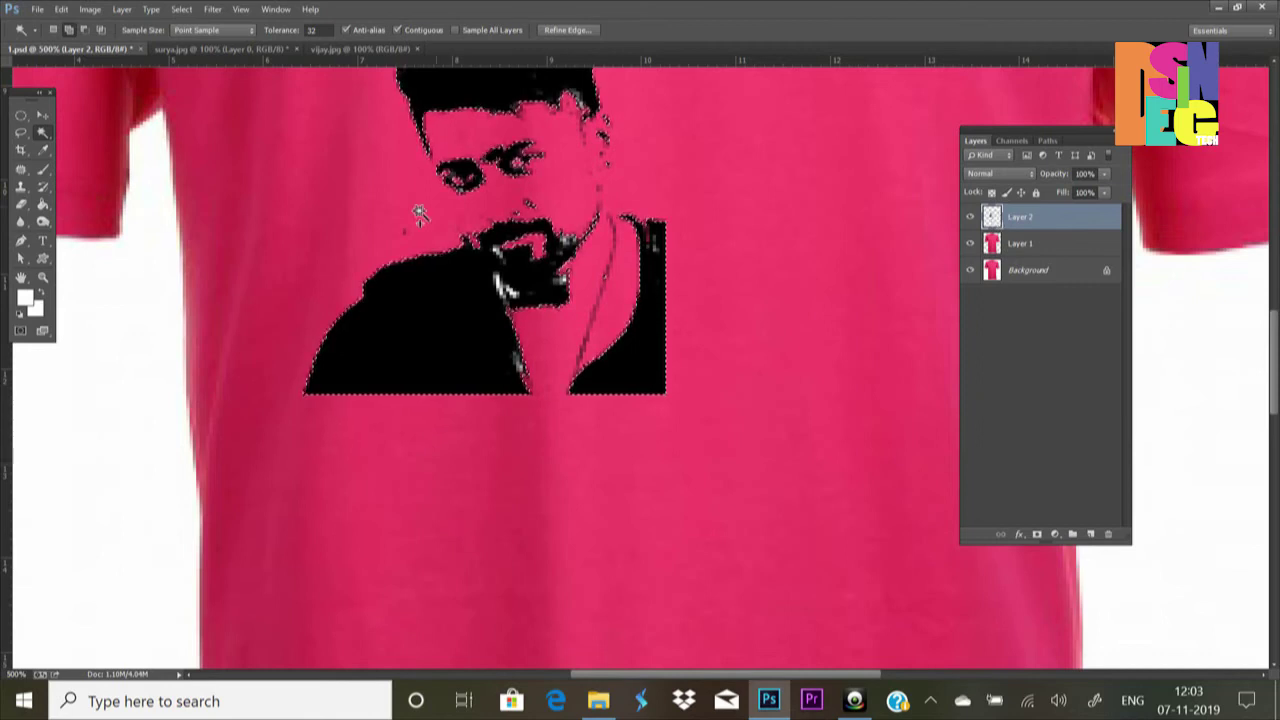
# Set the foreground colour to black (#000000).
pyautogui.click(30, 298)
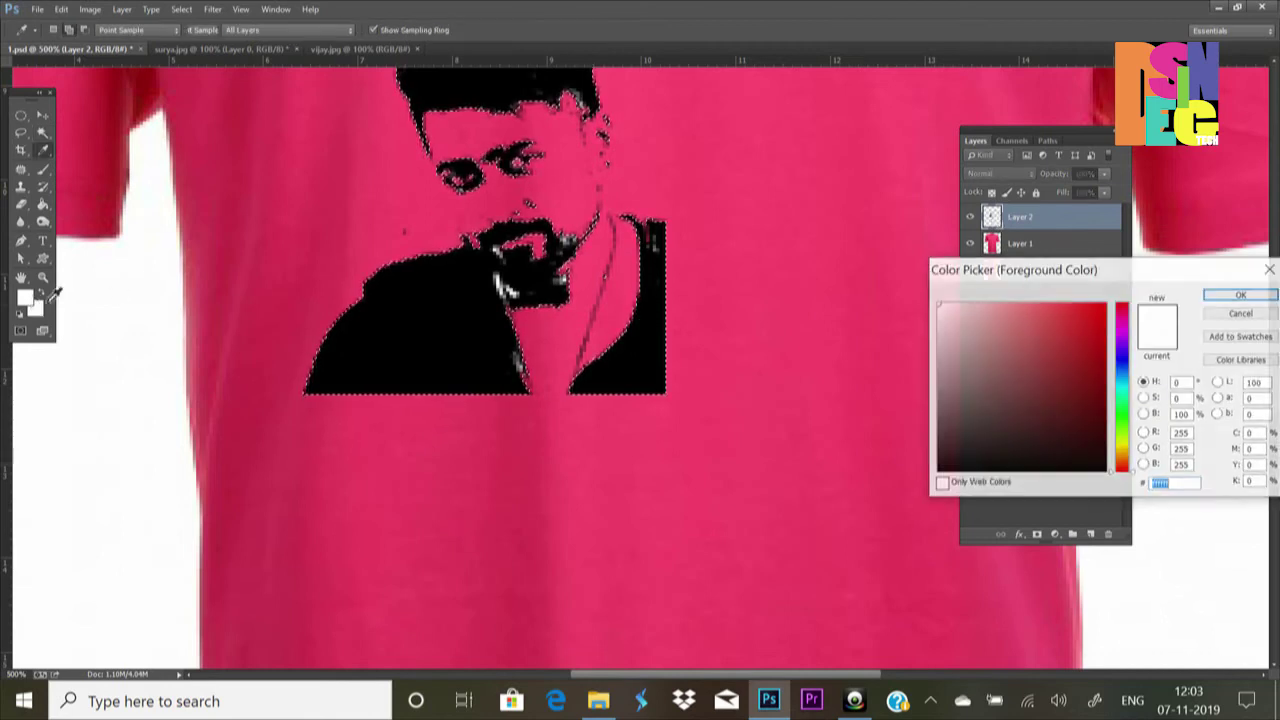
pyautogui.moveTo(965, 415); pyautogui.dragTo(932, 492)
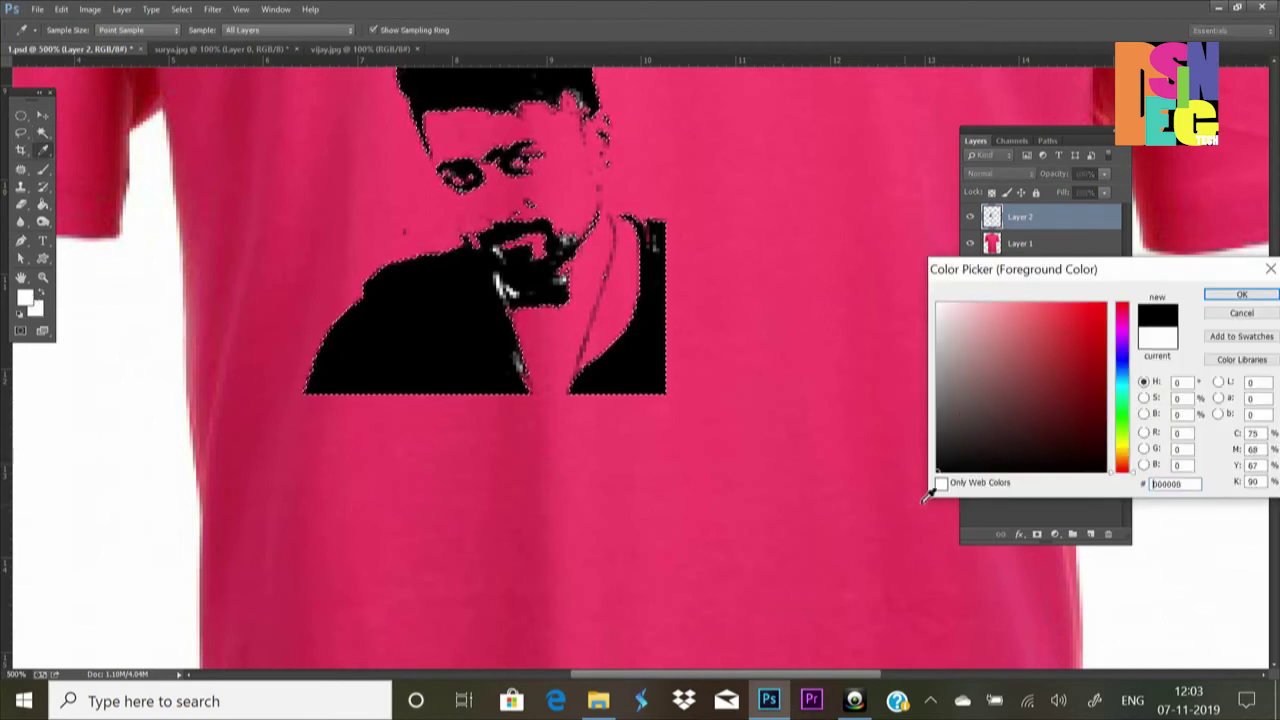
pyautogui.click(1242, 295)
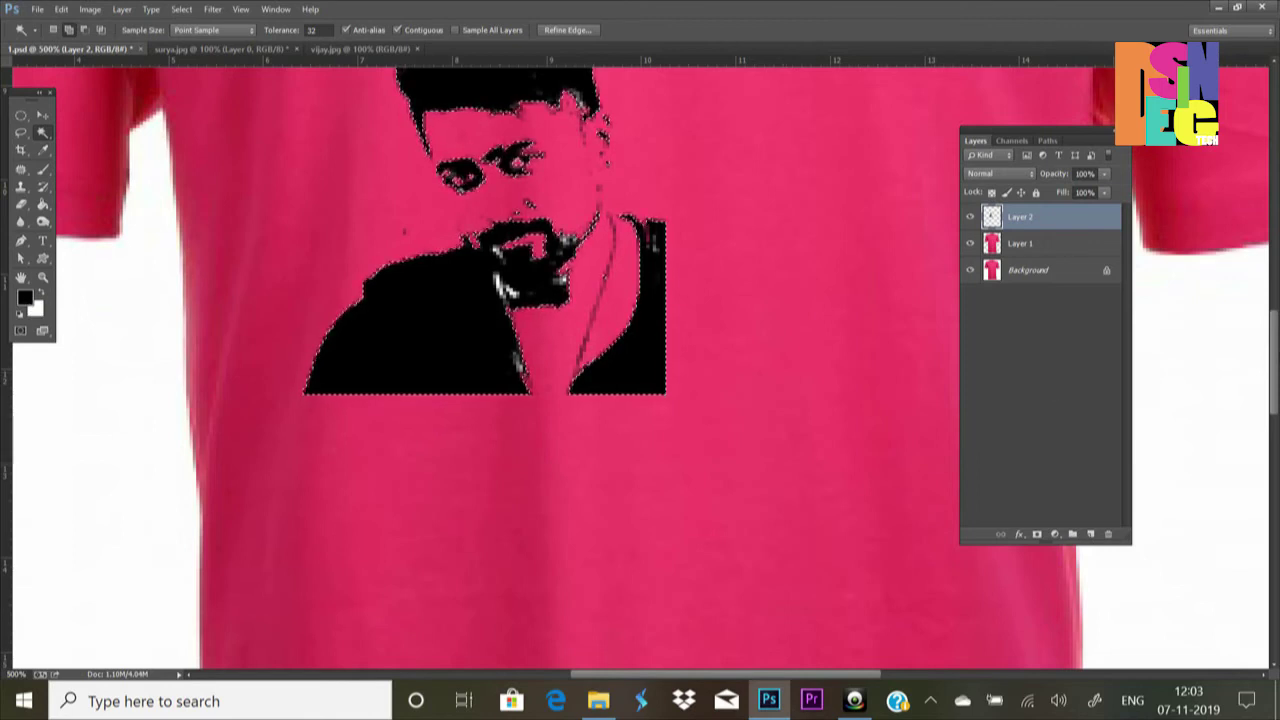
# Clear the selected portrait, fill it with solid black, and deselect.
pyautogui.press('Delete')
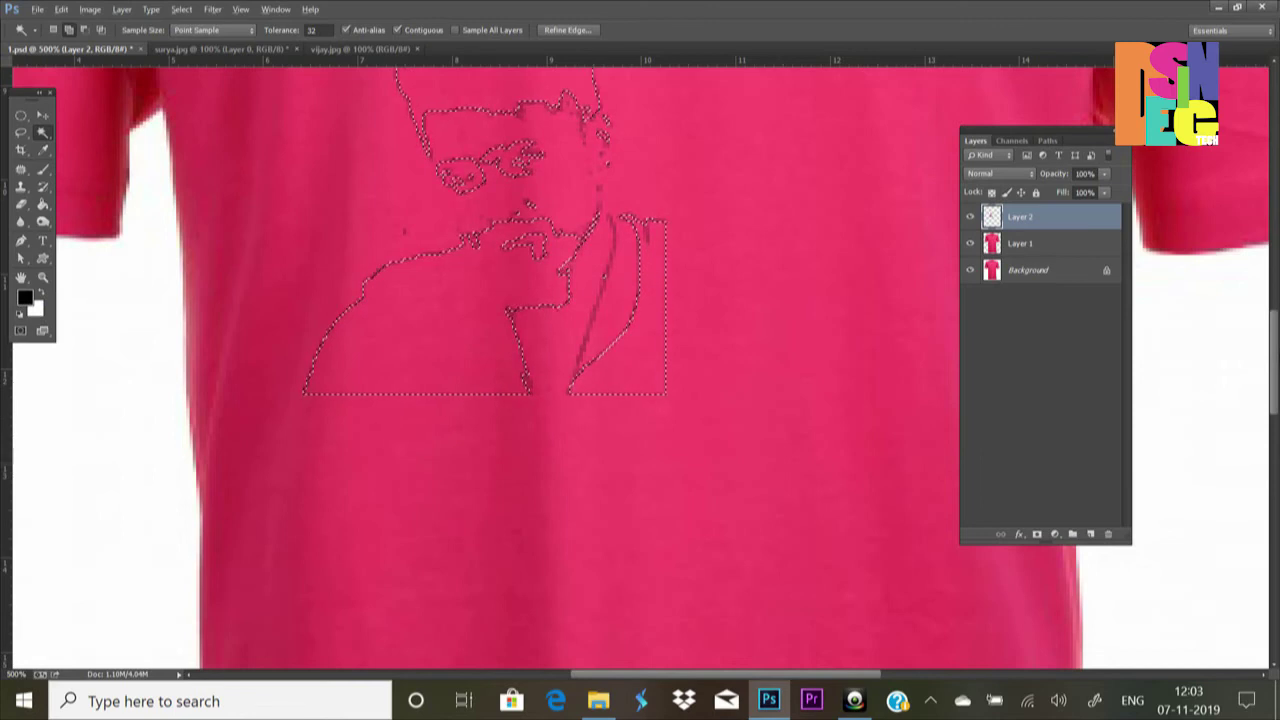
pyautogui.hotkey('alt', 'BackSpace')
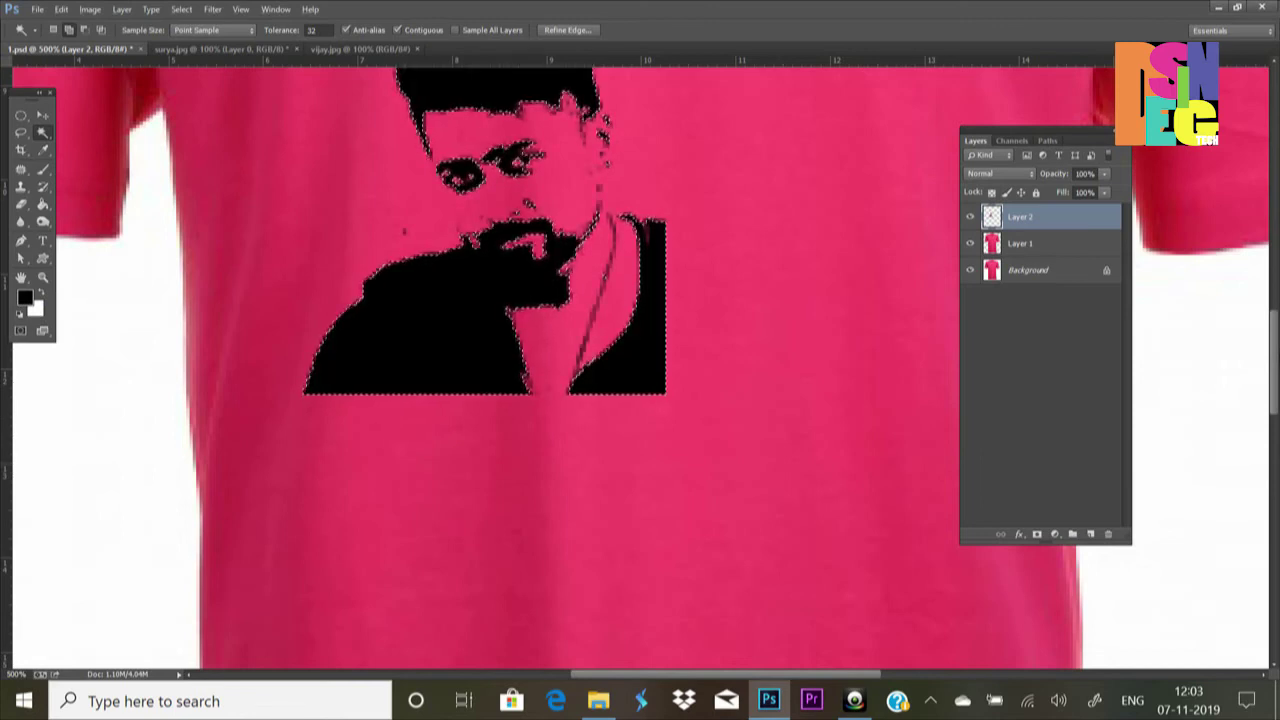
pyautogui.hotkey('ctrl', 'd')
pyautogui.hotkey('ctrl', '1')
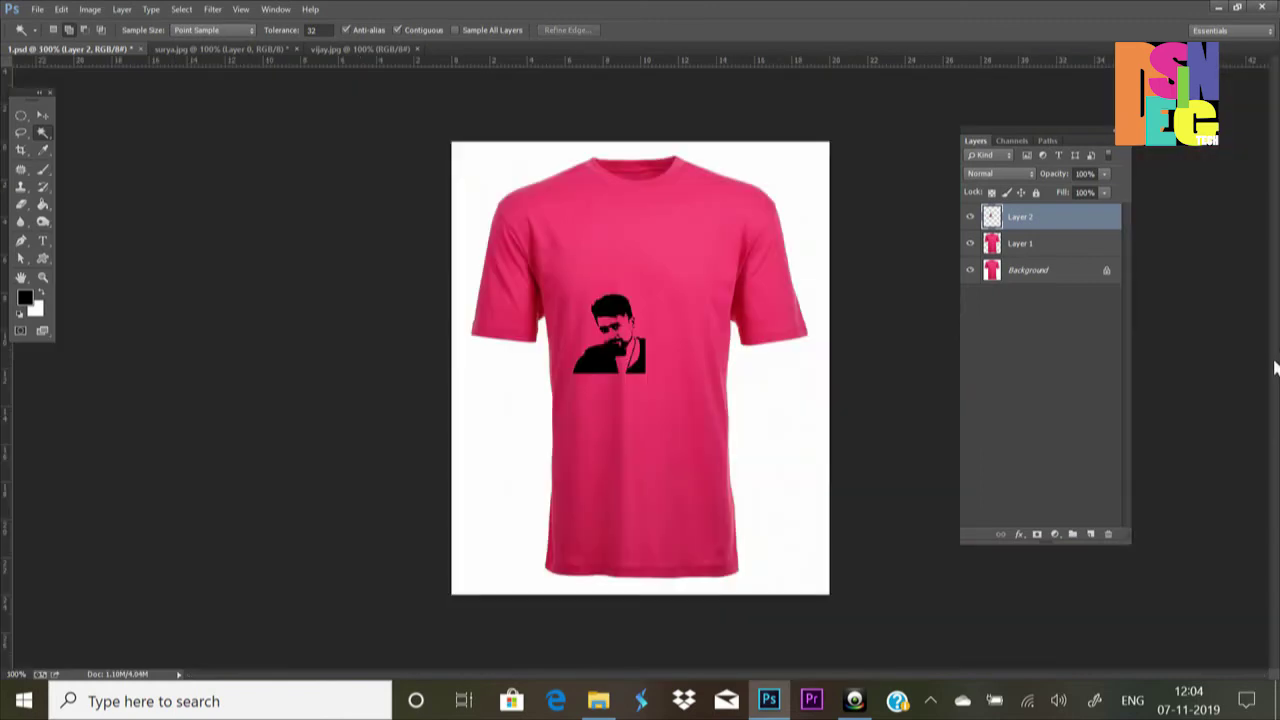
# In vijay.jpg, convert the locked background into Layer 0.
pyautogui.hotkey('ctrl', 'Tab')
pyautogui.hotkey('ctrl', 'Tab')
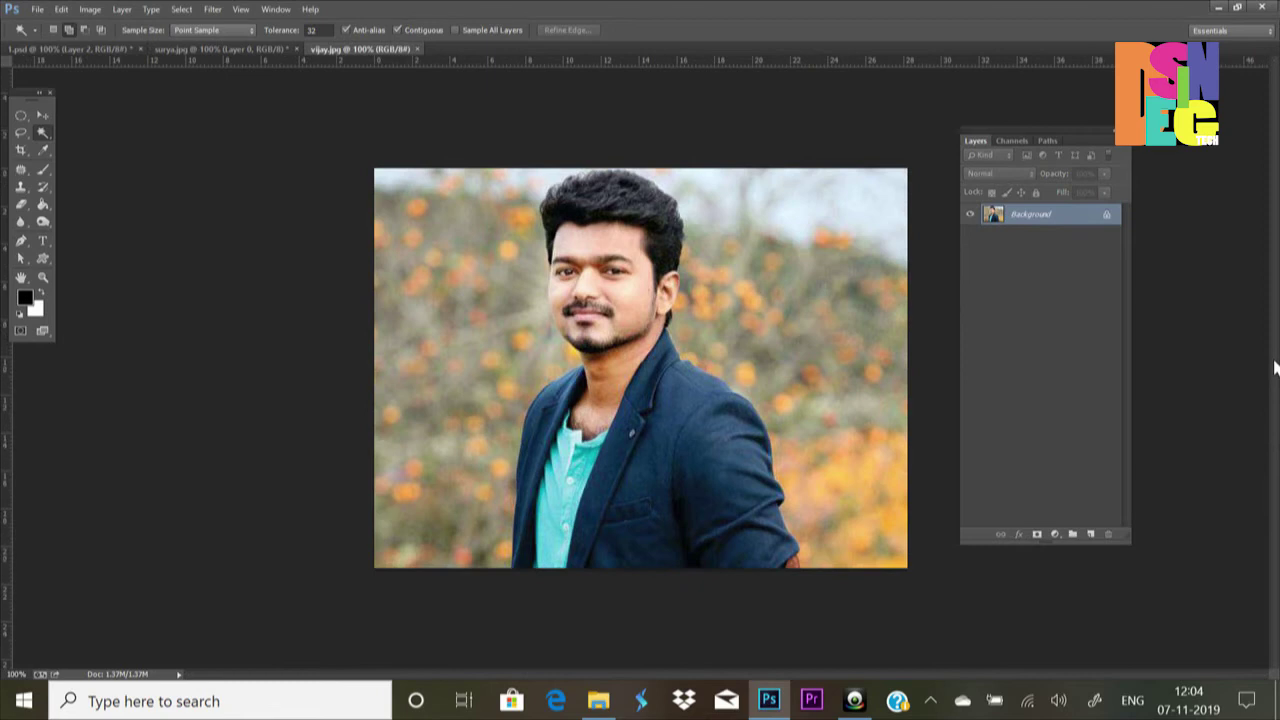
pyautogui.doubleClick(1106, 214)
pyautogui.click(748, 223)
# Apply a Threshold adjustment with a lowered level to the portrait.
pyautogui.click(89, 9)
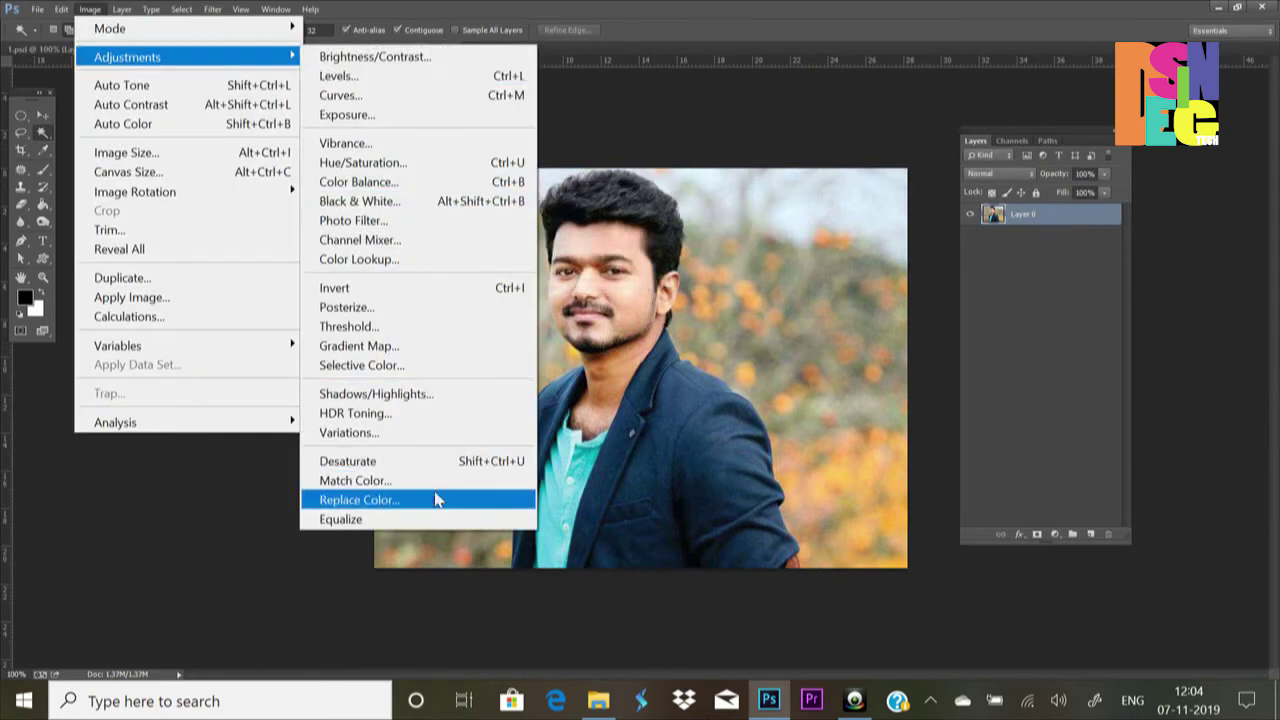
pyautogui.click(414, 327)
pyautogui.moveTo(283, 348); pyautogui.dragTo(249, 343)
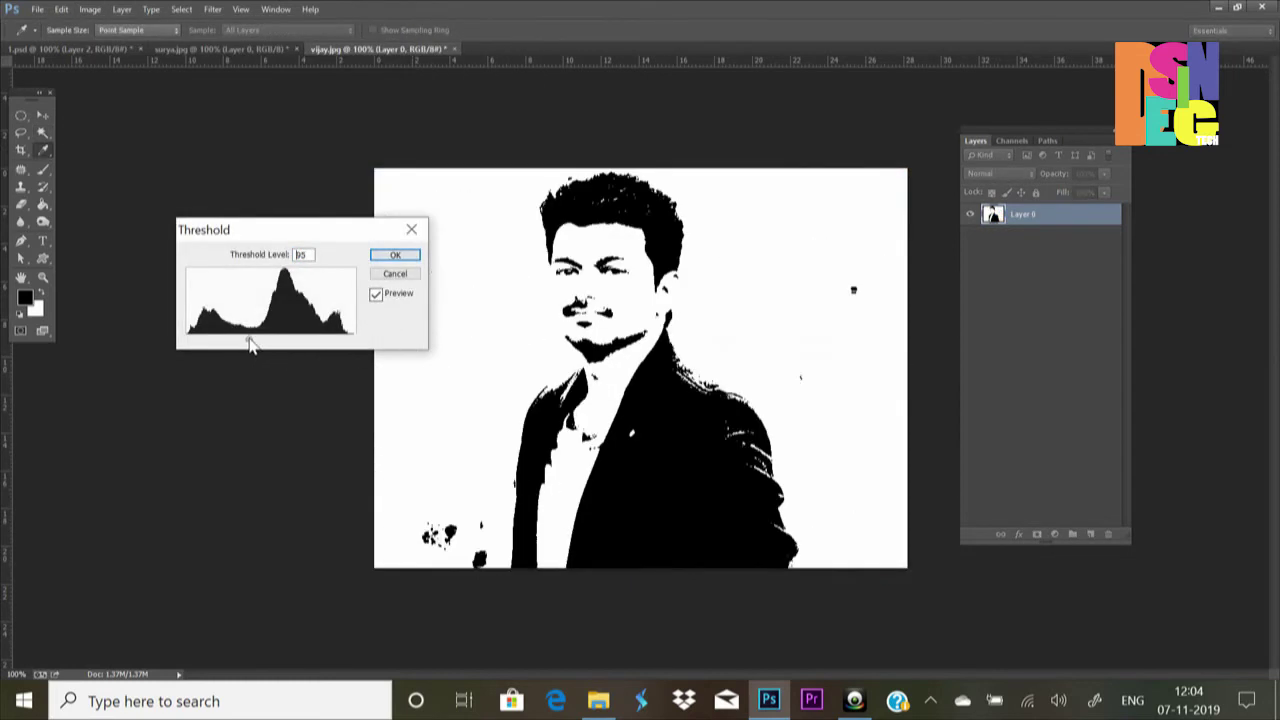
pyautogui.click(396, 256)
# Delete the white background with the Magic Wand and deselect.
pyautogui.press('w')
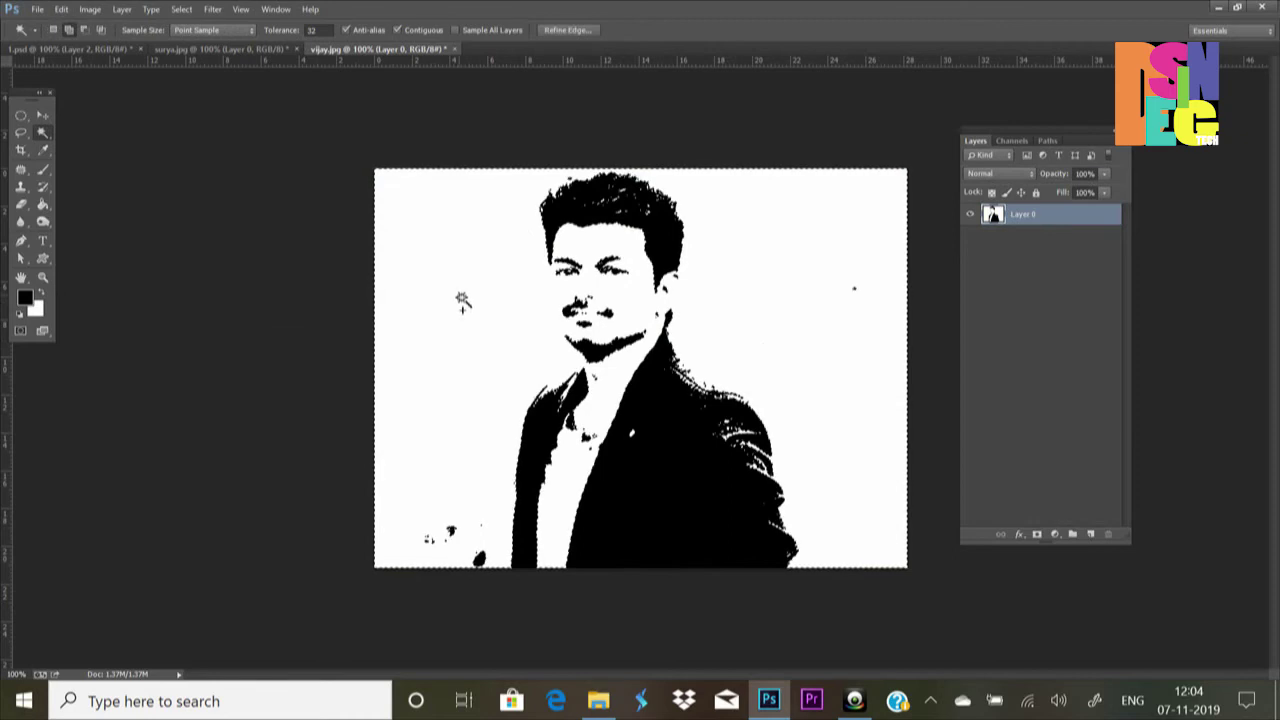
pyautogui.click(462, 300)
pyautogui.press('Delete')
pyautogui.hotkey('ctrl', 'd')
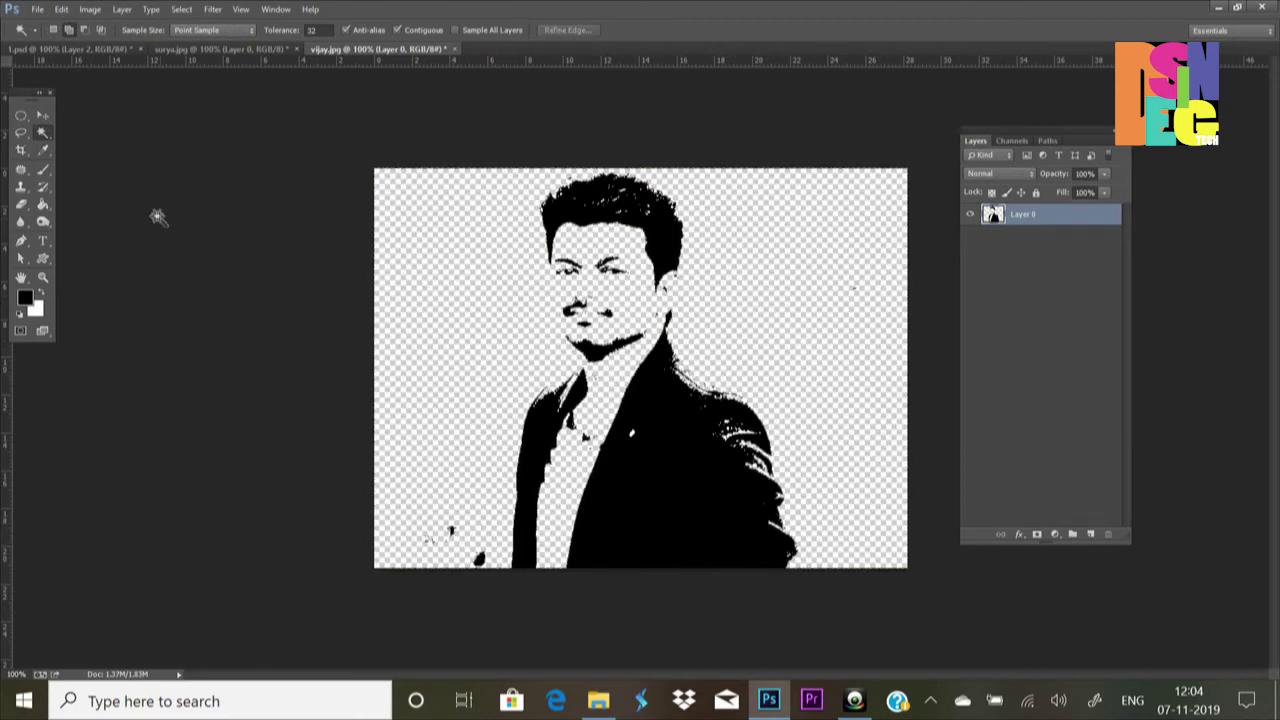
# Select the man's full-height figure with a rectangular marquee and copy it.
pyautogui.click(22, 120)
pyautogui.click(80, 113)
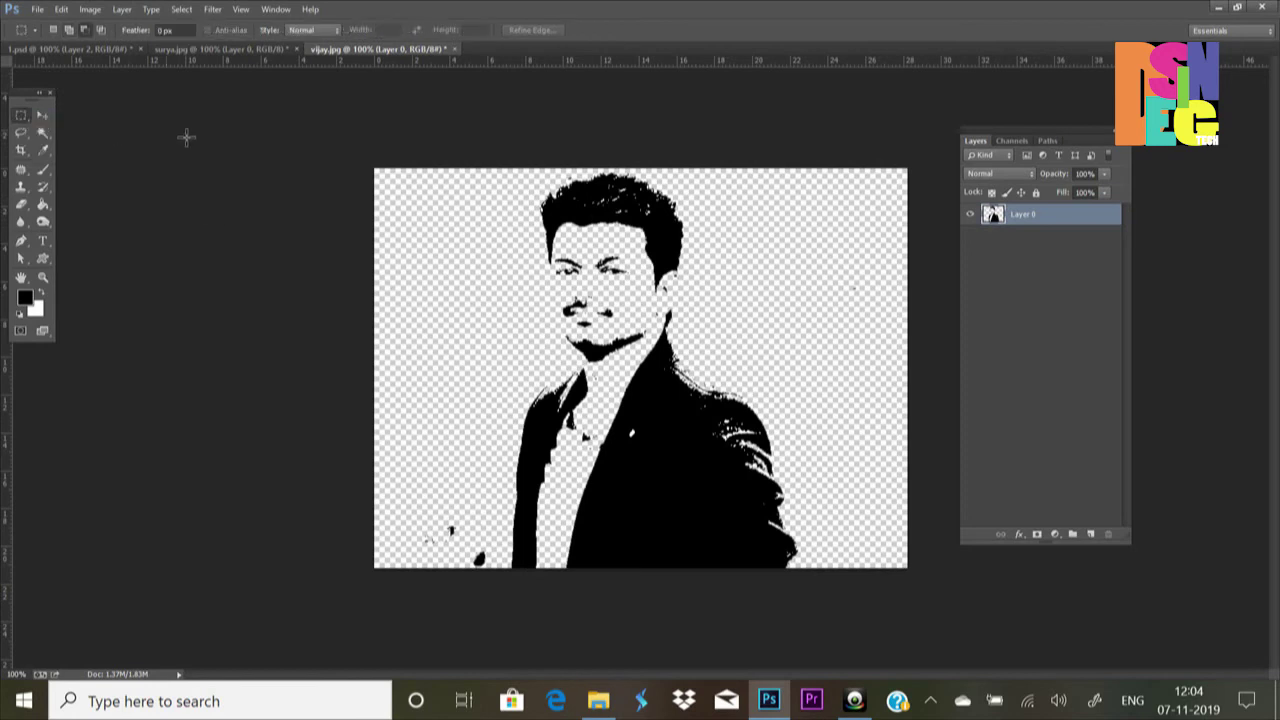
pyautogui.moveTo(502, 158); pyautogui.dragTo(814, 640)
pyautogui.hotkey('ctrl', 'c')
# Paste the figure into 1.psd, scale it to about 23%, and place it beside the first portrait.
pyautogui.hotkey('ctrl', 'Tab')
pyautogui.hotkey('ctrl', 'v')
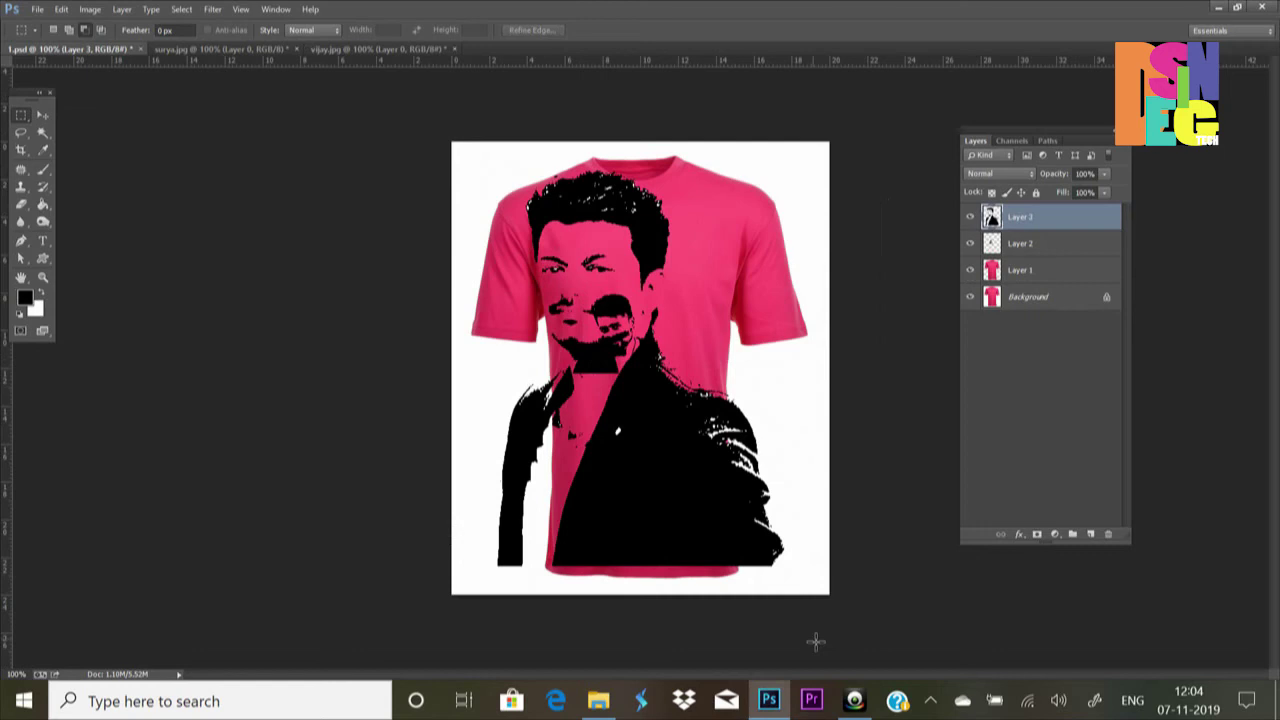
pyautogui.hotkey('ctrl', 't')
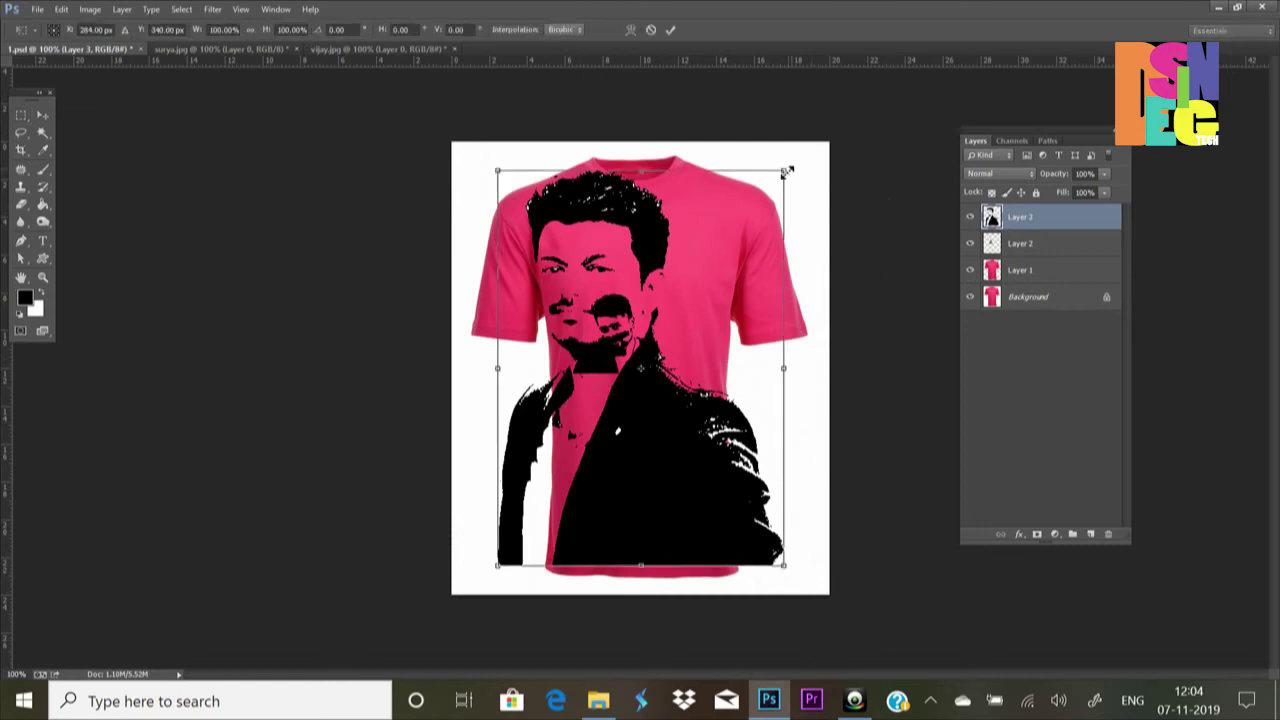
pyautogui.moveTo(787, 171); pyautogui.dragTo(690, 290)
pyautogui.moveTo(625, 355); pyautogui.dragTo(697, 378)
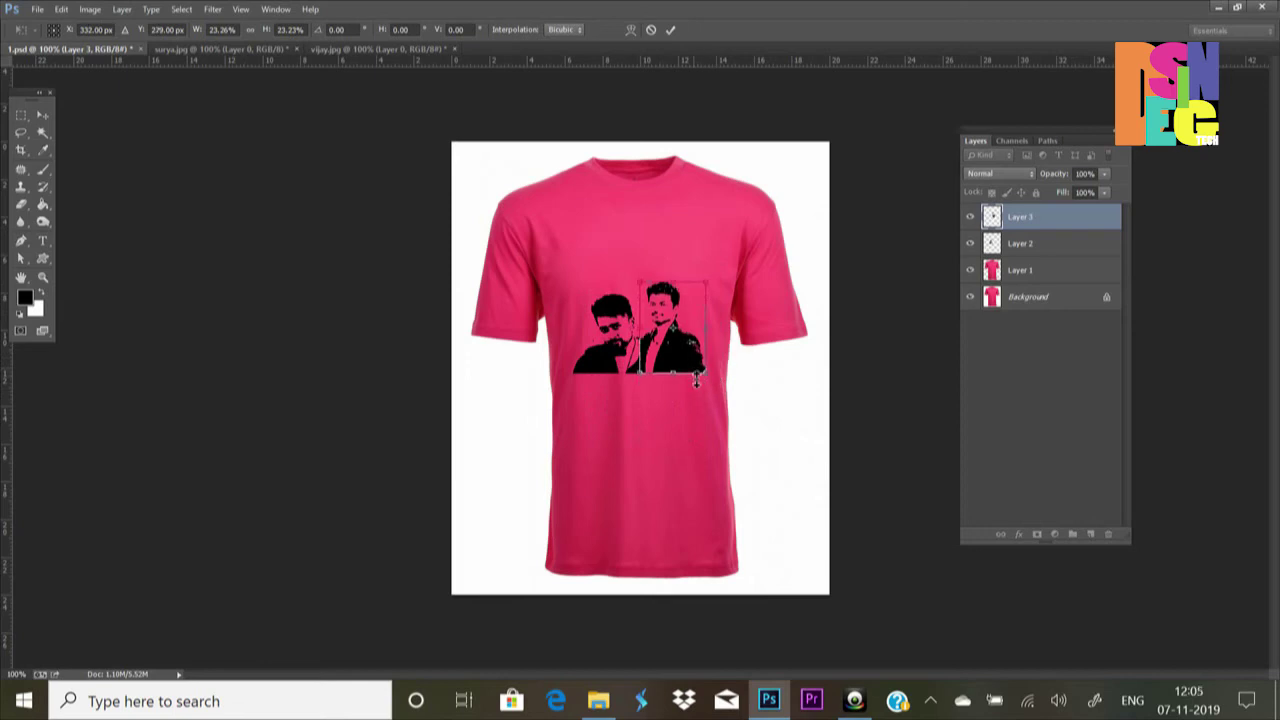
pyautogui.press('Return')
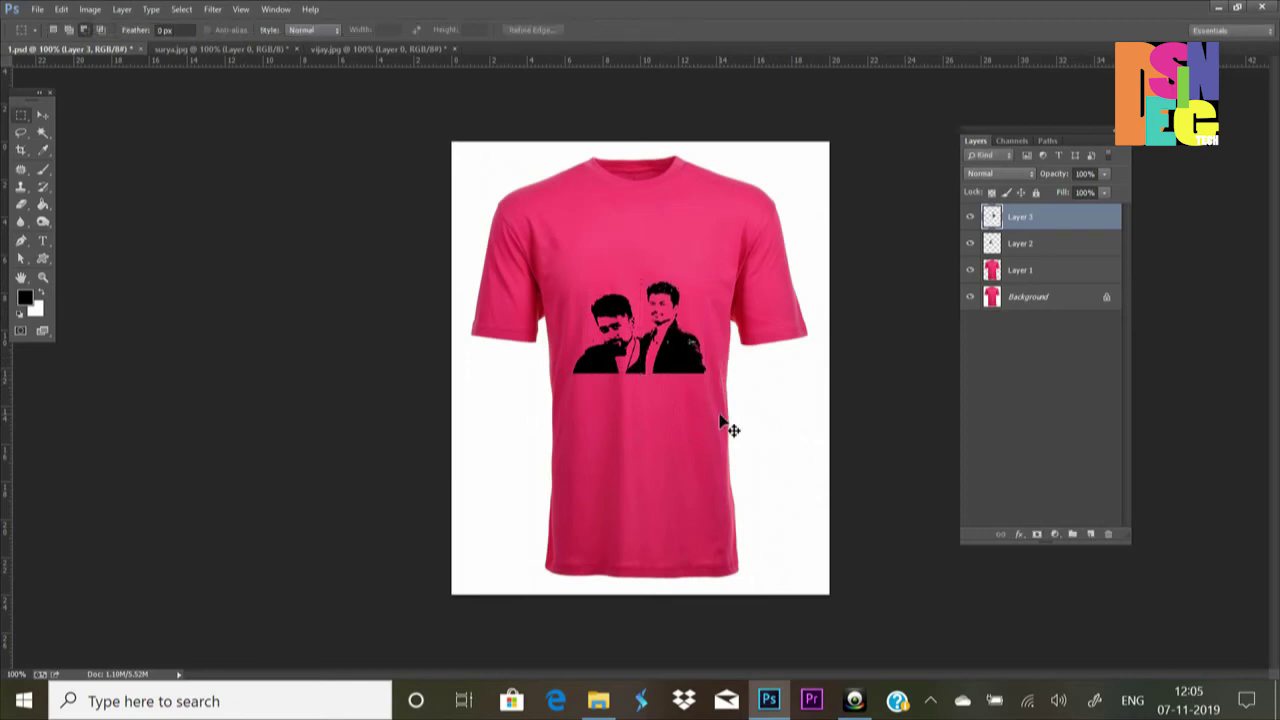
pyautogui.hotkey('ctrl', '+')
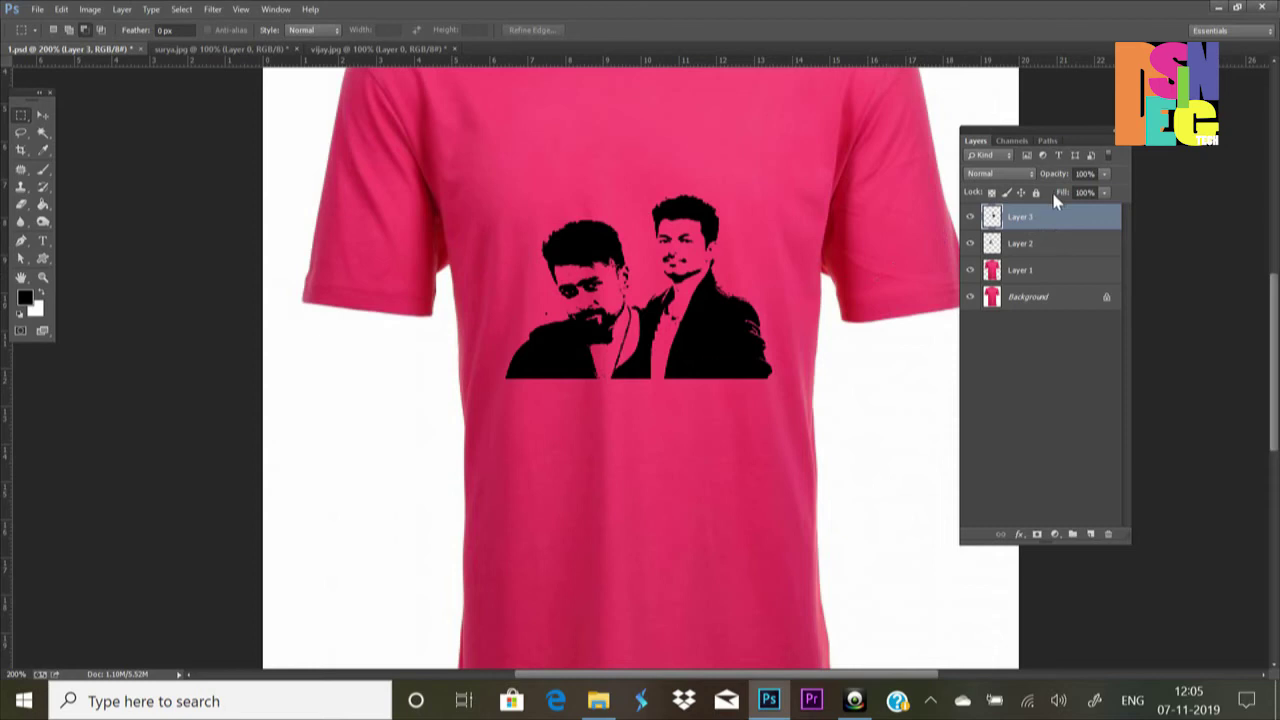
# Merge Layer 2 and Layer 3, then shift the pair slightly lower on the shirt.
pyautogui.keyDown('shift'); pyautogui.click(1072, 246); pyautogui.keyUp('shift')
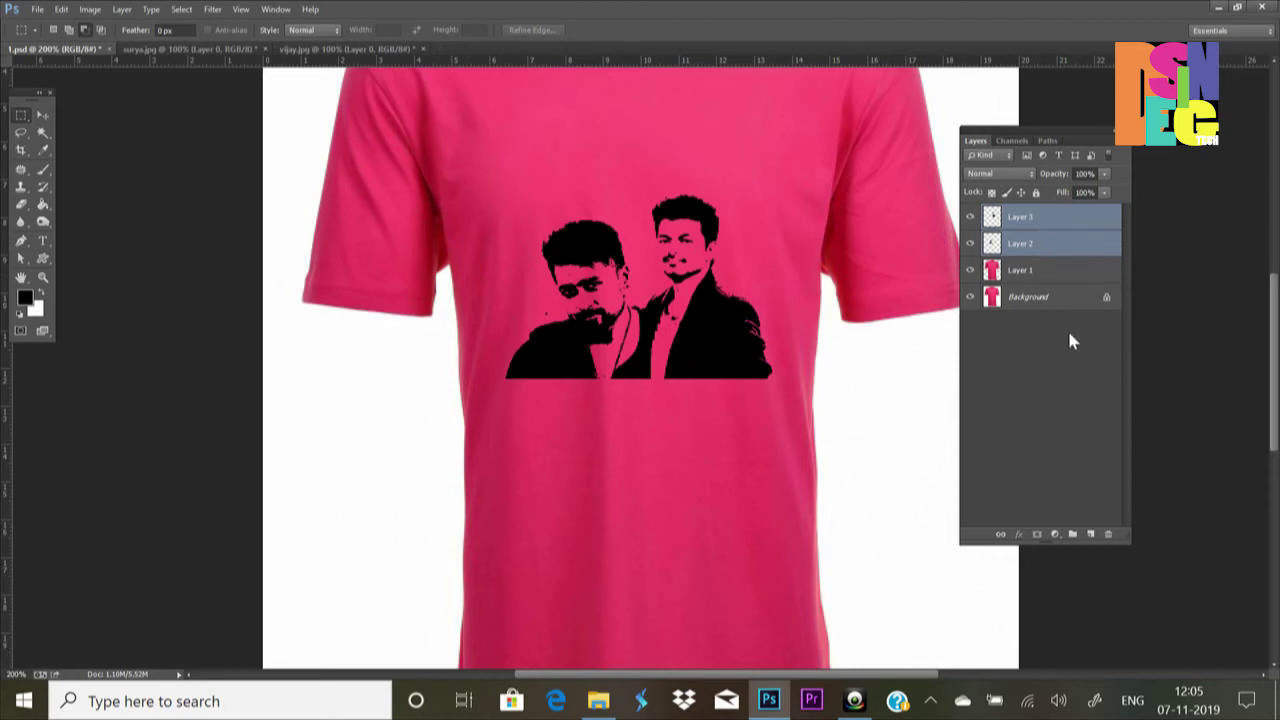
pyautogui.hotkey('ctrl', 'e')
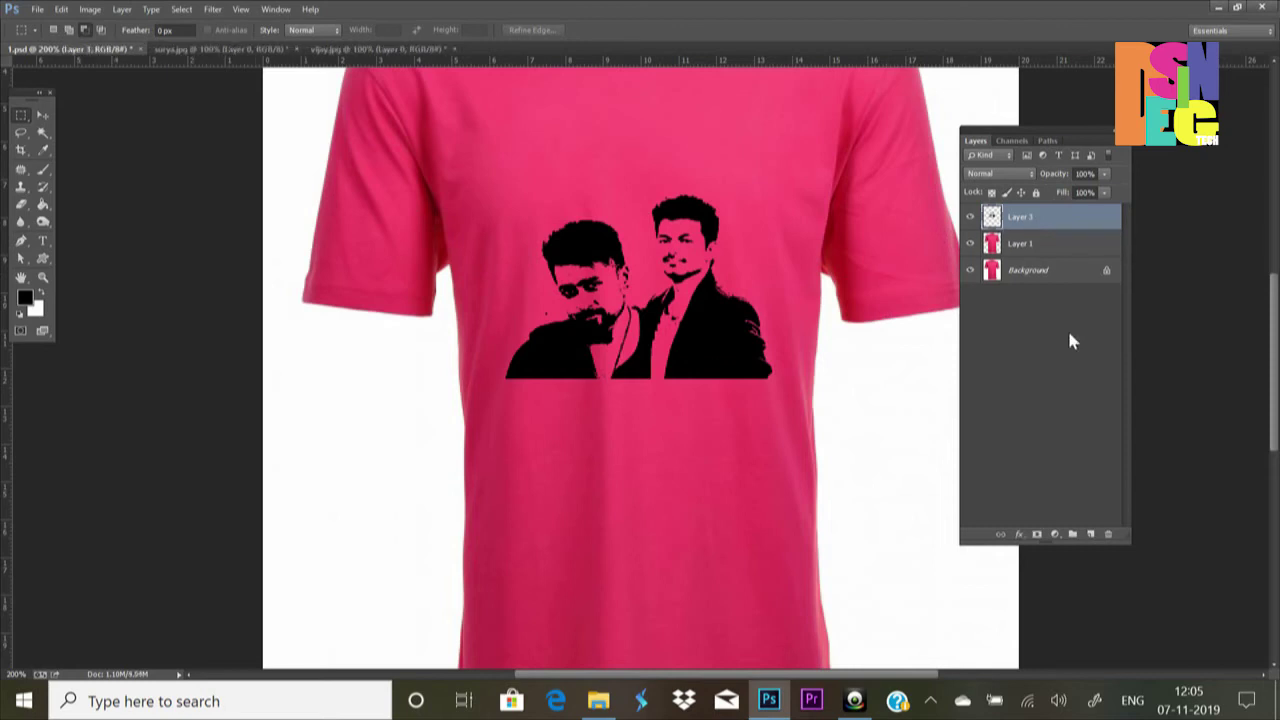
pyautogui.click(42, 114)
pyautogui.moveTo(714, 345); pyautogui.dragTo(721, 351)
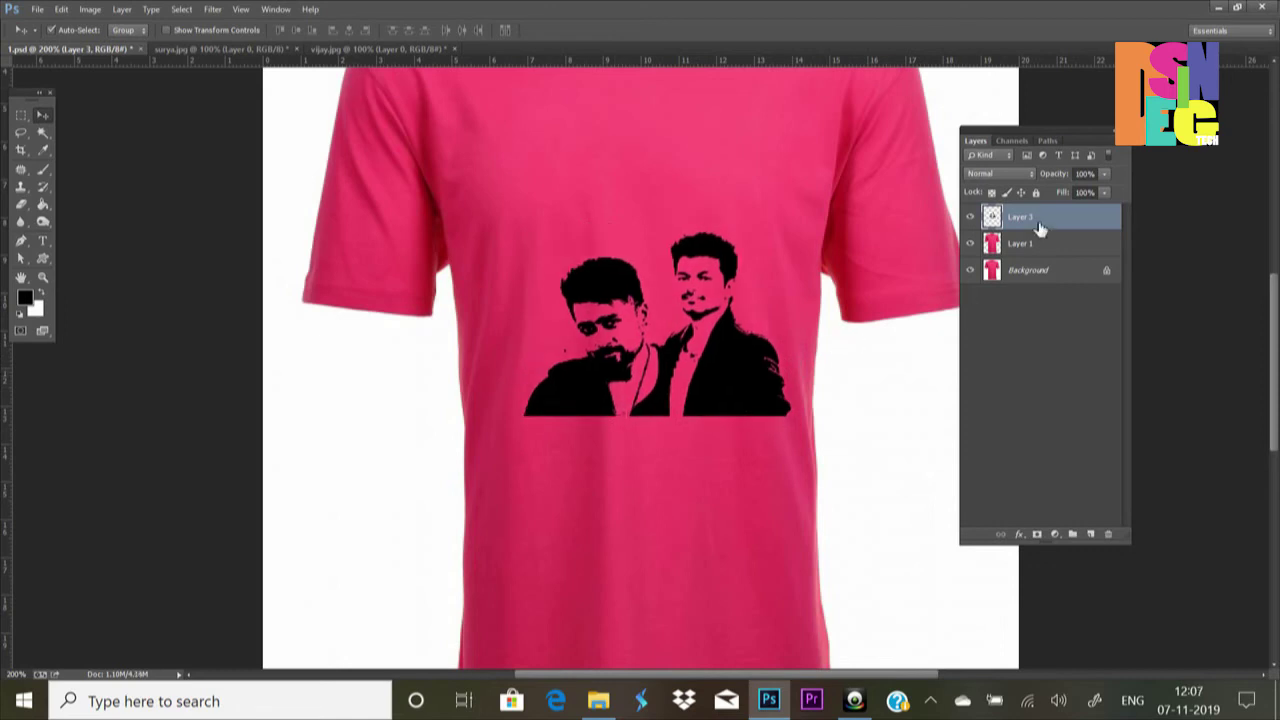
# Apply Distort > Displace with vertical scale 5 using 1.psd as the map.
pyautogui.click(213, 9)
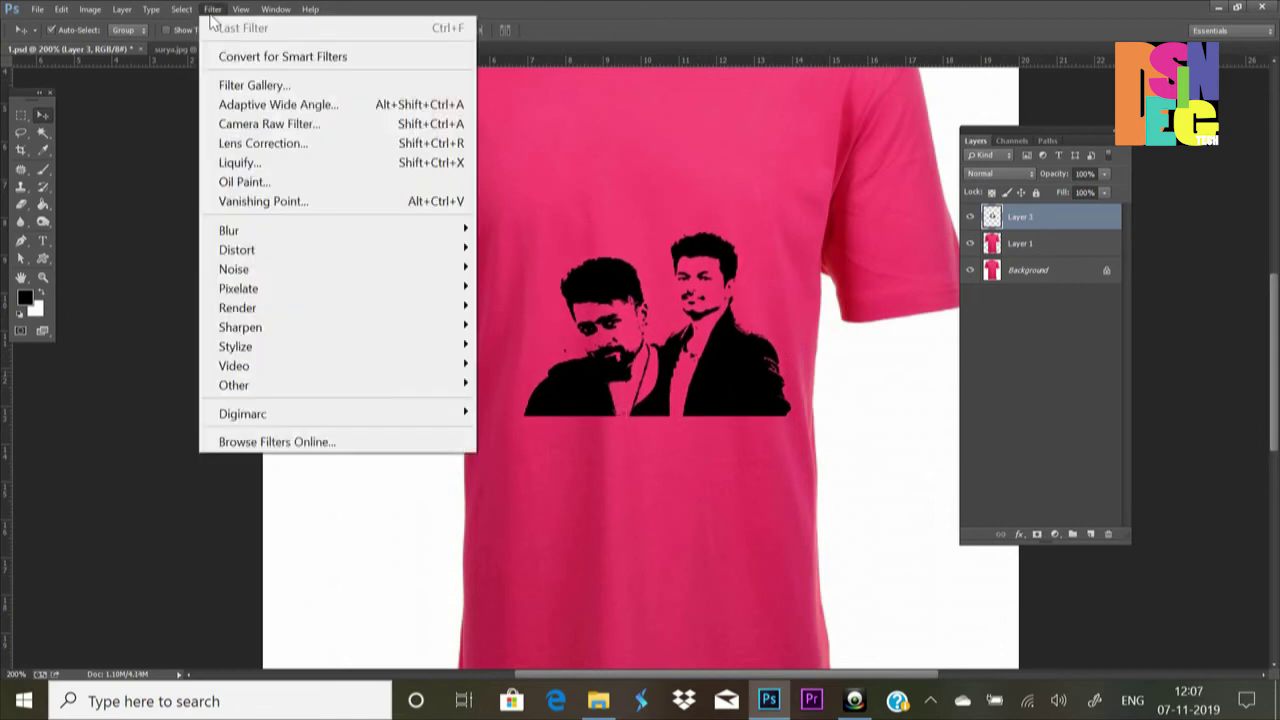
pyautogui.moveTo(237, 249)
pyautogui.click(527, 252)
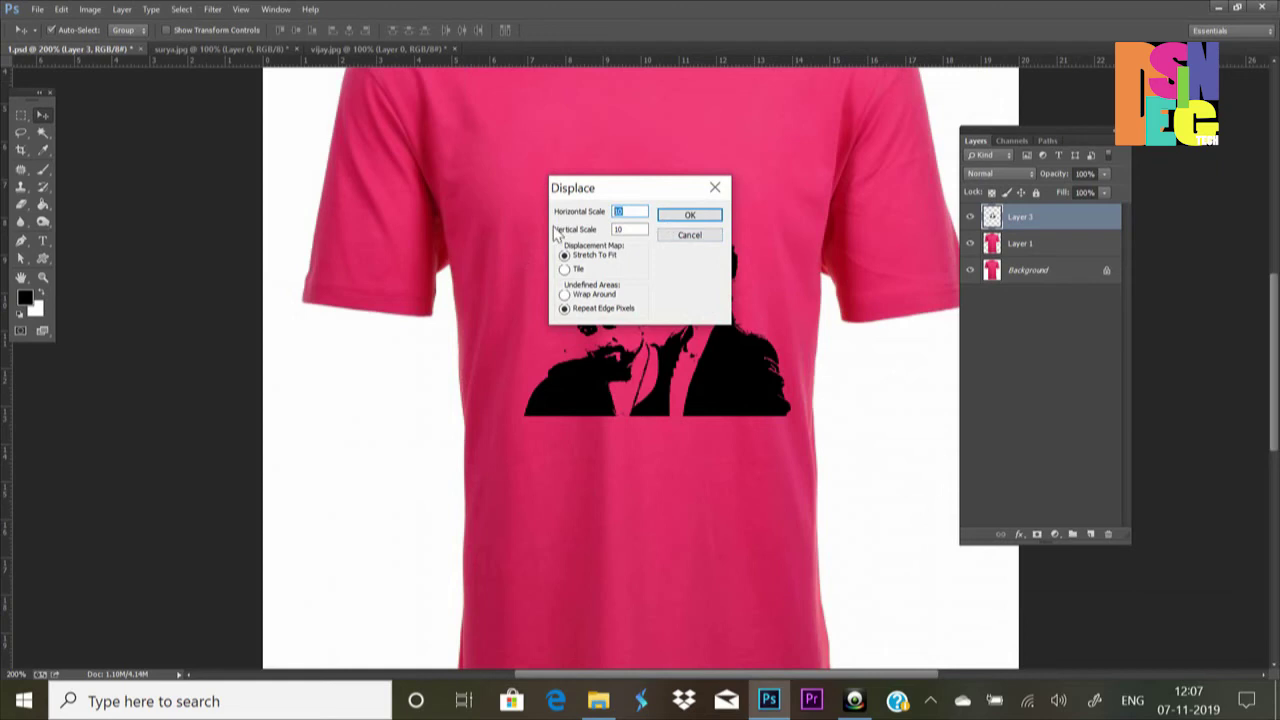
pyautogui.doubleClick(628, 229)
pyautogui.write('5')
pyautogui.click(689, 215)
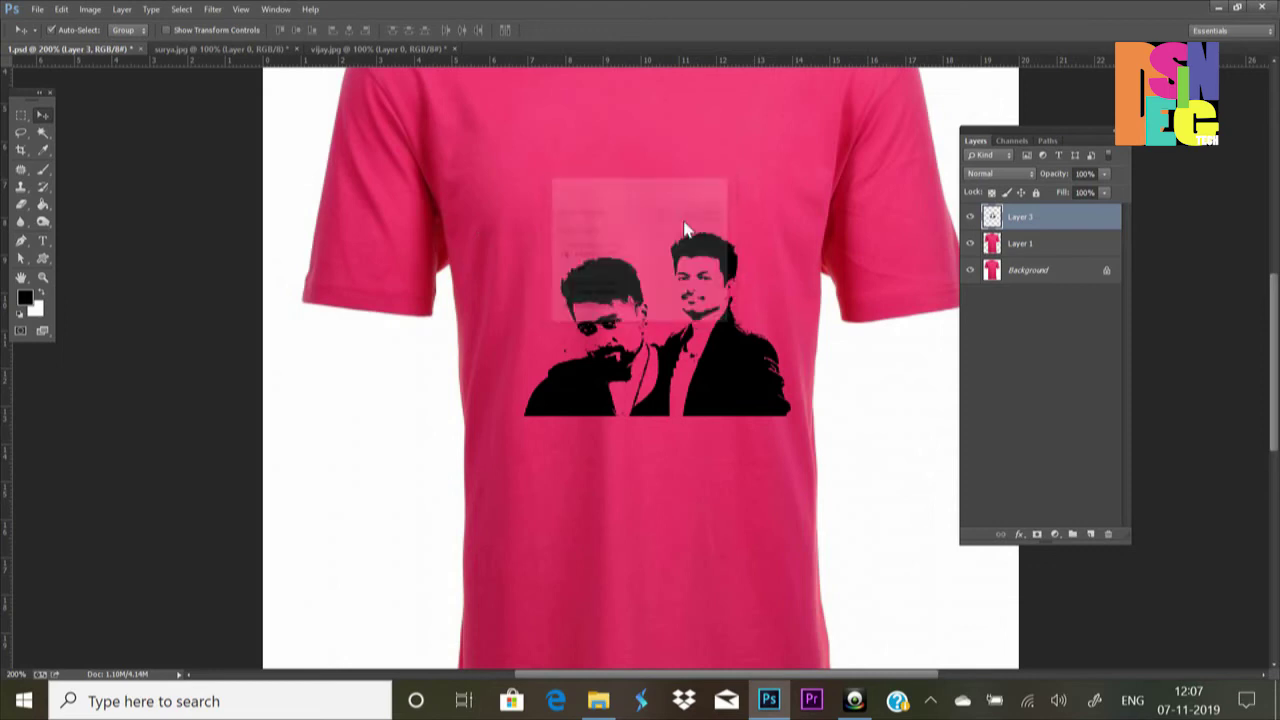
pyautogui.click(252, 145)
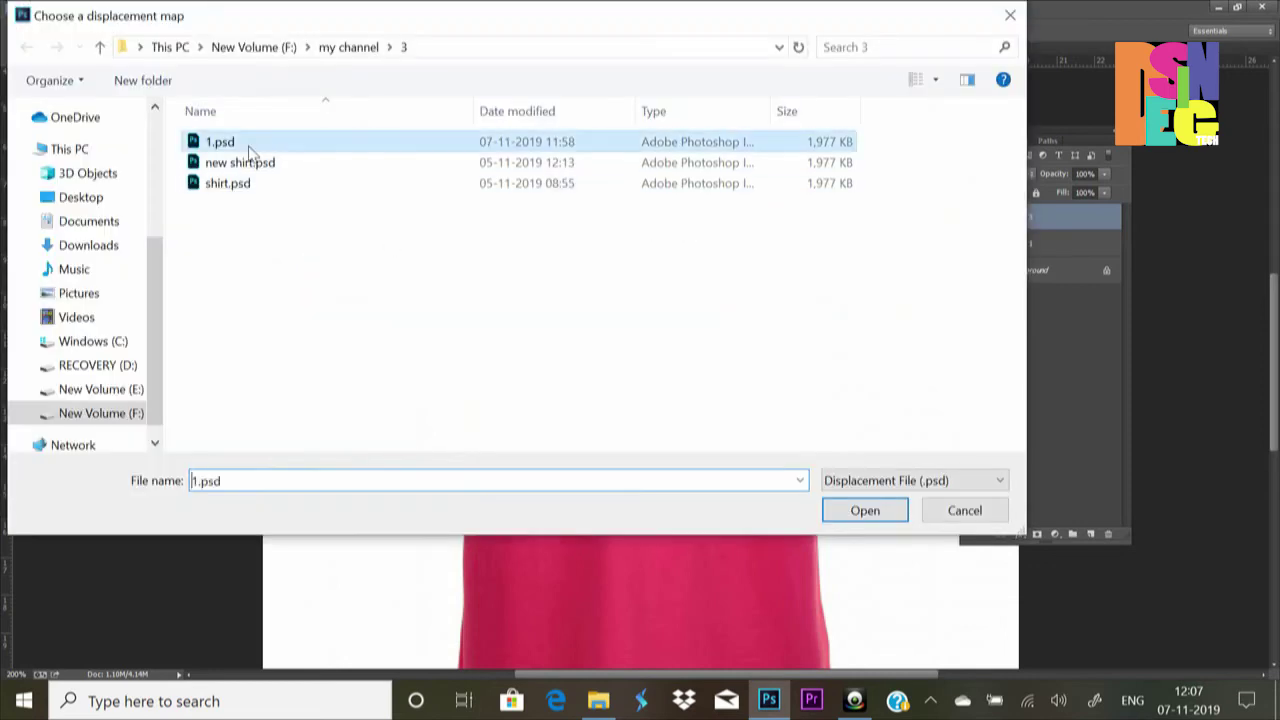
pyautogui.click(865, 513)
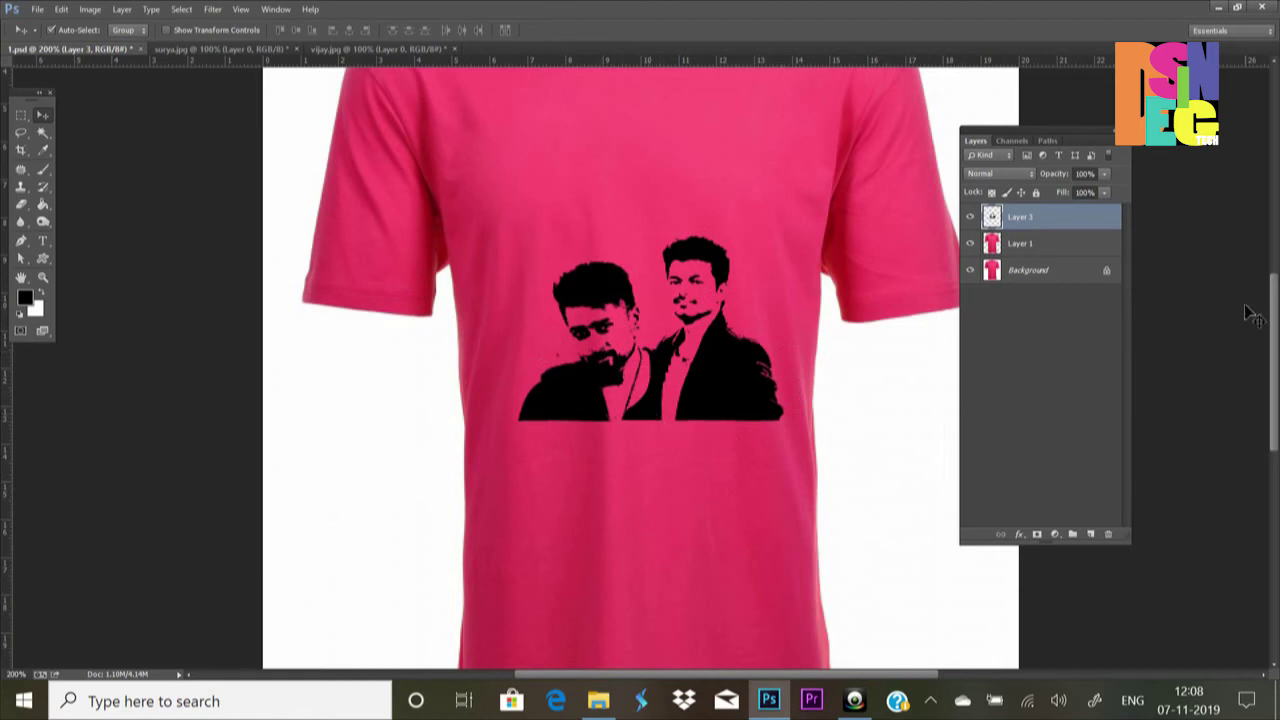
pyautogui.hotkey('ctrl', '-')
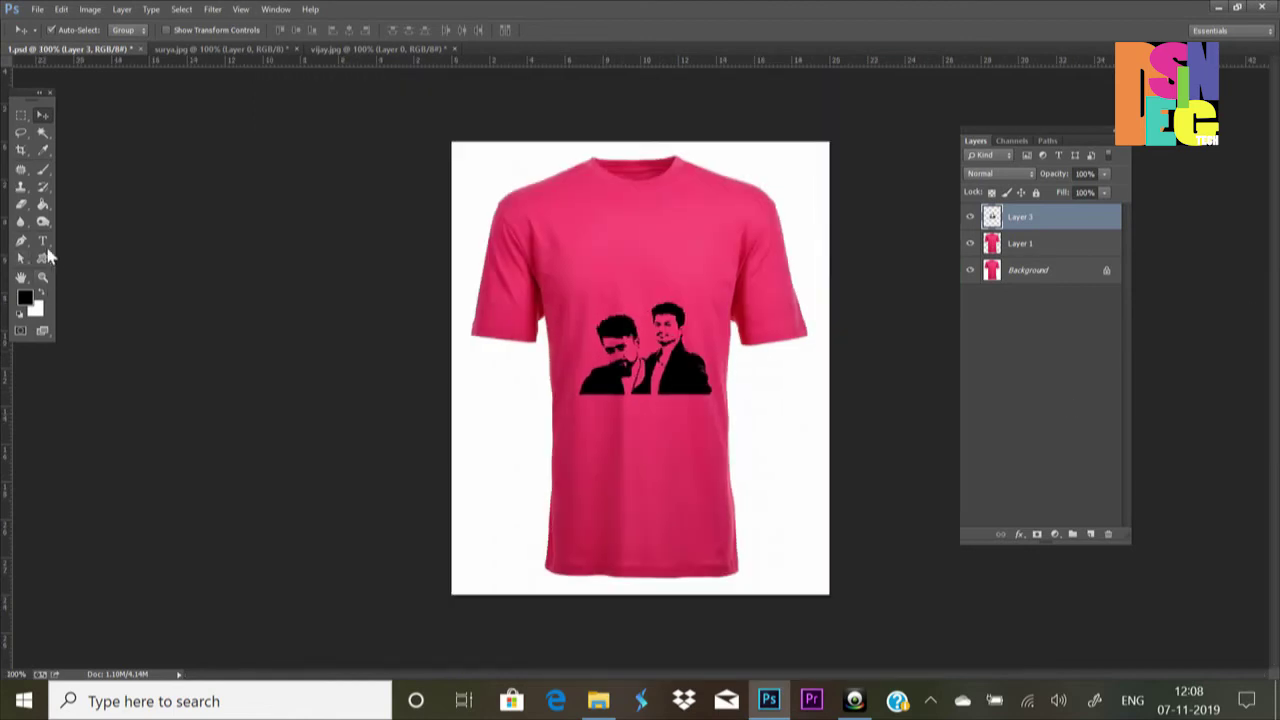
# Type the caption 'super stars' below the portraits.
pyautogui.click(43, 241)
pyautogui.click(541, 415)
pyautogui.write('super stars')
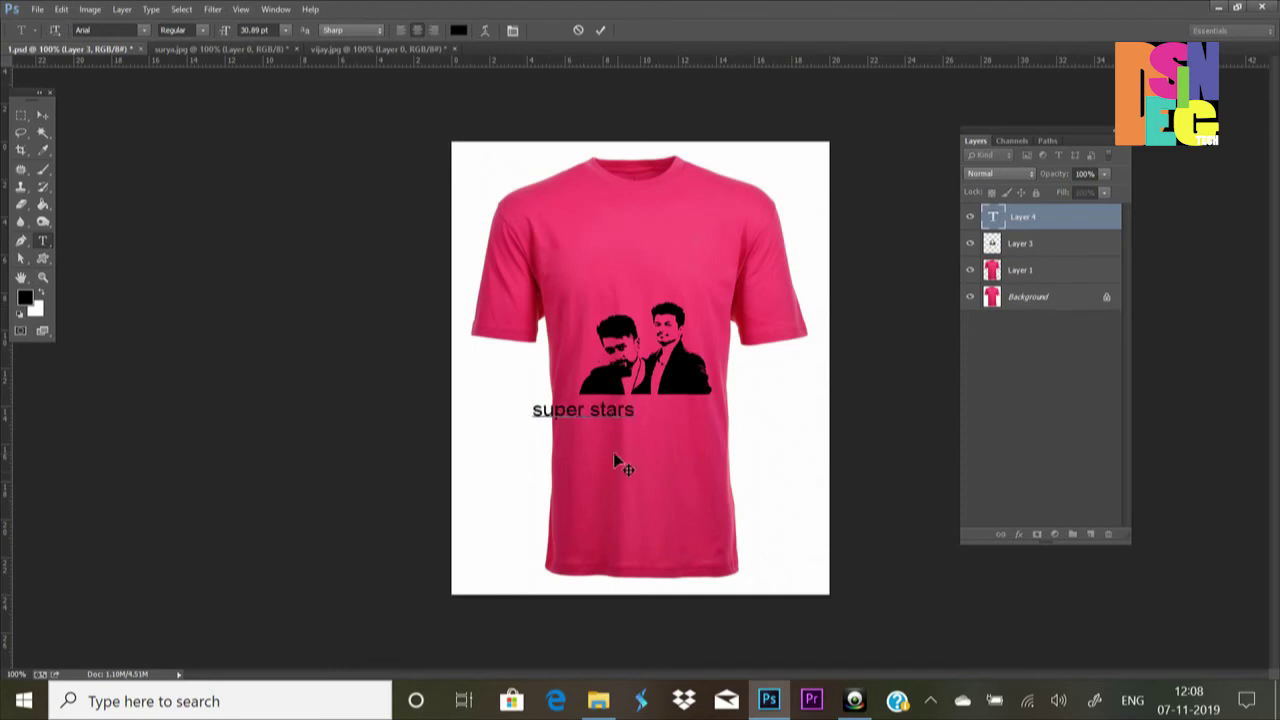
# Set the caption to 35.89 pt and switch it to a decorative display font.
pyautogui.moveTo(535, 412); pyautogui.dragTo(734, 409)
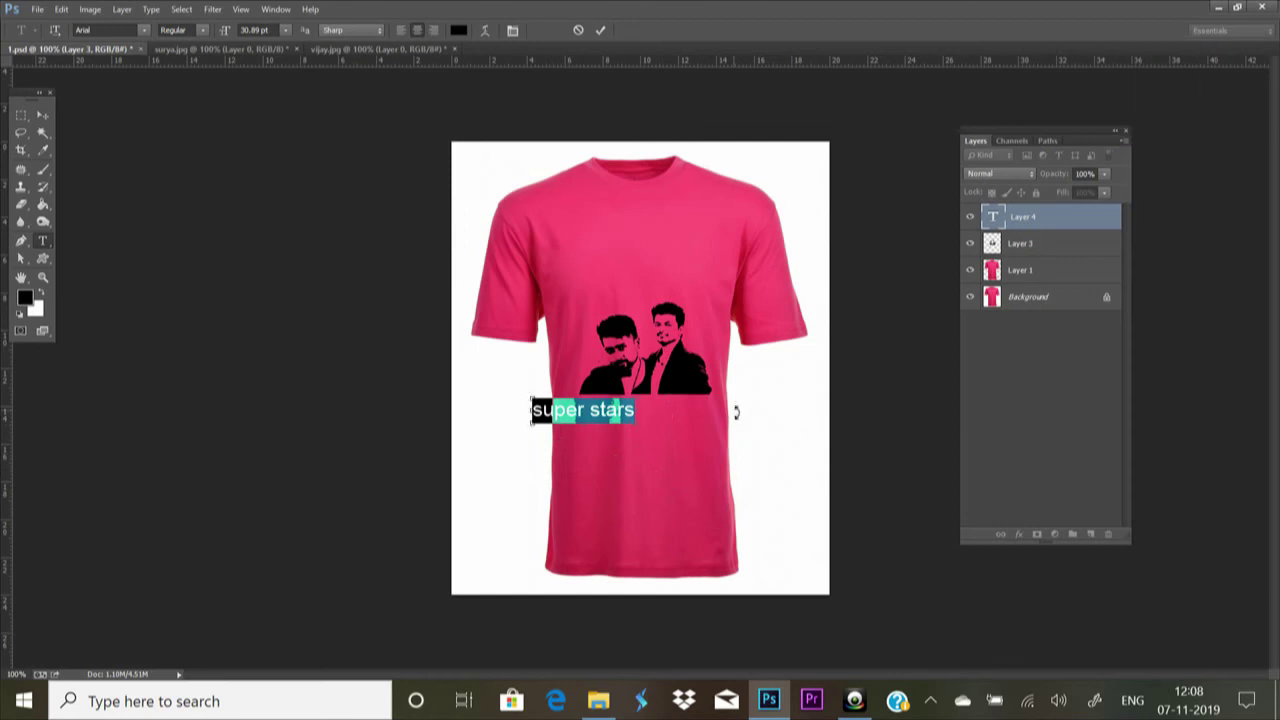
pyautogui.hotkey('ctrl', 'shift', '.')
pyautogui.hotkey('ctrl', 'shift', '.')
pyautogui.hotkey('ctrl', 'shift', '.')
pyautogui.hotkey('ctrl', 'shift', '.')
pyautogui.hotkey('ctrl', 'shift', '.')
pyautogui.hotkey('ctrl', 'shift', '.')
pyautogui.hotkey('ctrl', 'shift', '.')
pyautogui.hotkey('ctrl', 'shift', ',')
pyautogui.hotkey('ctrl', 'shift', ',')
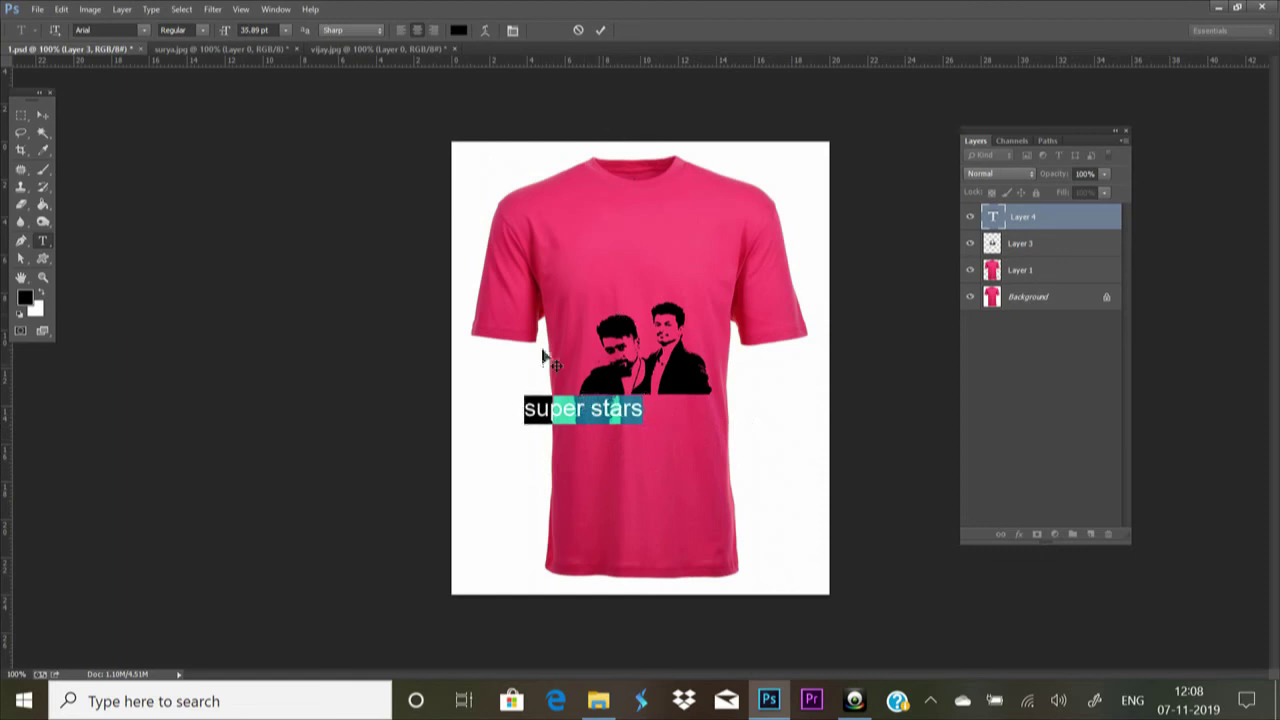
pyautogui.click(129, 29)
pyautogui.press('Down')
pyautogui.press('Down')
pyautogui.press('Down')
pyautogui.press('Down')
pyautogui.press('Down')
pyautogui.press('Down')
pyautogui.press('Down')
pyautogui.press('Down')
pyautogui.press('Down')
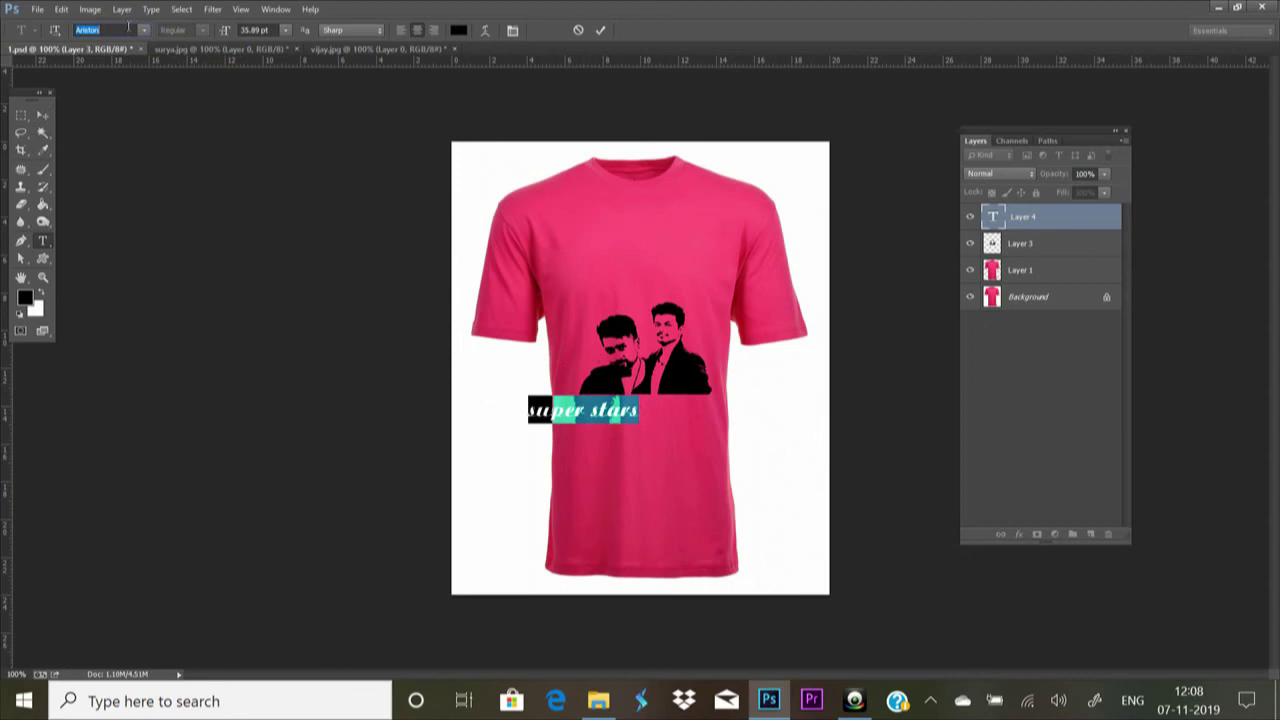
pyautogui.press('Down')
pyautogui.press('Down')
pyautogui.press('Down')
pyautogui.press('Down')
pyautogui.press('Down')
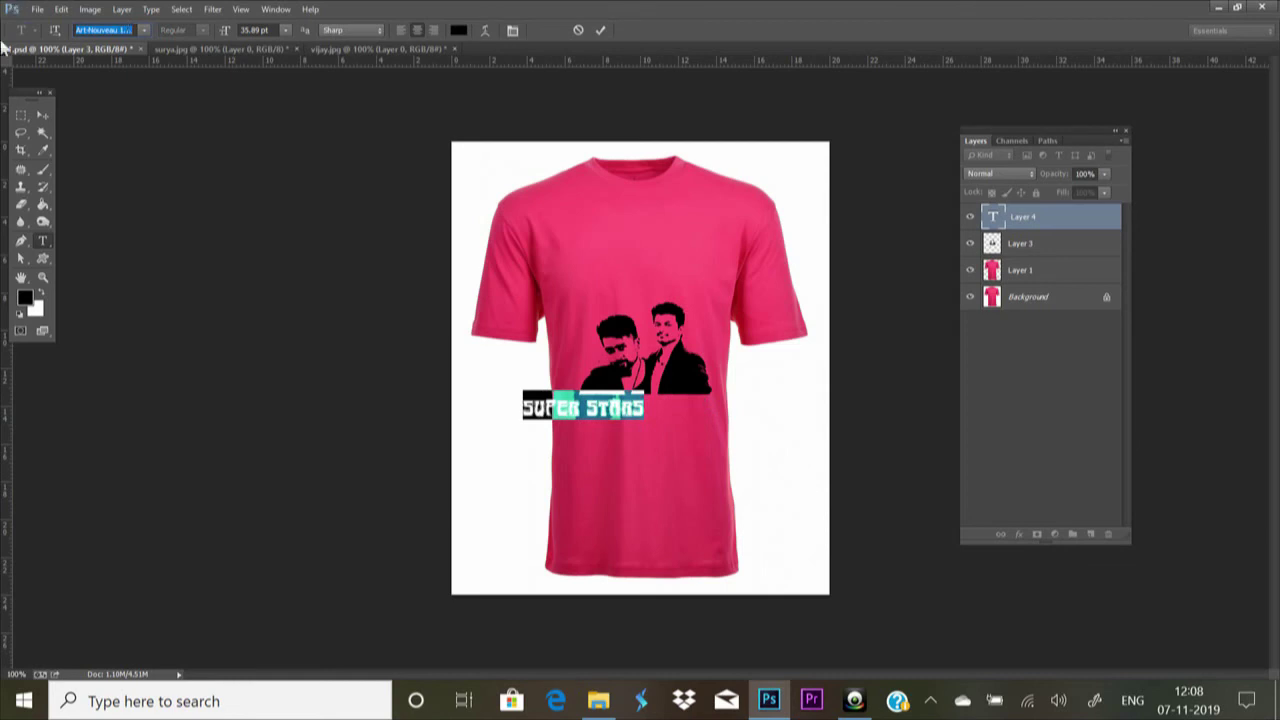
# Move the caption up and to the right.
pyautogui.click(43, 115)
pyautogui.moveTo(613, 431); pyautogui.dragTo(660, 402)
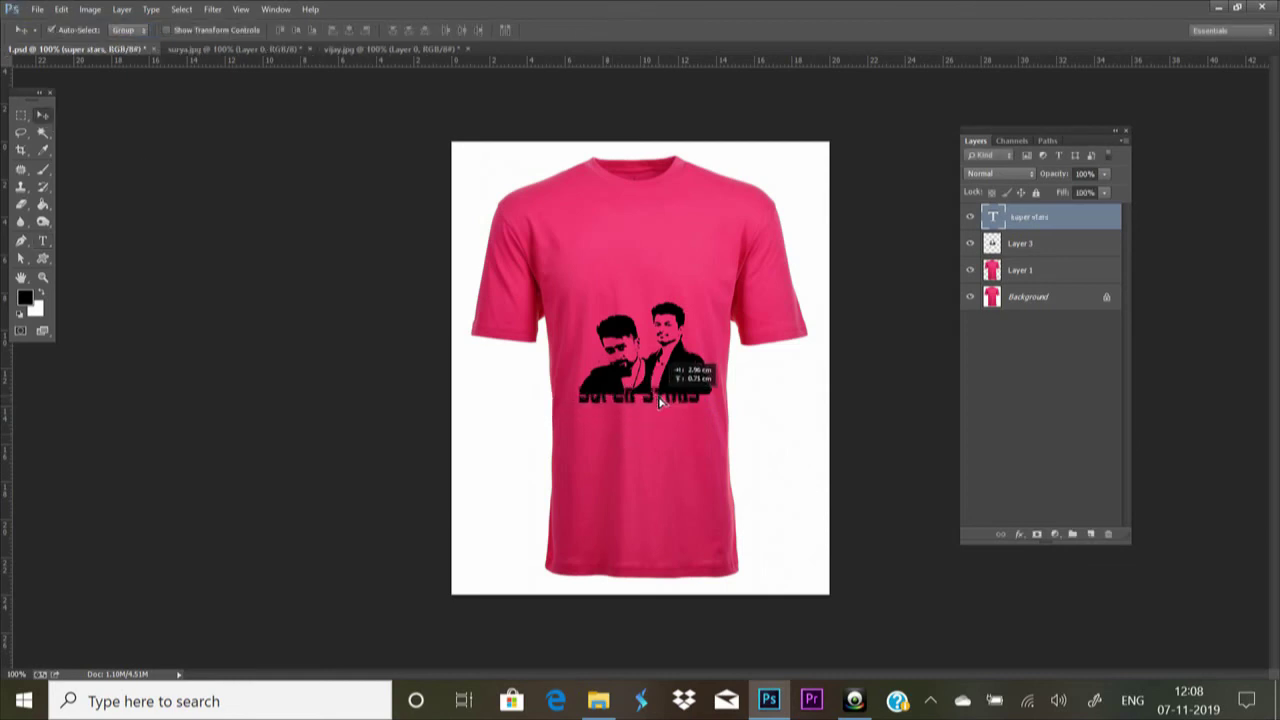
pyautogui.doubleClick(1003, 228)
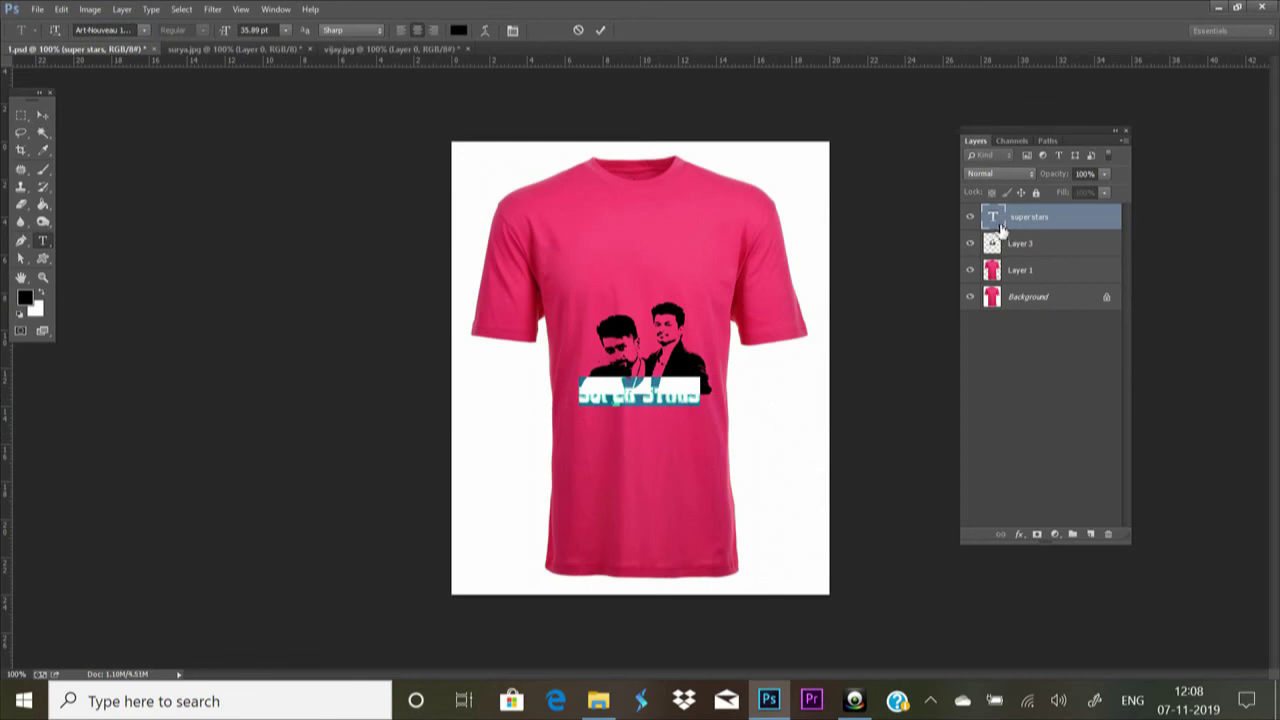
pyautogui.click(995, 222)
# Try white as the caption's text colour.
pyautogui.doubleClick(995, 222)
pyautogui.click(459, 30)
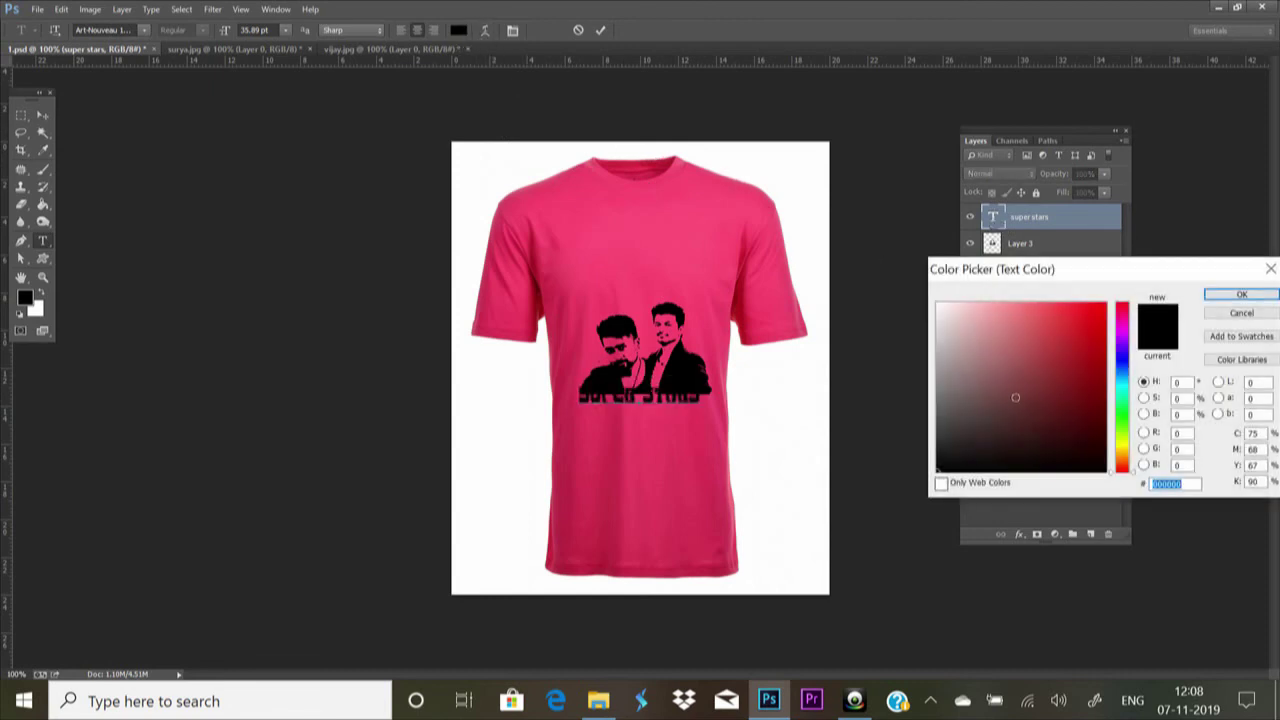
pyautogui.moveTo(992, 382); pyautogui.dragTo(938, 303)
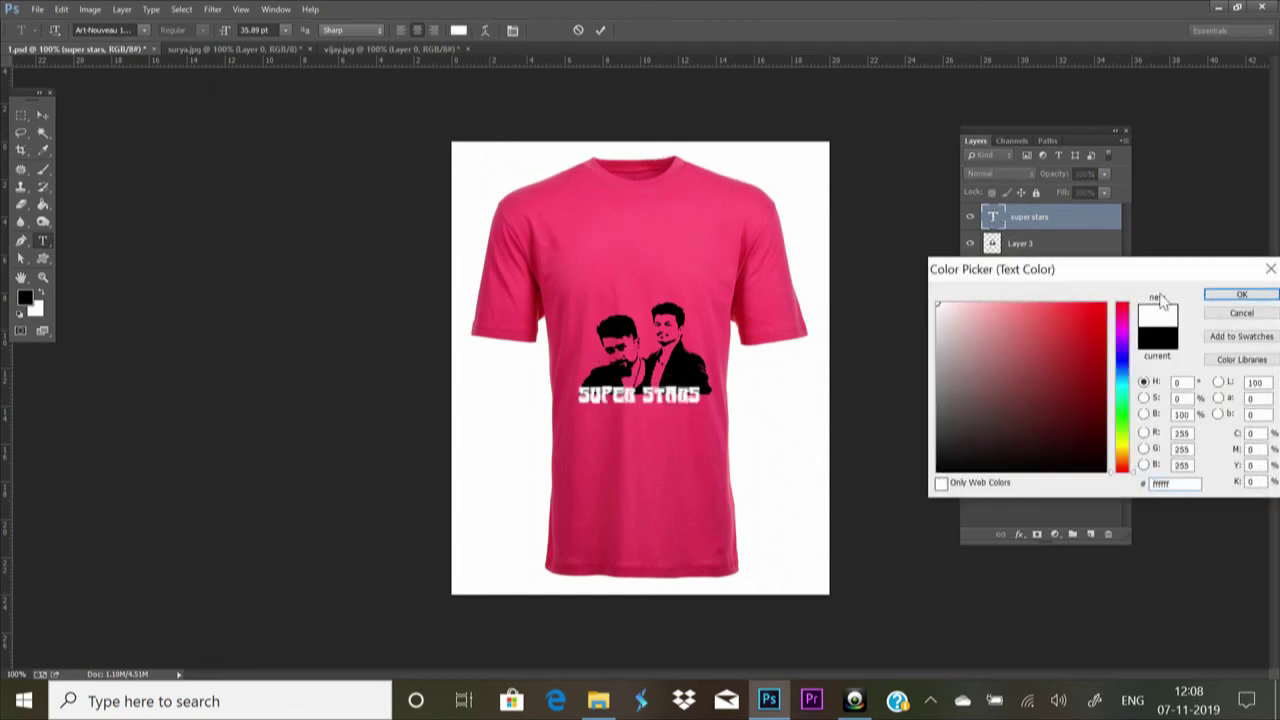
pyautogui.click(1241, 294)
pyautogui.click(40, 117)
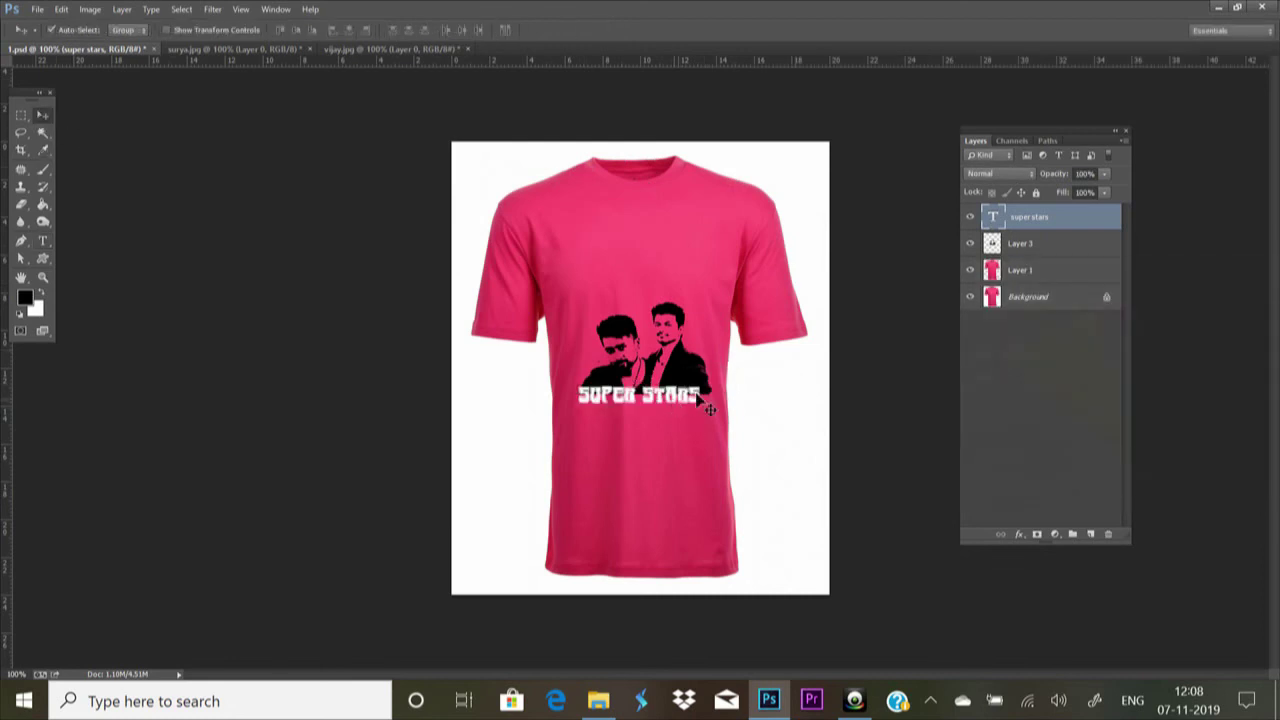
# Change the caption's text colour to black (000000).
pyautogui.doubleClick(992, 216)
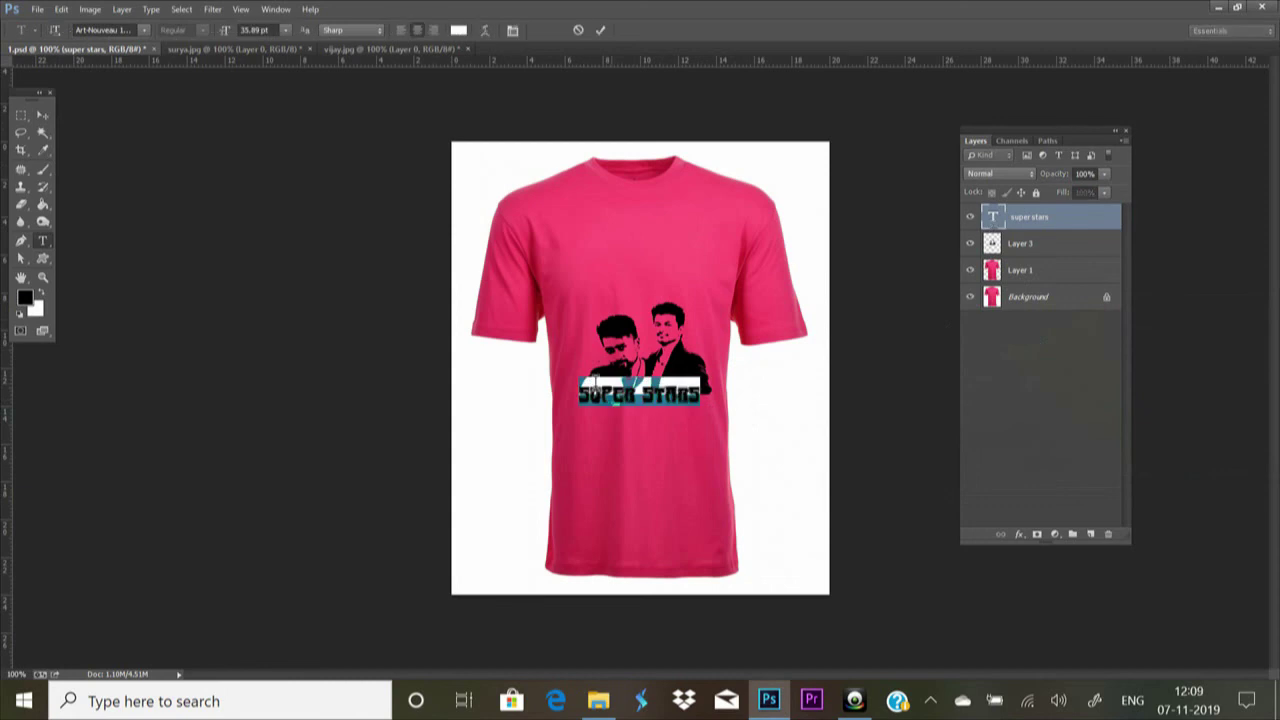
pyautogui.click(459, 30)
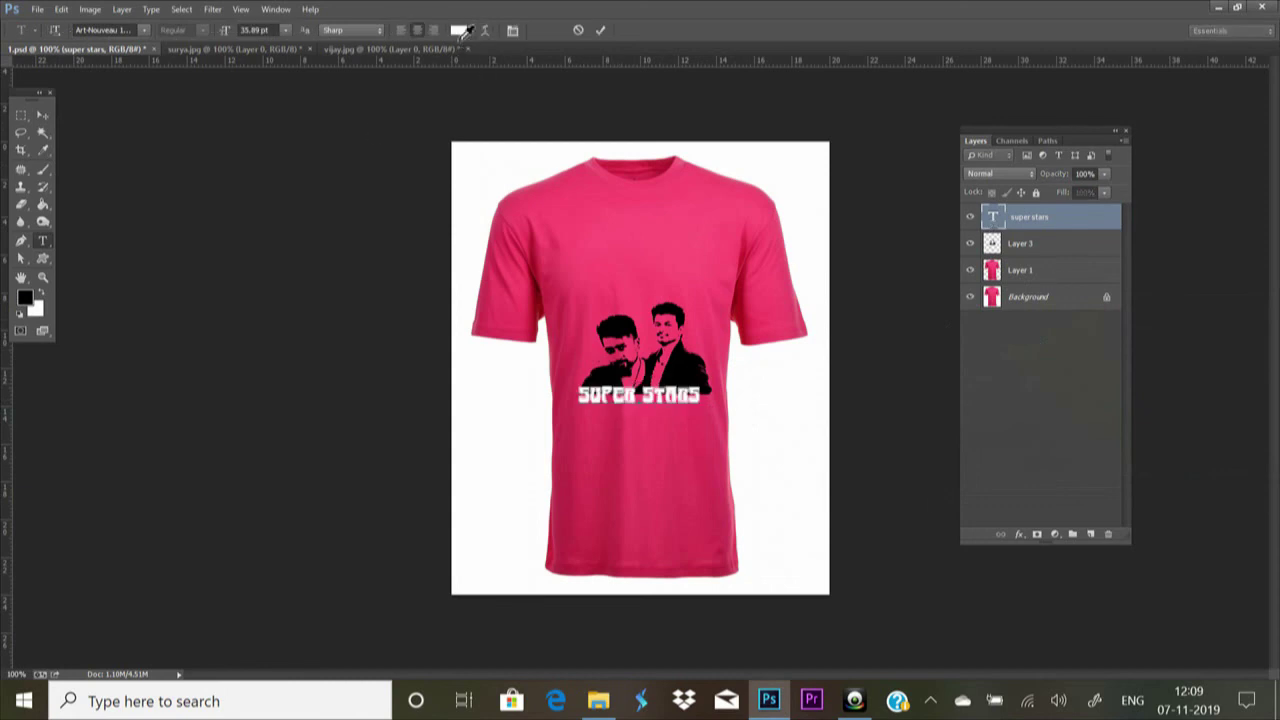
pyautogui.click(976, 416)
pyautogui.write('000000')
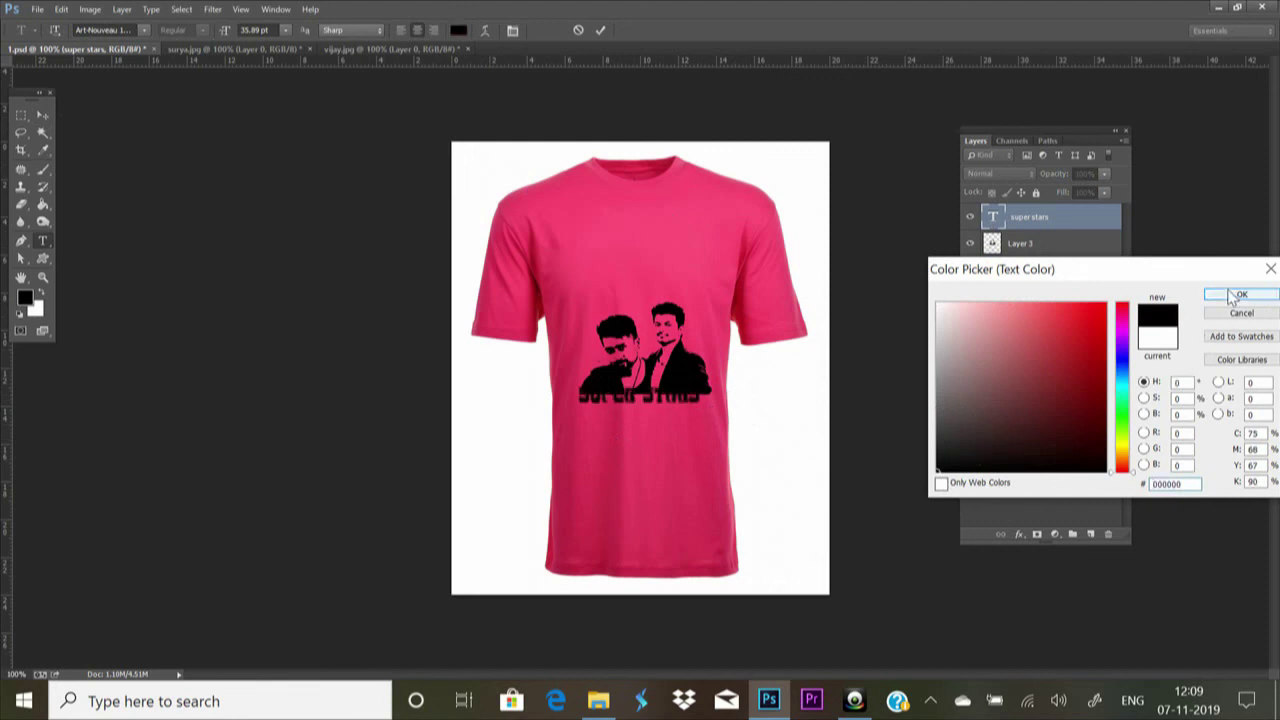
pyautogui.click(1237, 295)
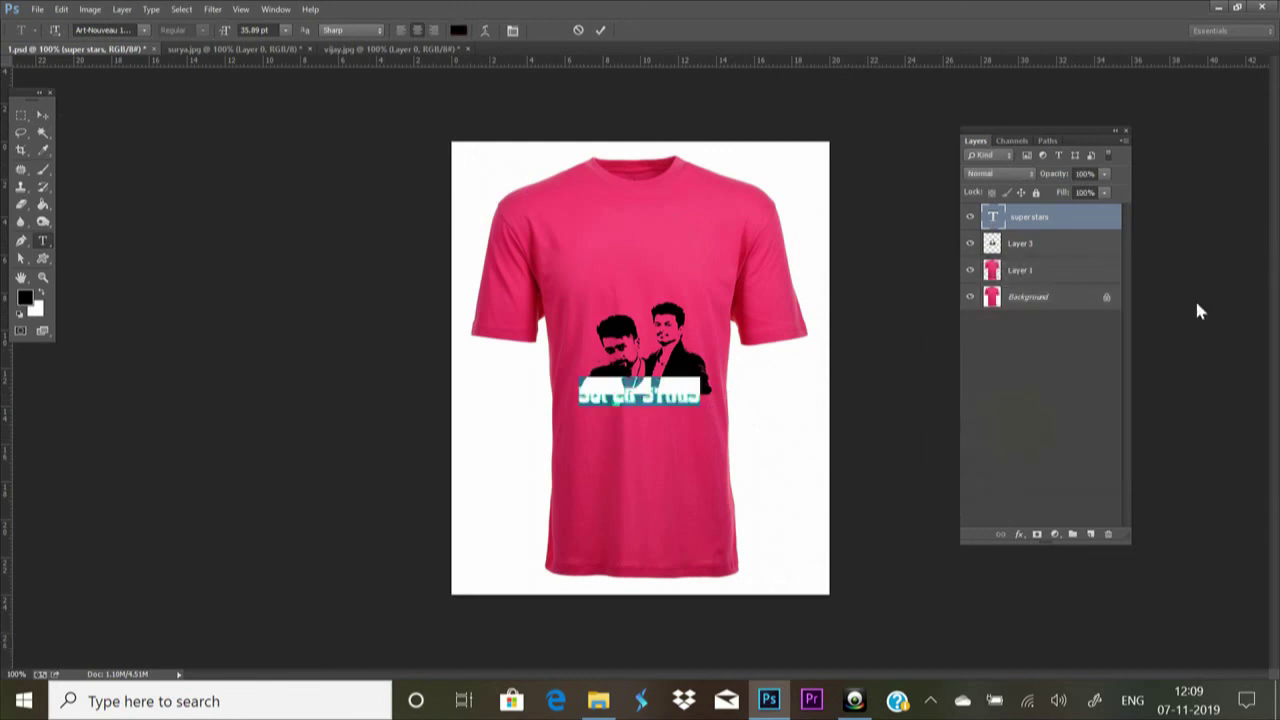
pyautogui.click(1098, 228)
# Add an outside Stroke to the caption using pink sampled from the shirt.
pyautogui.press('v')
pyautogui.doubleClick(1098, 228)
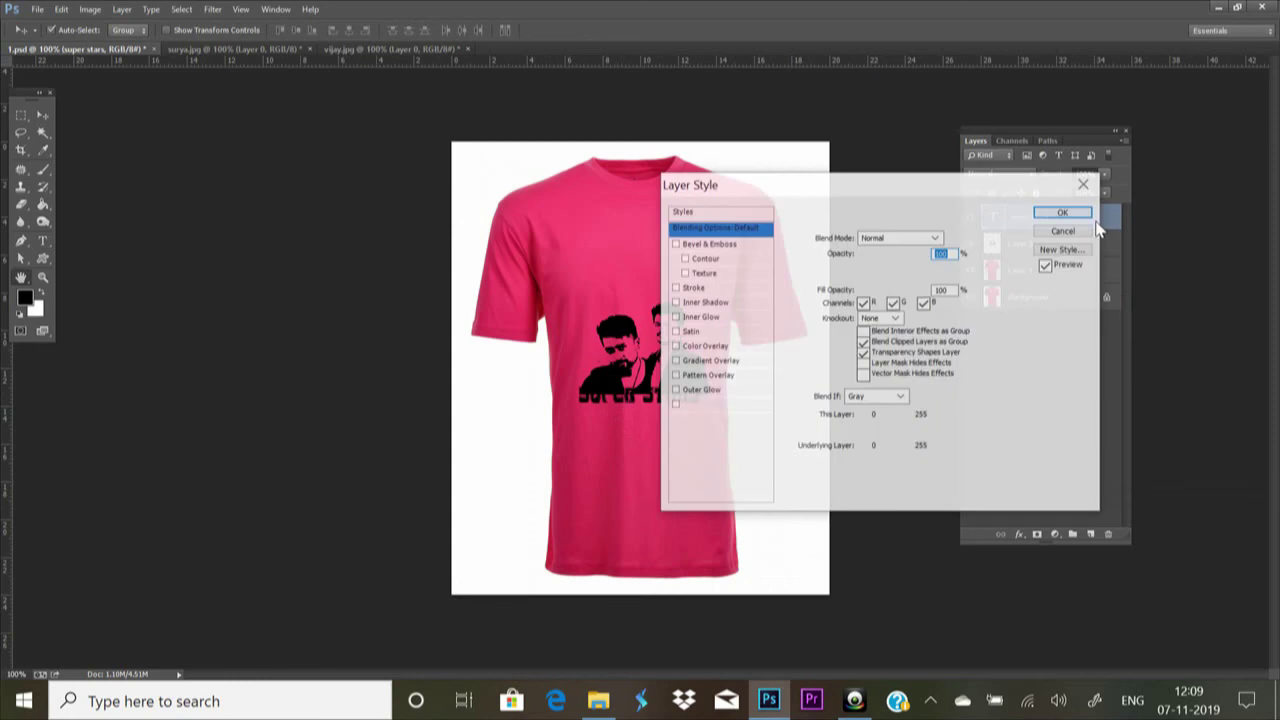
pyautogui.moveTo(786, 190); pyautogui.dragTo(897, 190)
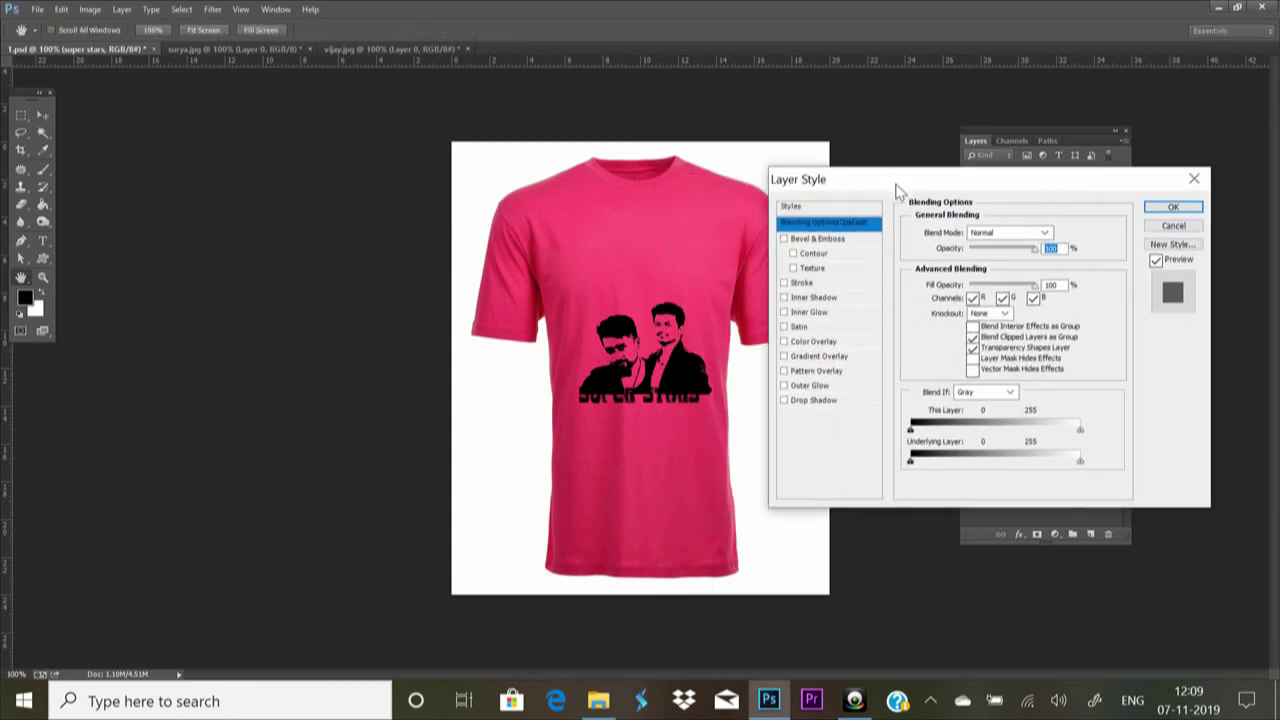
pyautogui.click(856, 284)
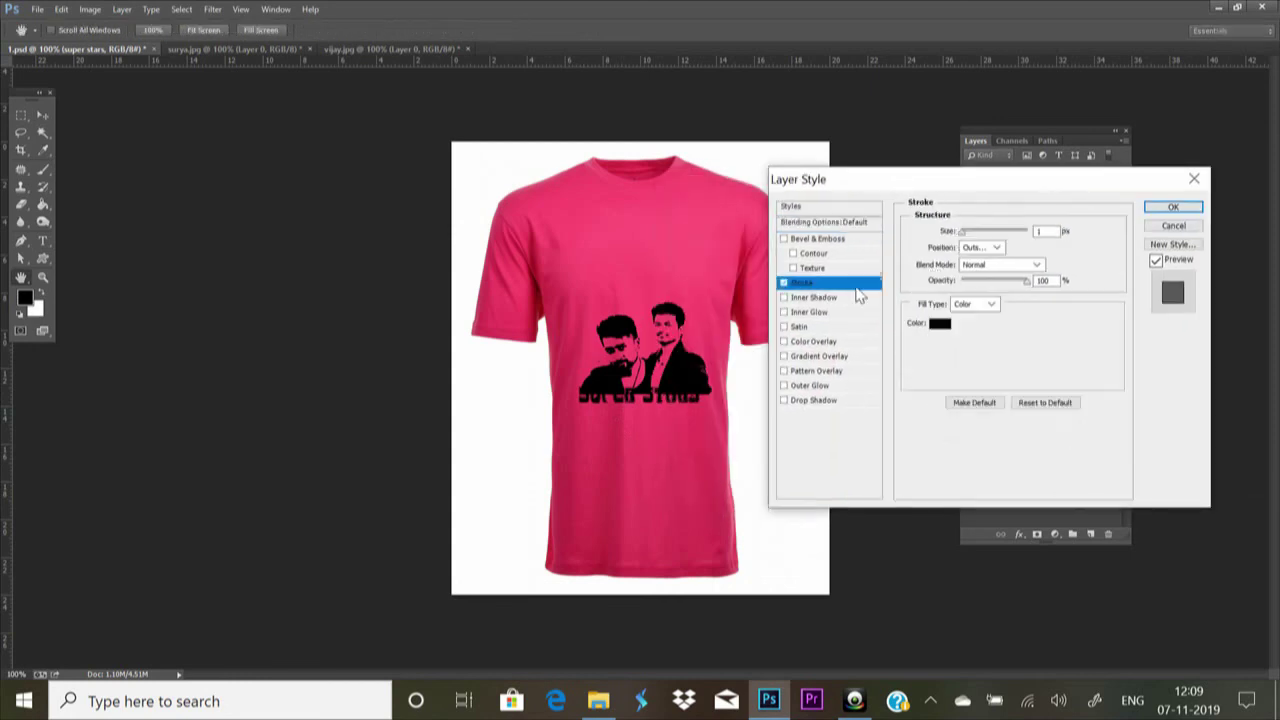
pyautogui.click(940, 323)
pyautogui.click(727, 233)
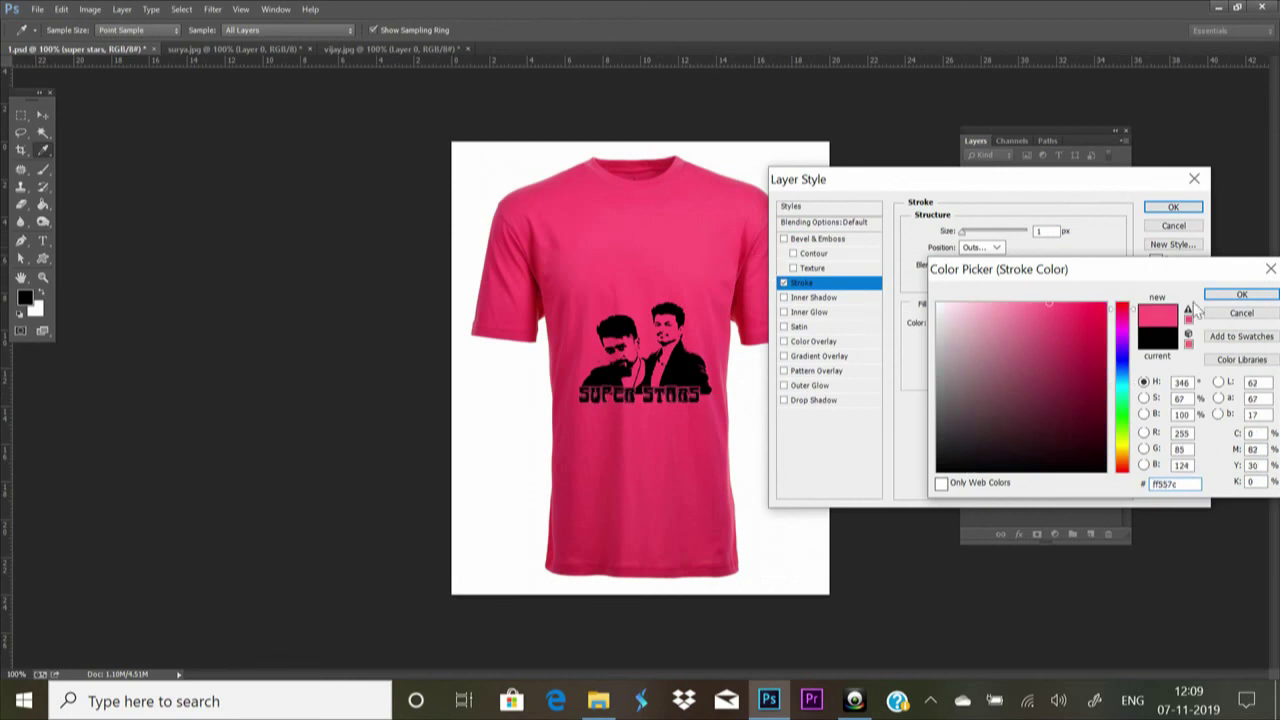
pyautogui.click(1240, 295)
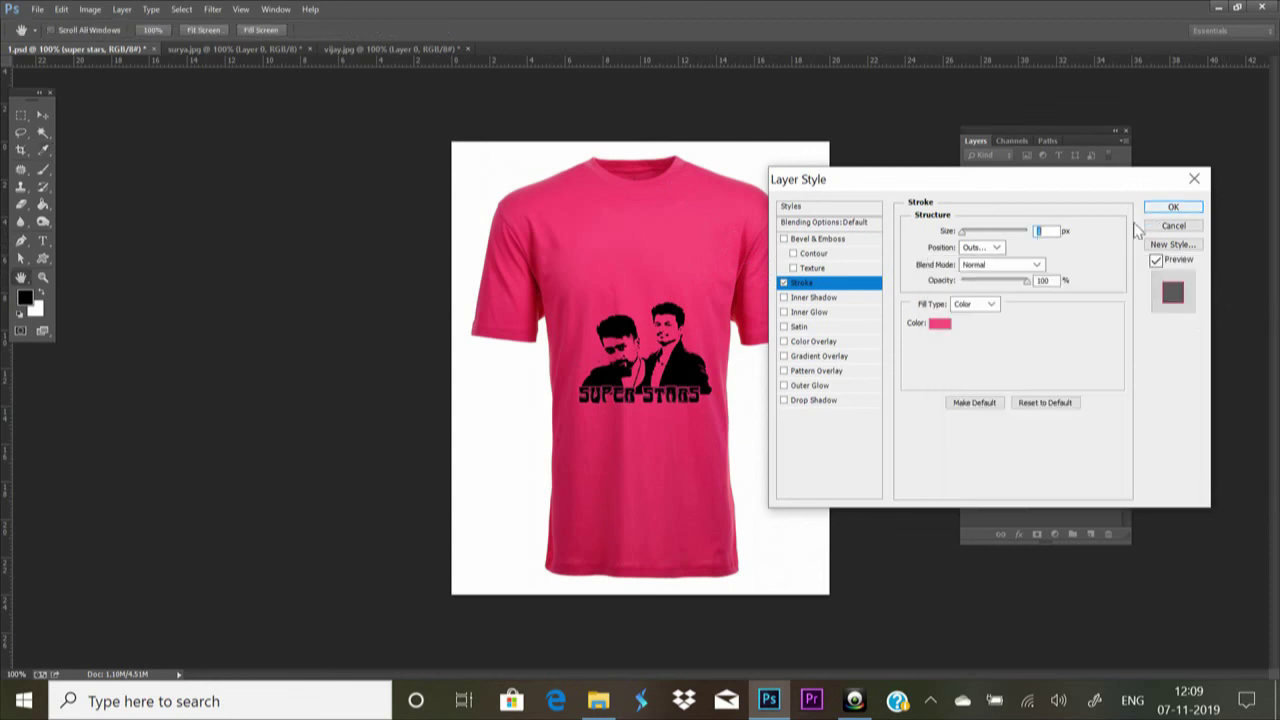
pyautogui.moveTo(964, 234); pyautogui.dragTo(966, 234)
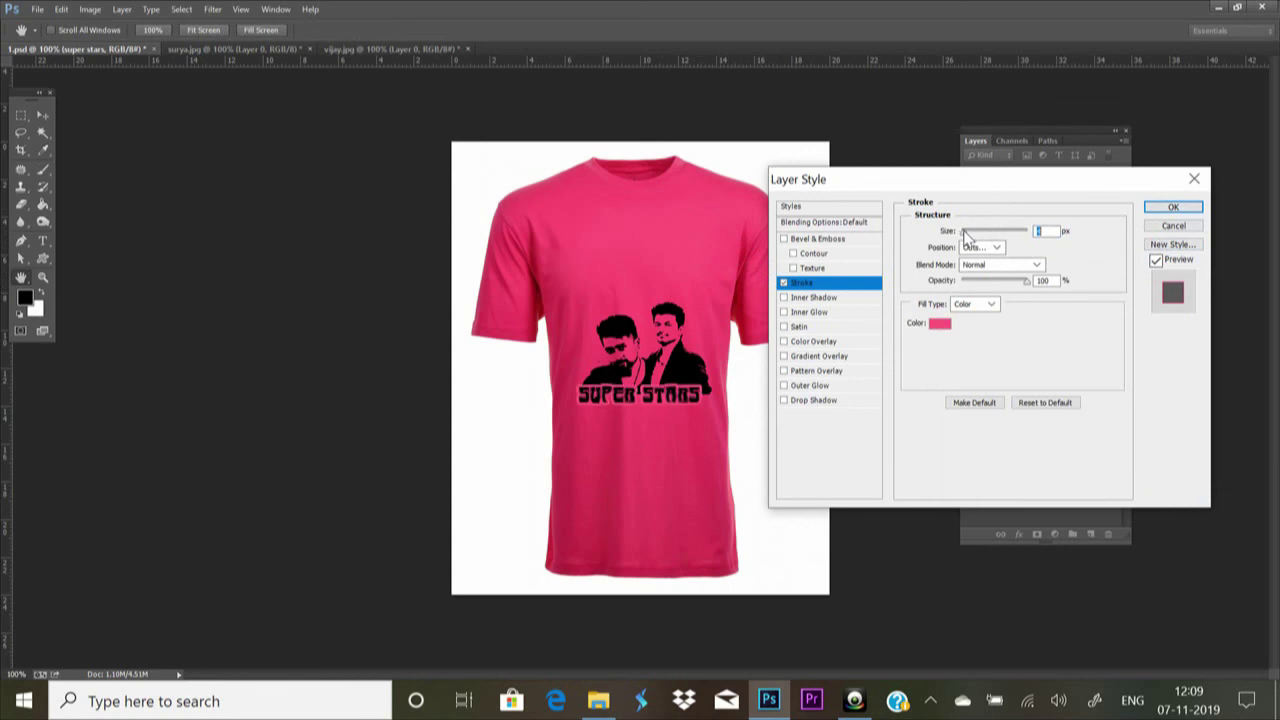
pyautogui.click(1165, 207)
# Nudge the SUPER STARS caption slightly to the right.
pyautogui.rightClick(712, 418)
pyautogui.click(725, 410)
pyautogui.moveTo(690, 398); pyautogui.dragTo(697, 398)
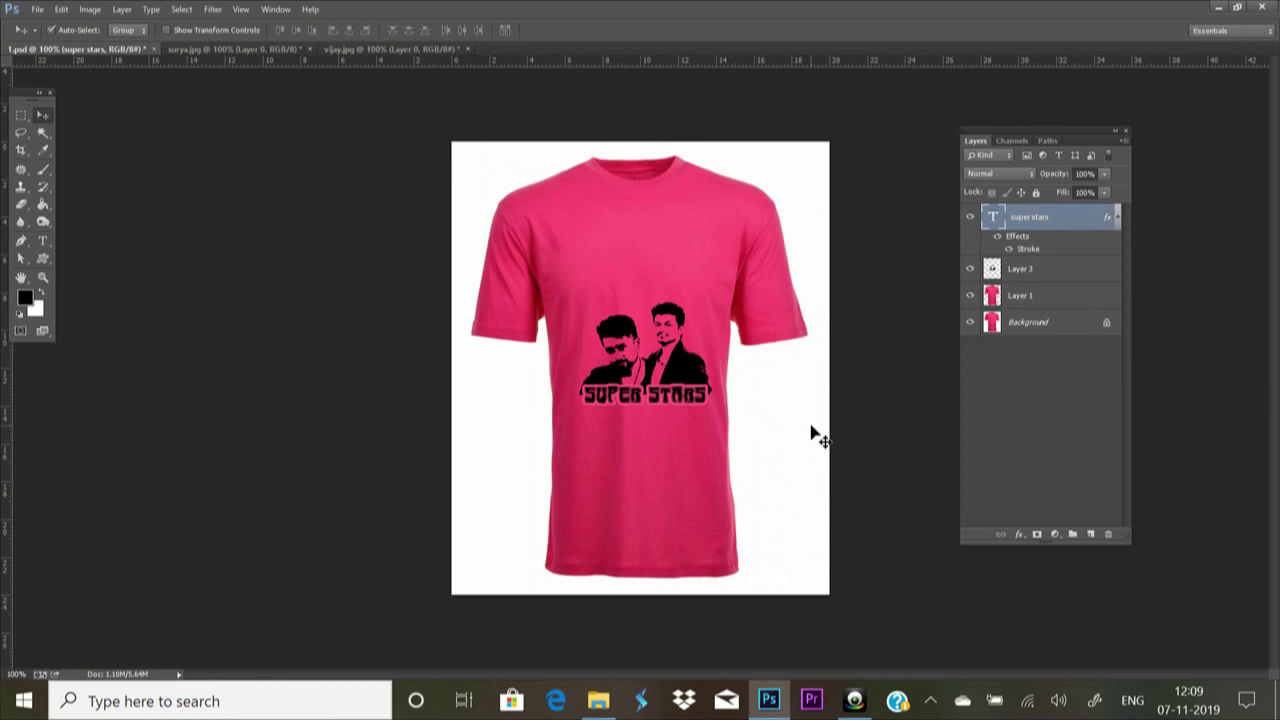
# Start a Save As with JPEG chosen as the file format.
pyautogui.hotkey('ctrl', '+')
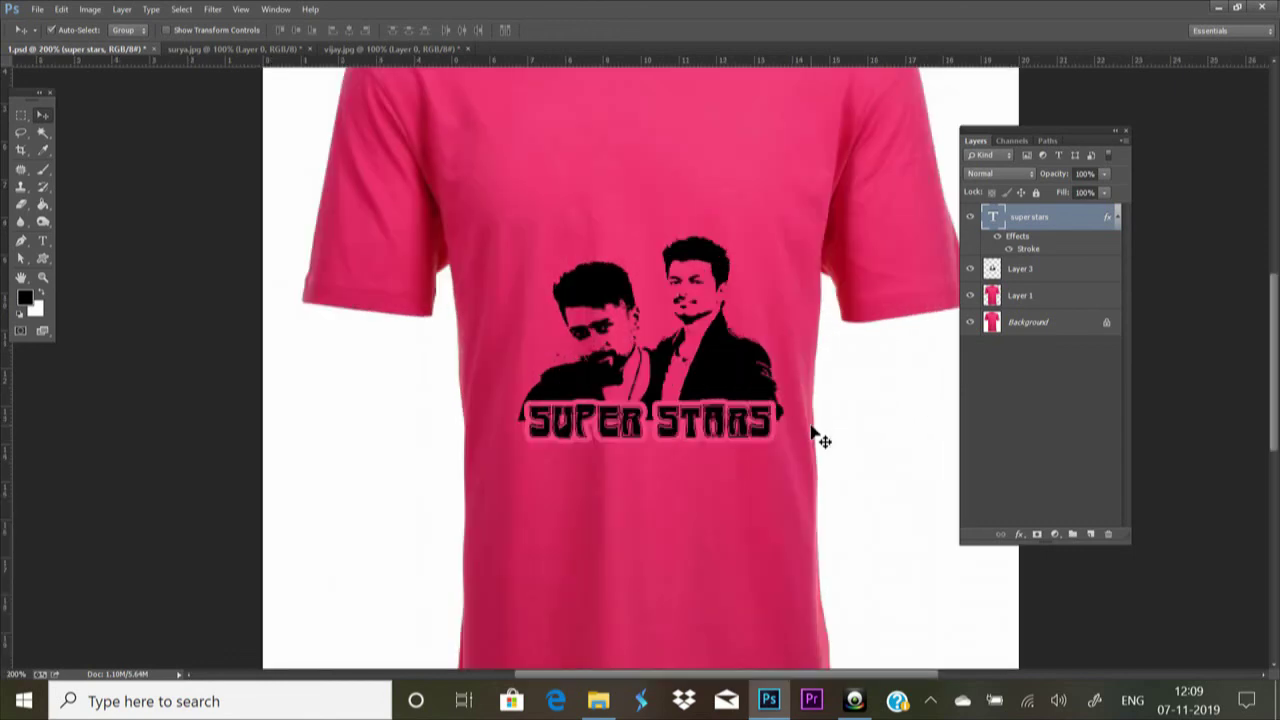
pyautogui.hotkey('ctrl', '-')
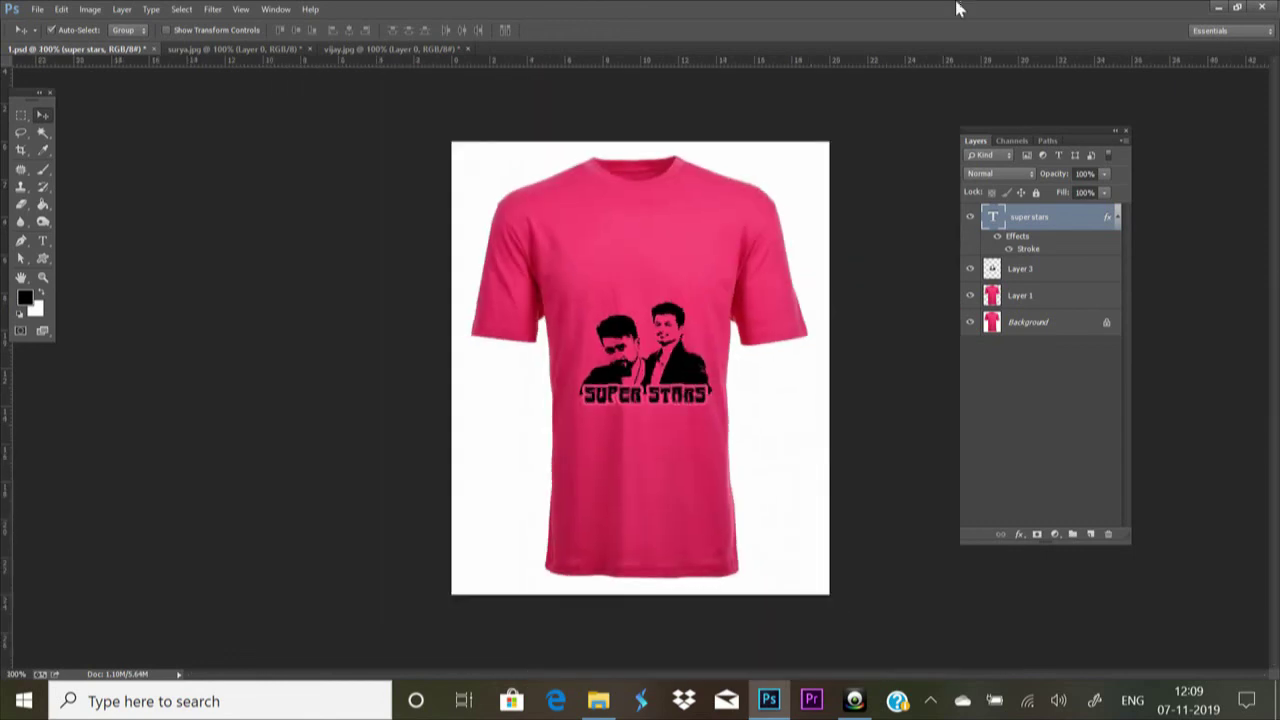
pyautogui.click(37, 10)
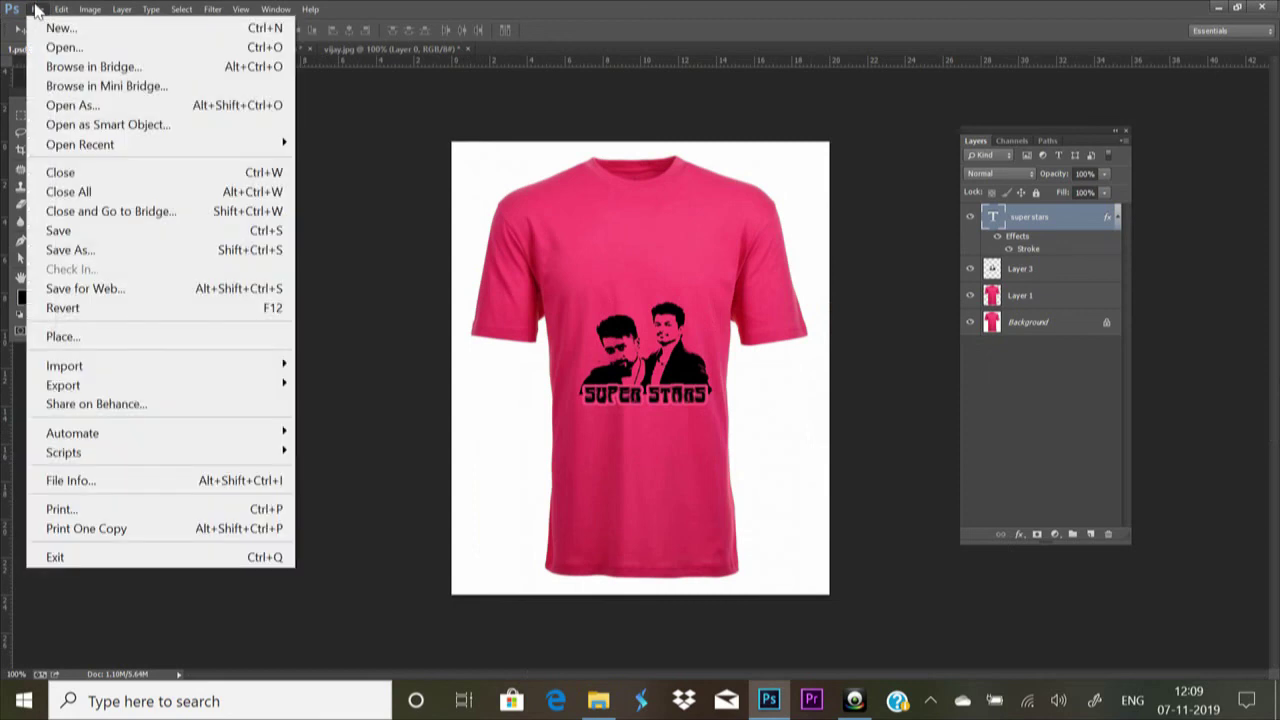
pyautogui.click(86, 256)
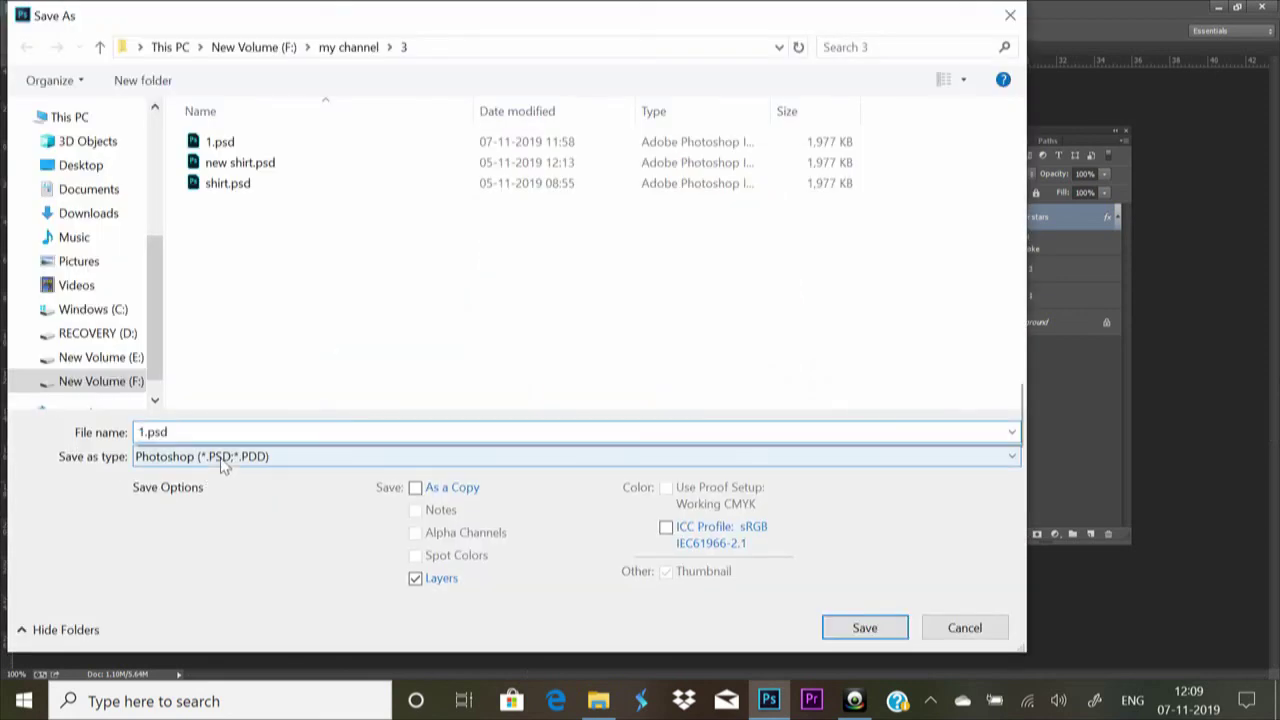
pyautogui.click(300, 456)
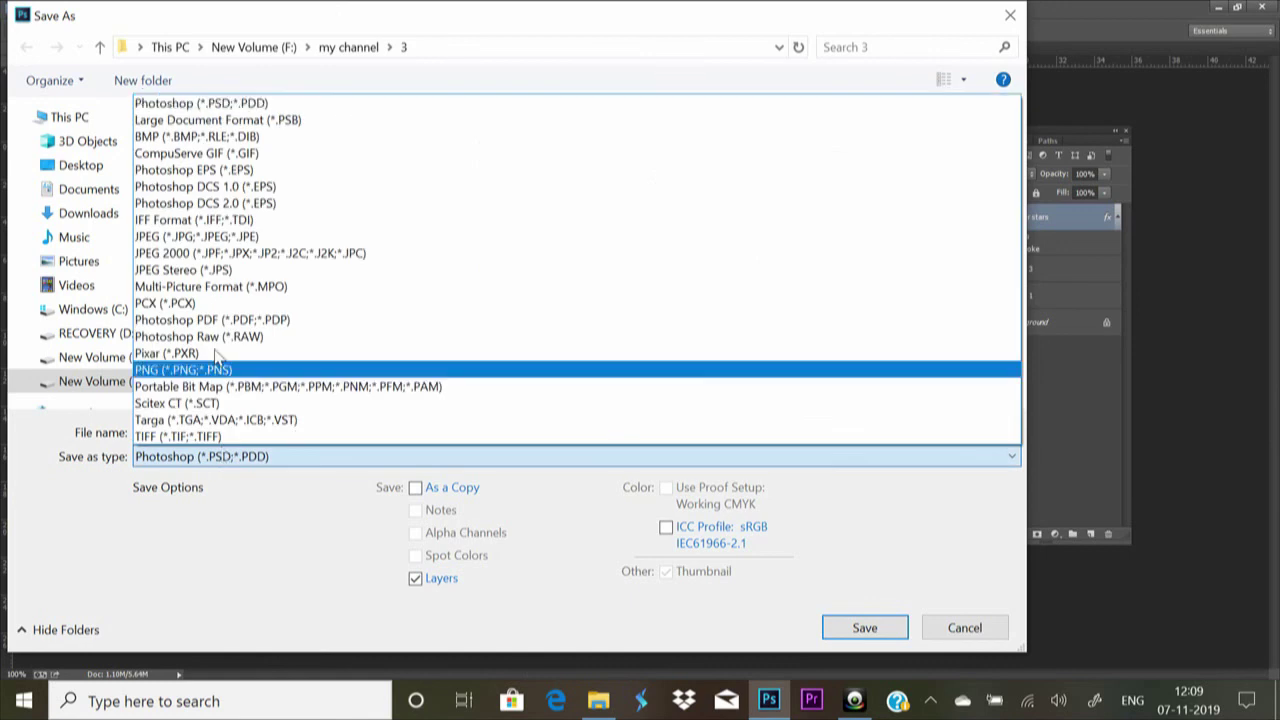
pyautogui.click(200, 236)
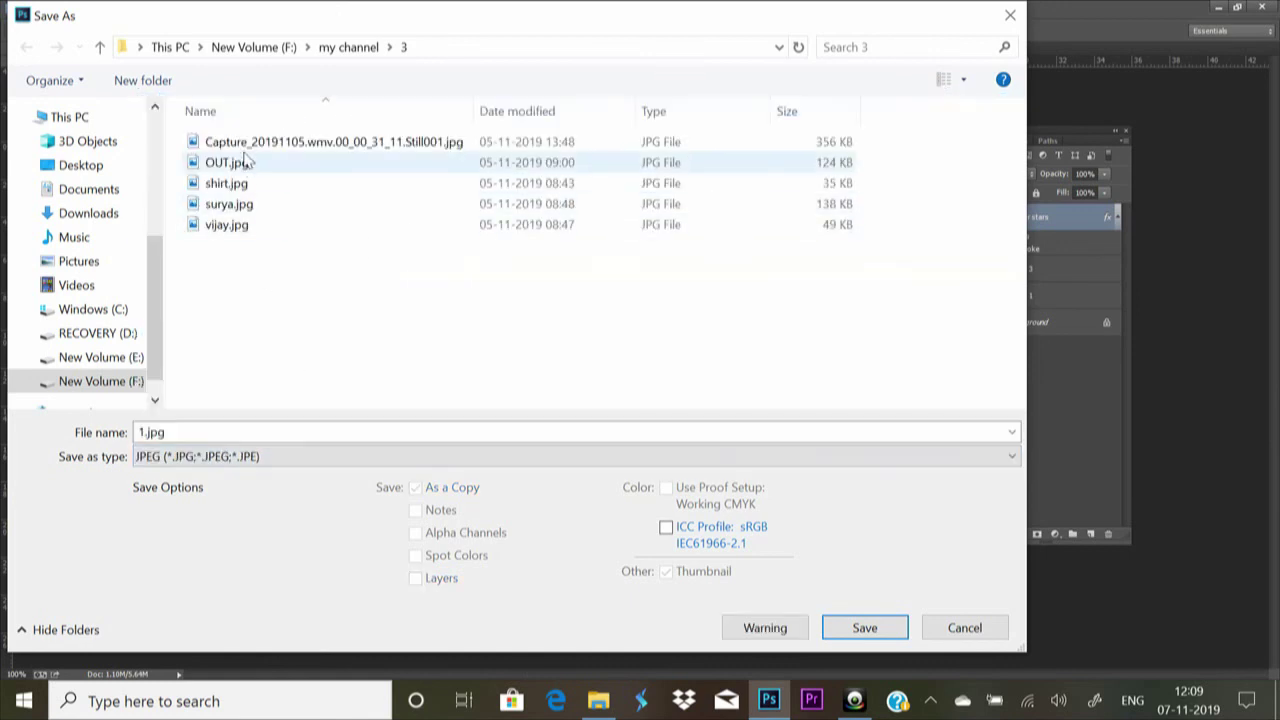
# Name the file out1 and save it at Maximum JPEG quality.
pyautogui.click(191, 431)
pyautogui.doubleClick(191, 431)
pyautogui.click(200, 431)
pyautogui.doubleClick(200, 431)
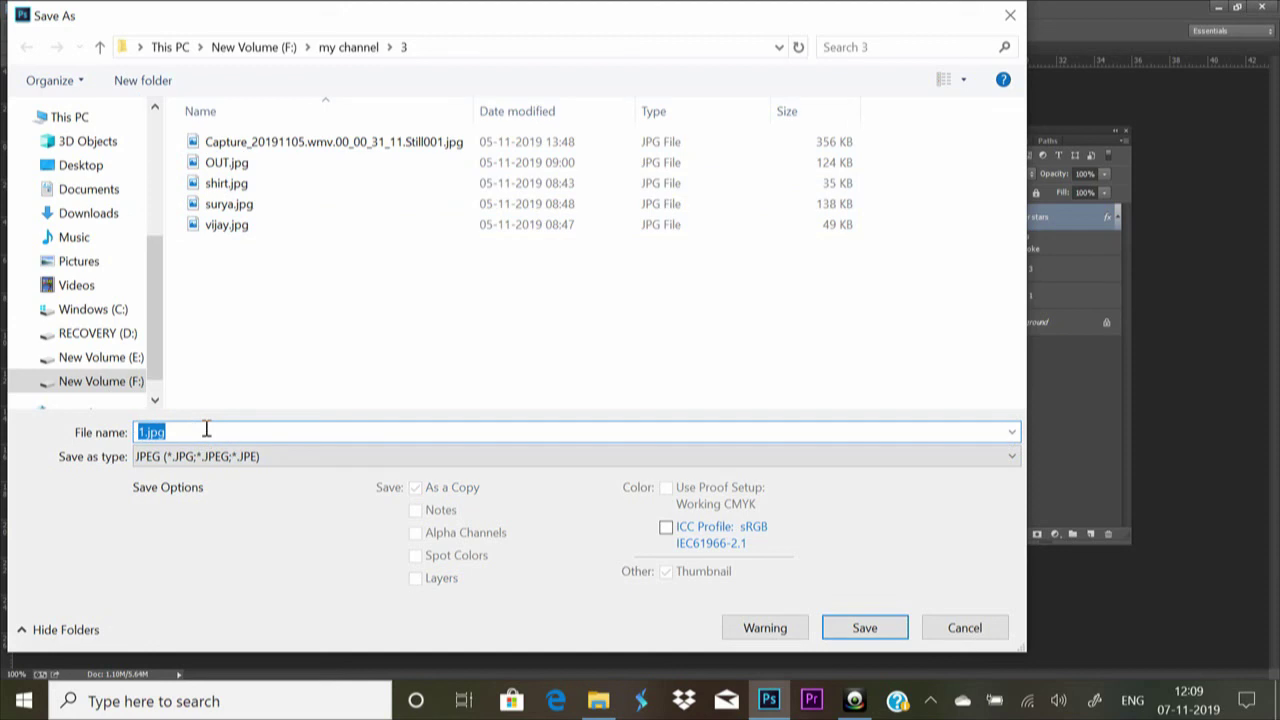
pyautogui.write('out')
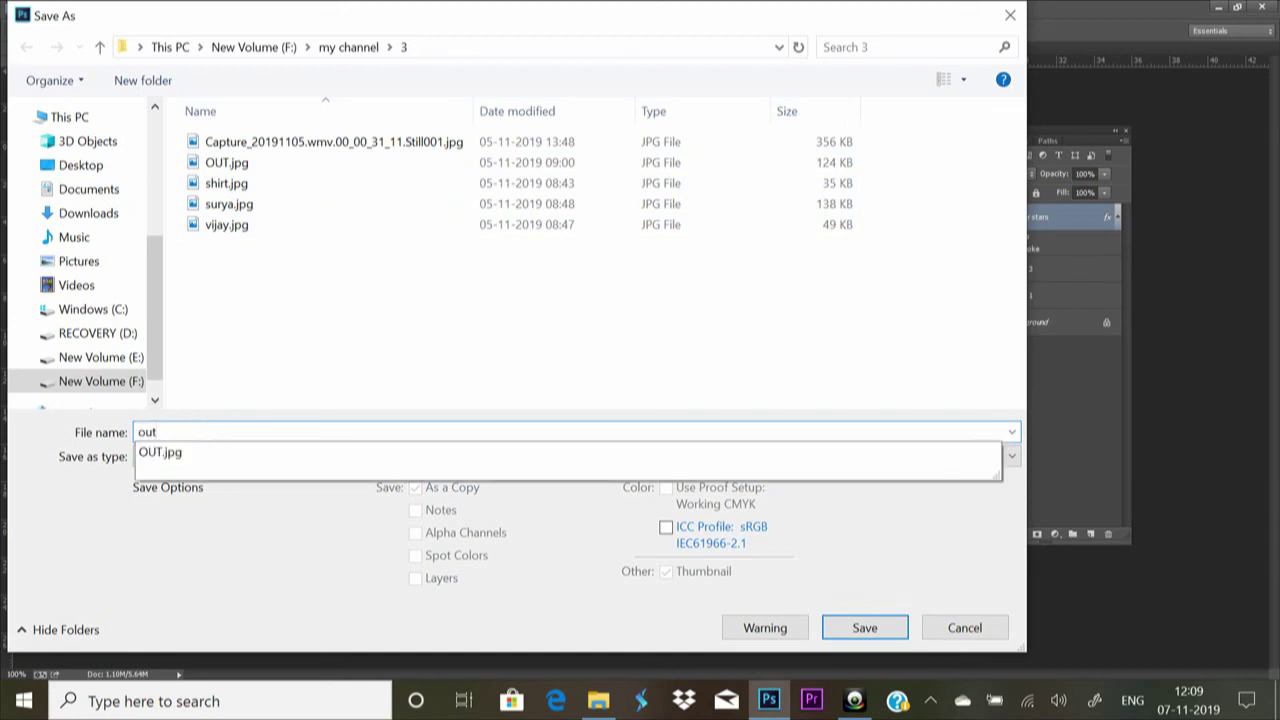
pyautogui.write('1')
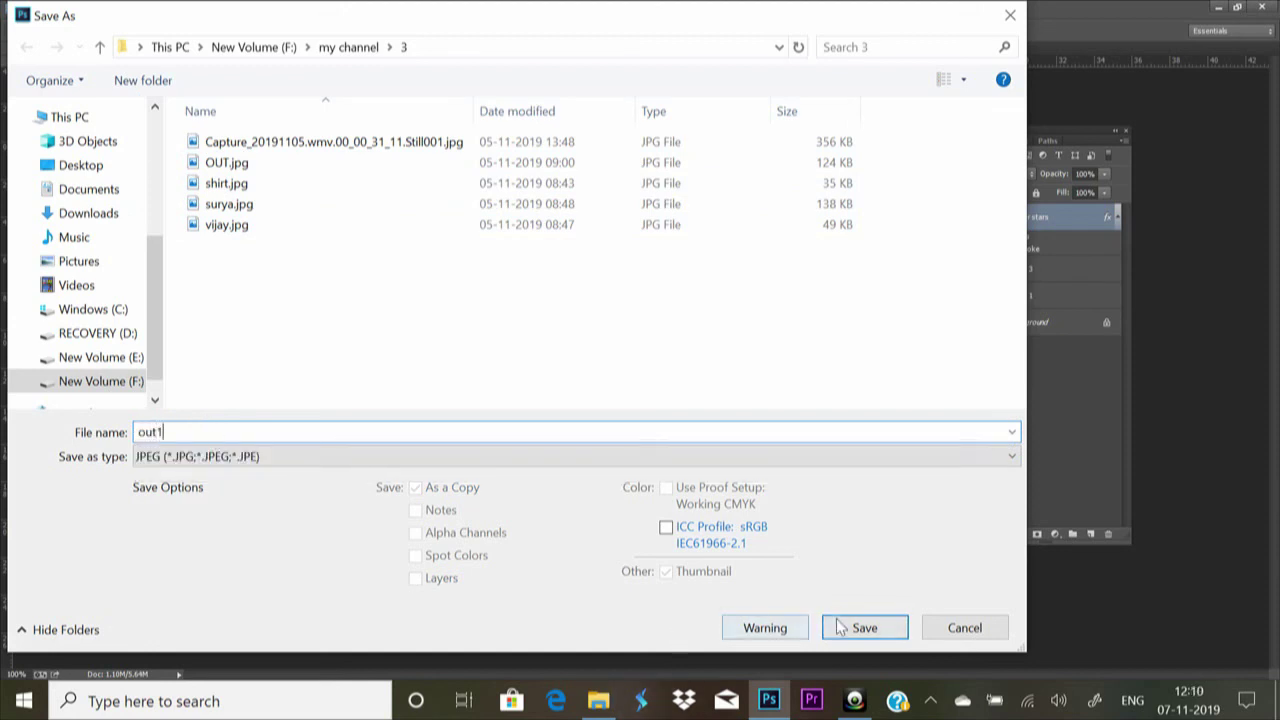
pyautogui.click(845, 628)
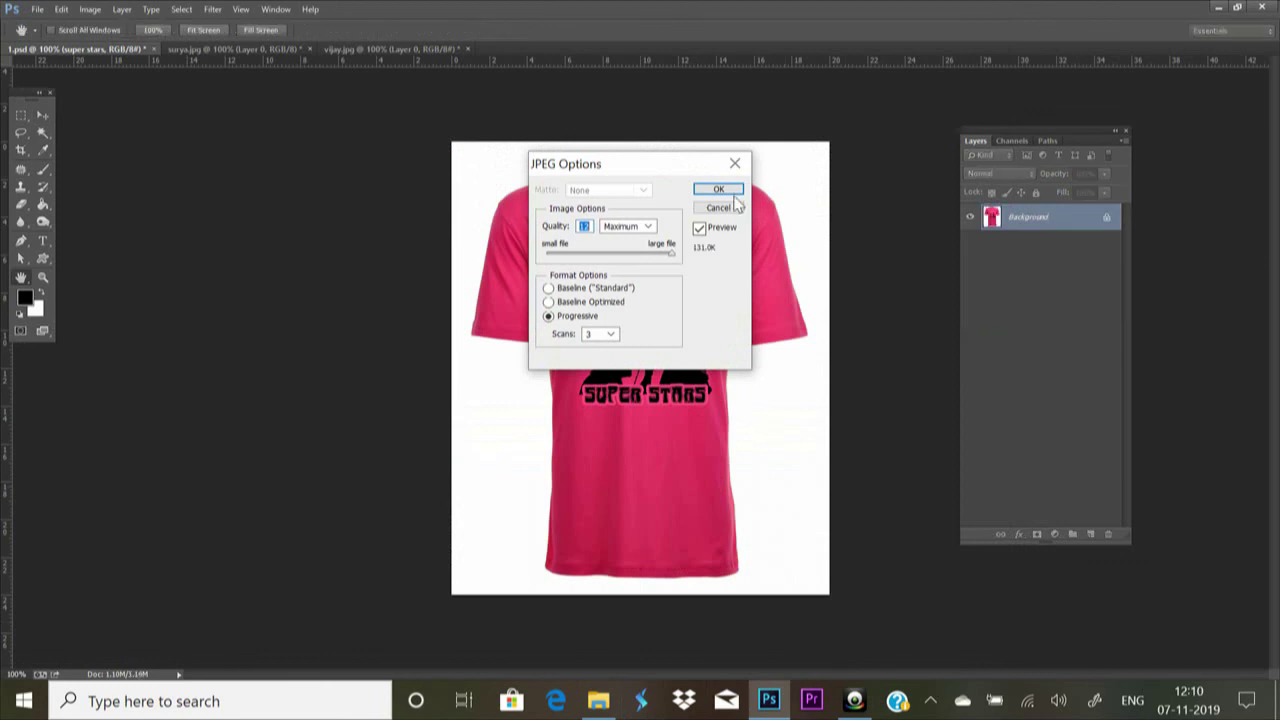
pyautogui.click(733, 193)
pyautogui.hotkey('ctrl', '+')
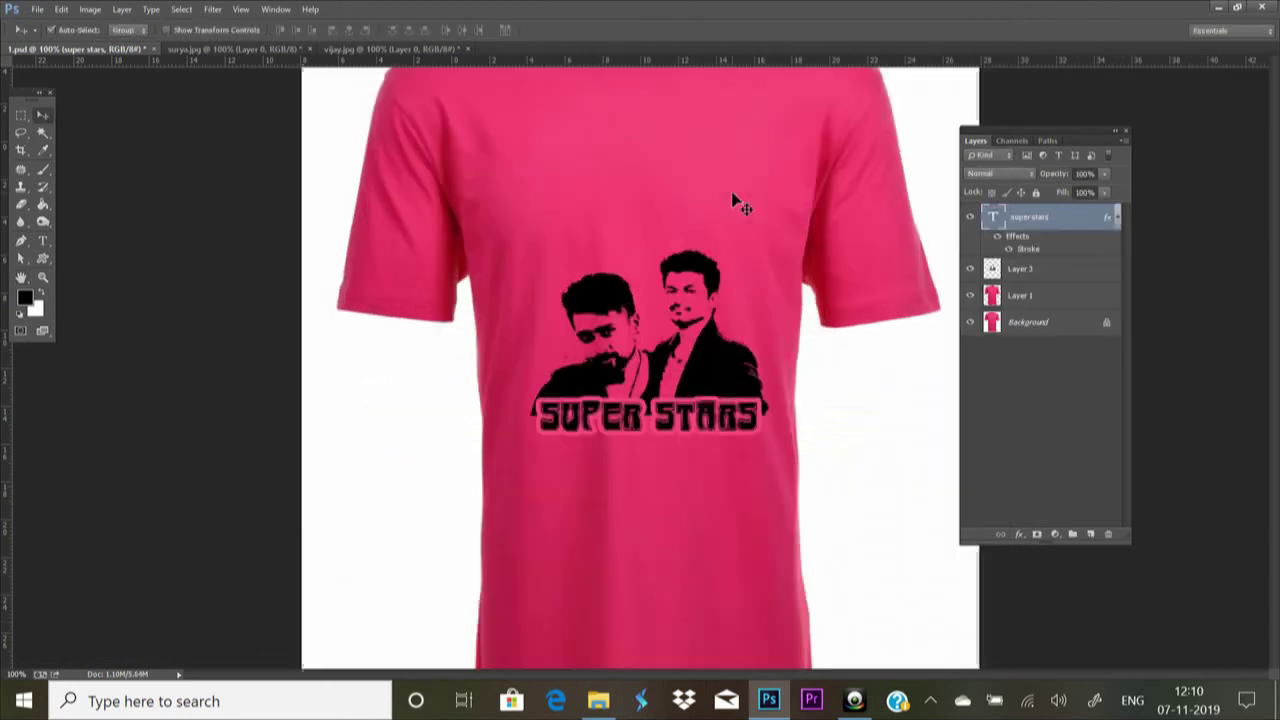